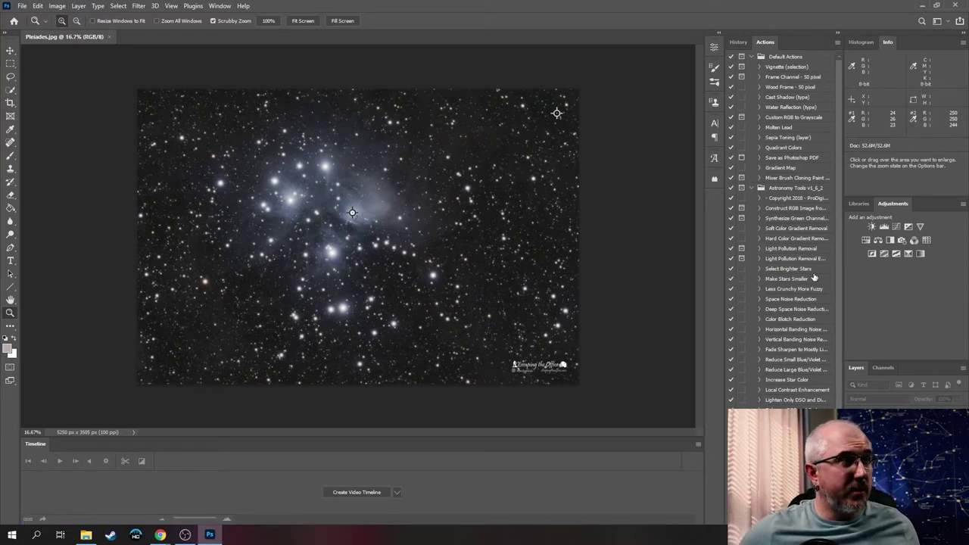
Step: Crop the Pleiades photo to a 1:1 square centred on the star cluster and its nebula
click(9, 104)
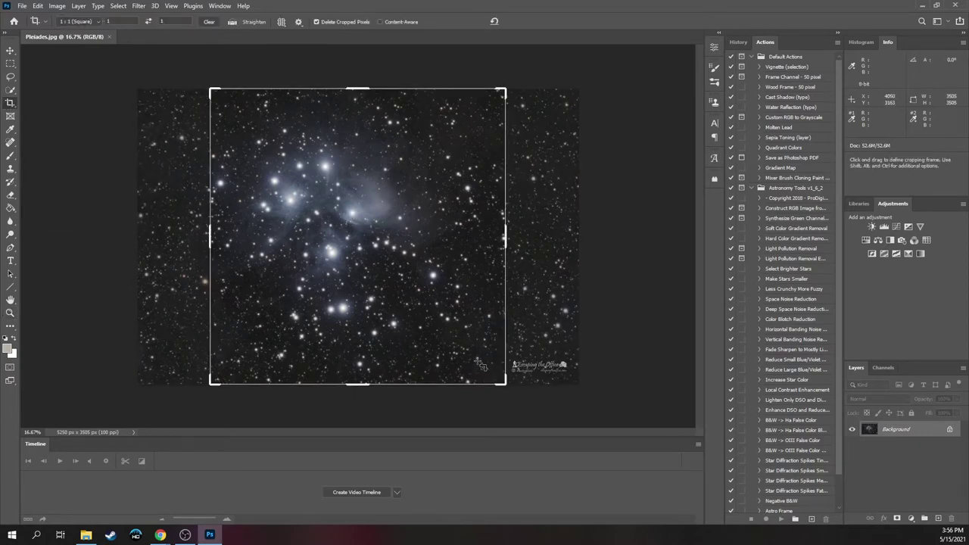
drag(502, 386, 484, 378)
drag(356, 103, 356, 116)
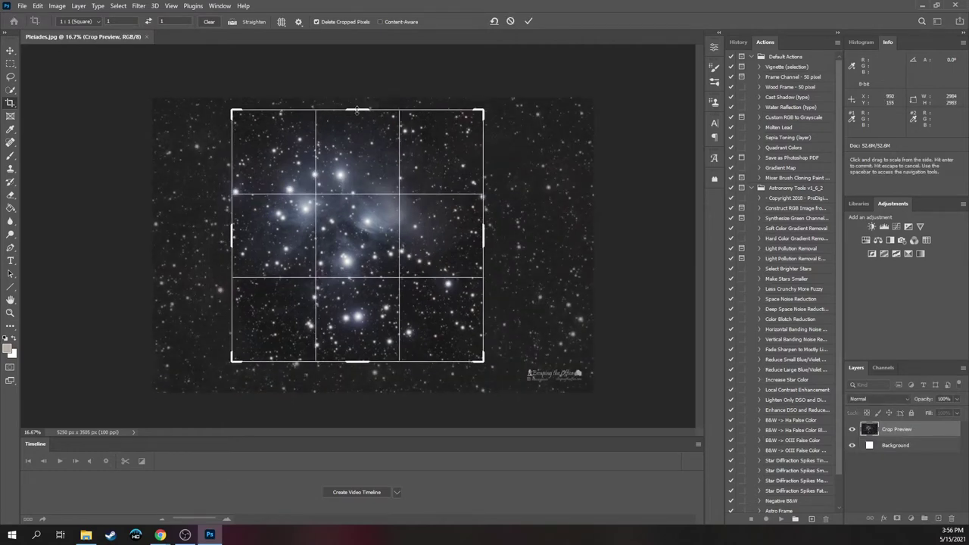
drag(292, 205, 310, 209)
drag(355, 110, 356, 106)
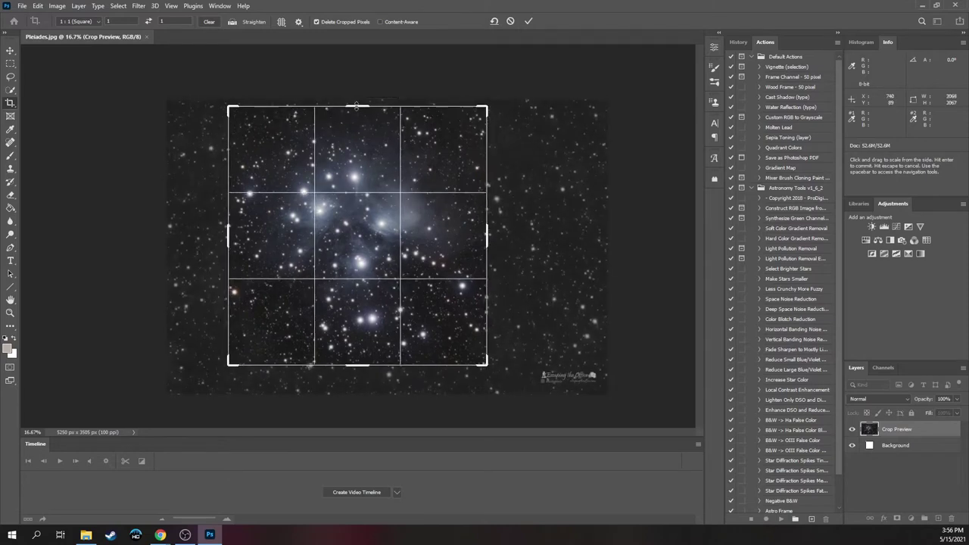
drag(370, 330, 370, 330)
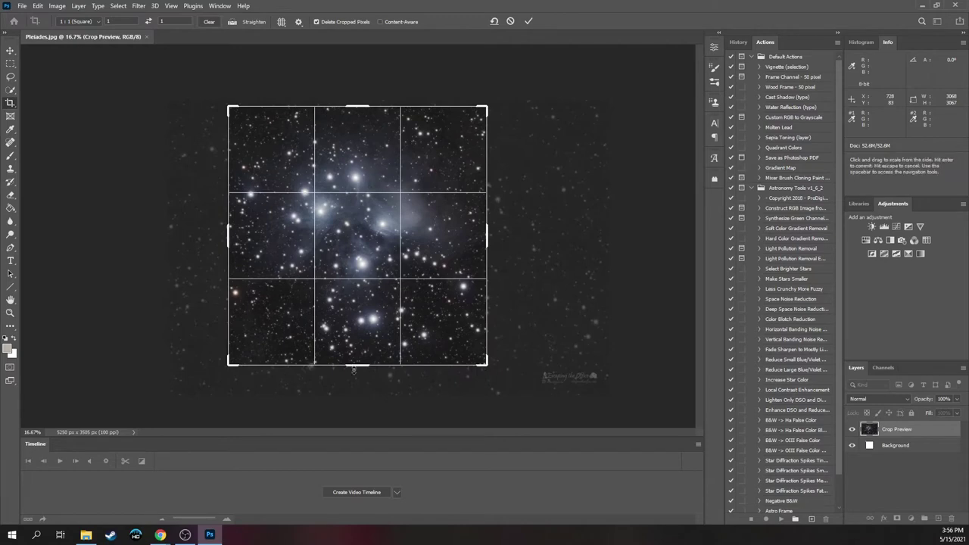
drag(355, 364, 356, 362)
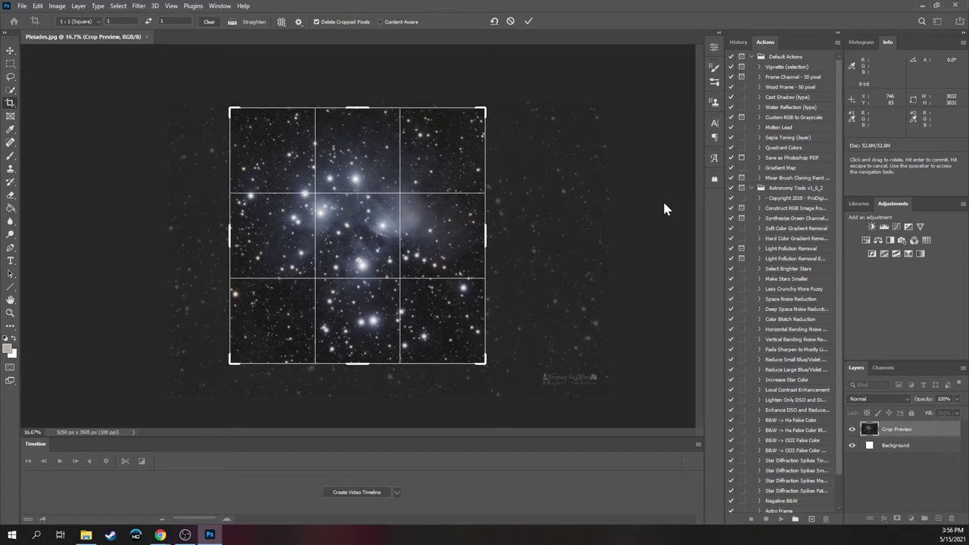
key(Return)
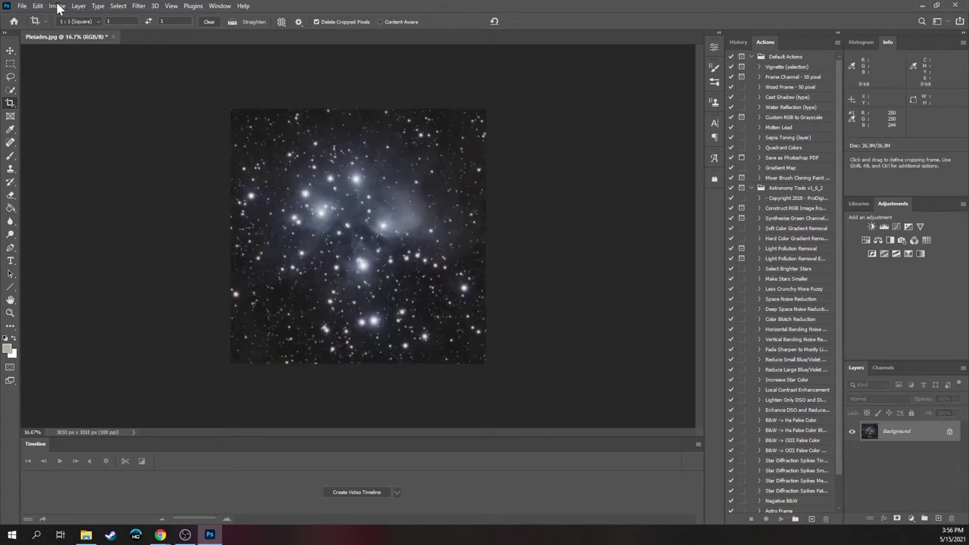
click(58, 6)
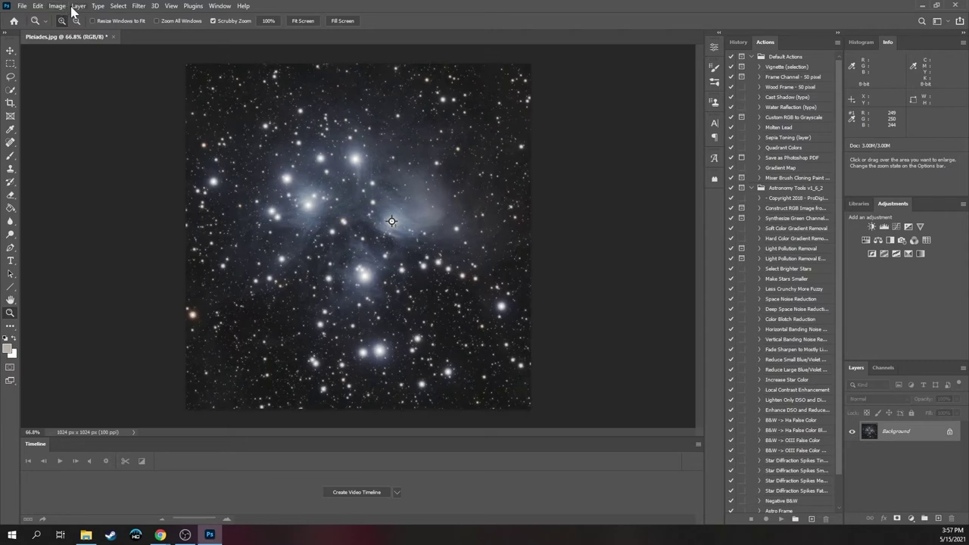
Step: Add a Threshold adjustment layer and test lower threshold levels on the stars
click(76, 6)
mouse_move(127, 134)
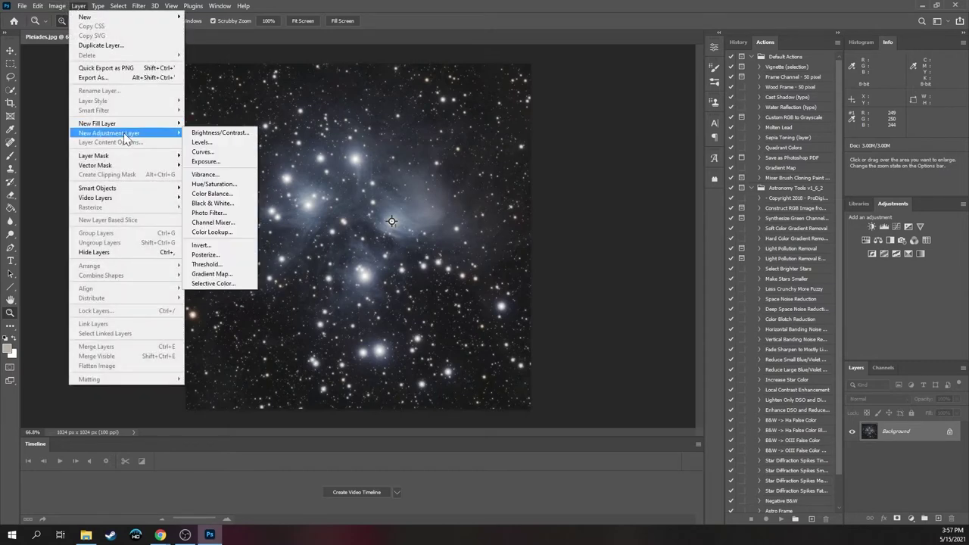
click(216, 264)
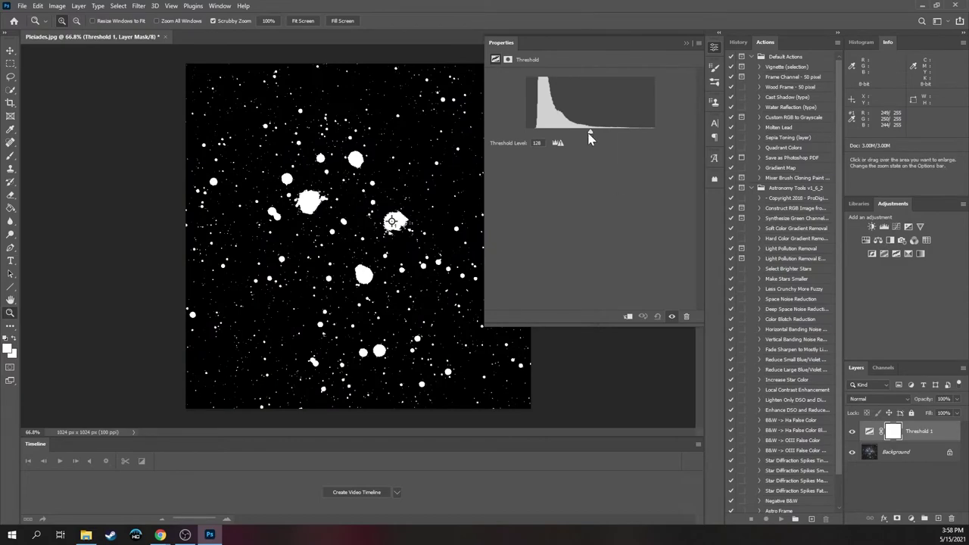
drag(591, 136, 580, 138)
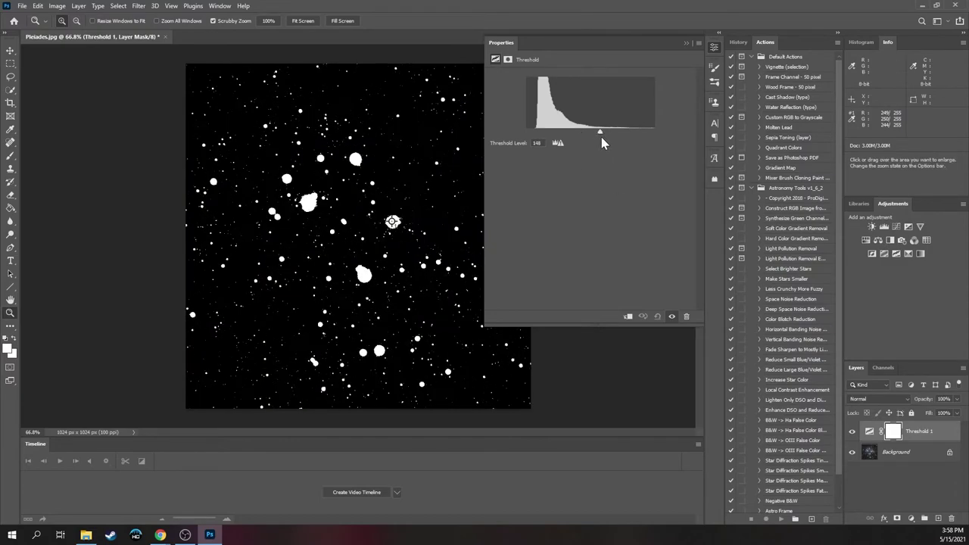
drag(602, 138, 542, 145)
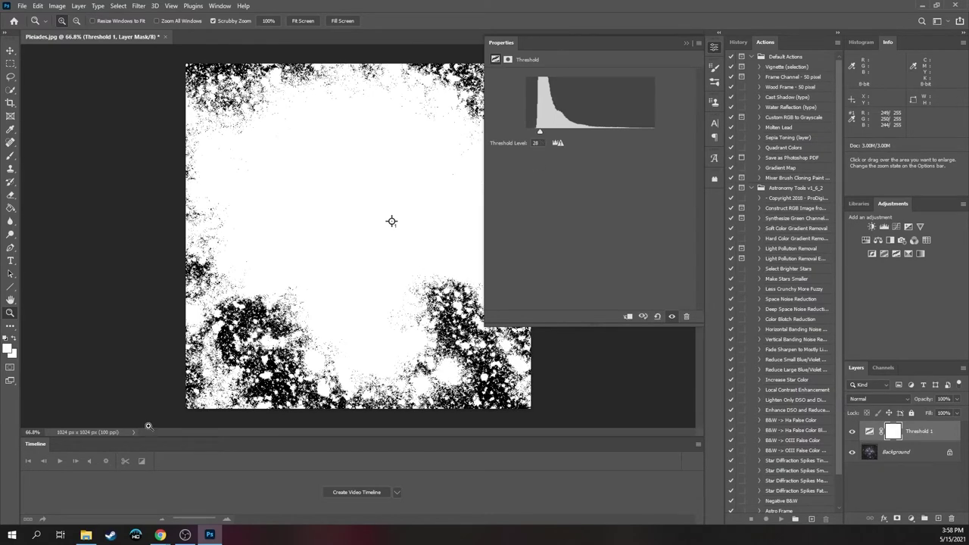
Step: Zoom to 400% and place a Color Sampler point on the thresholded image
click(686, 42)
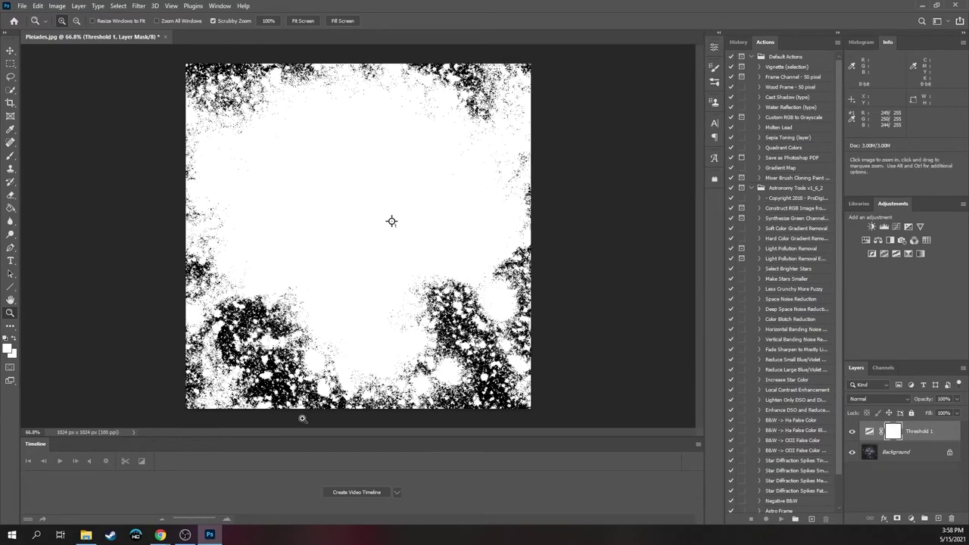
drag(392, 221, 446, 221)
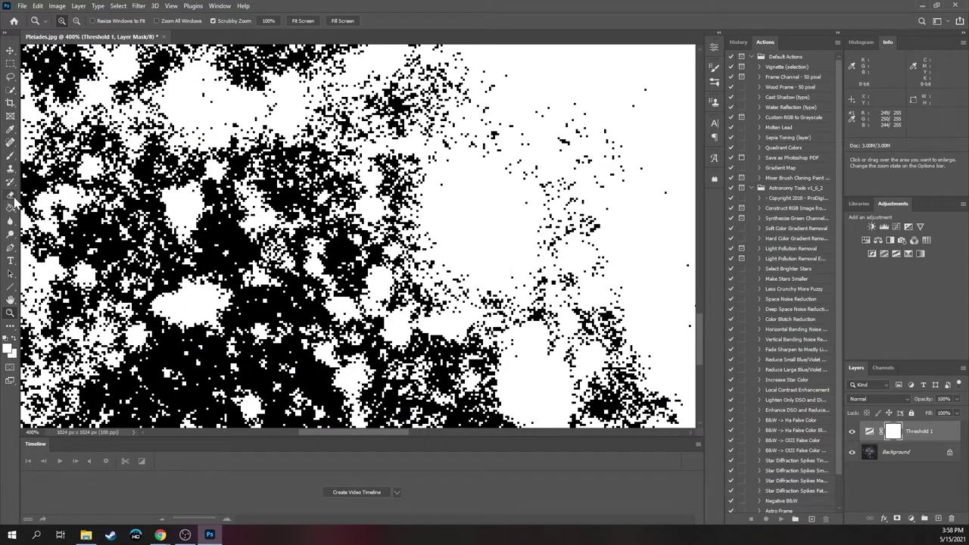
click(10, 129)
click(46, 149)
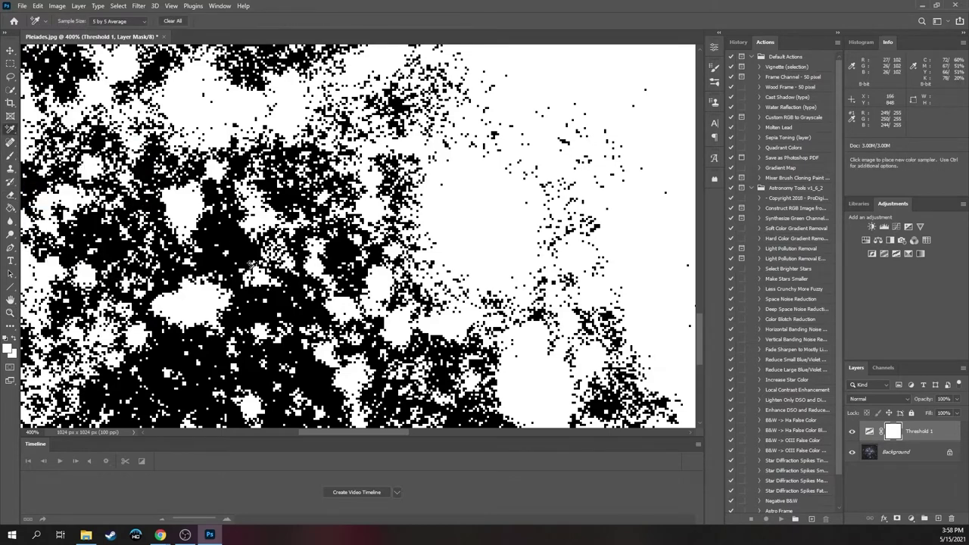
click(312, 382)
Step: Fit the image on screen and raise the threshold to 210 so only bright stars remain
key(z)
key(ctrl+0)
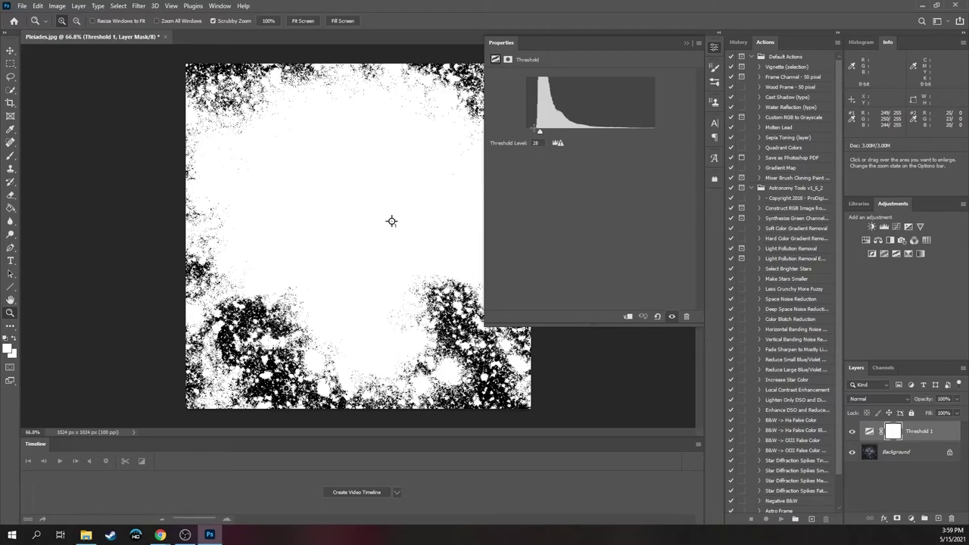
drag(538, 130, 631, 147)
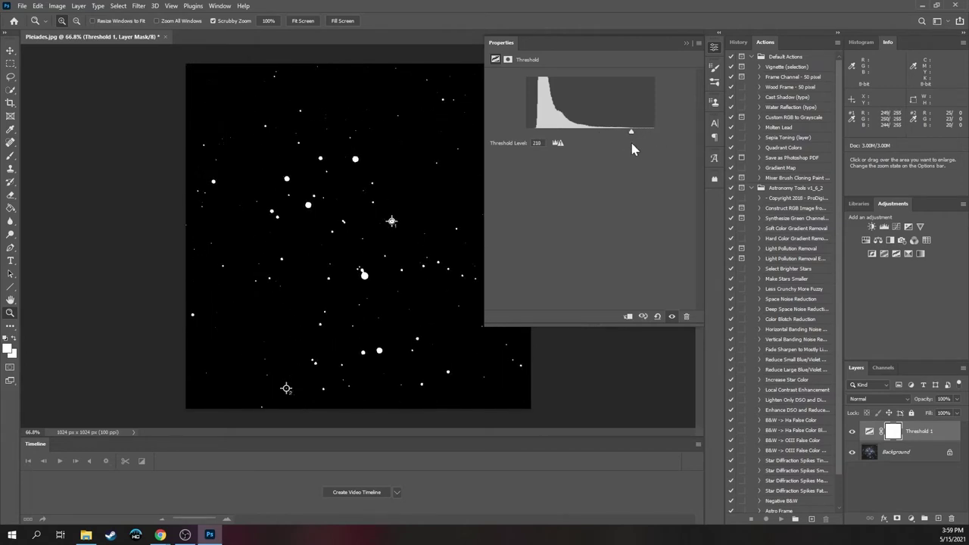
click(686, 44)
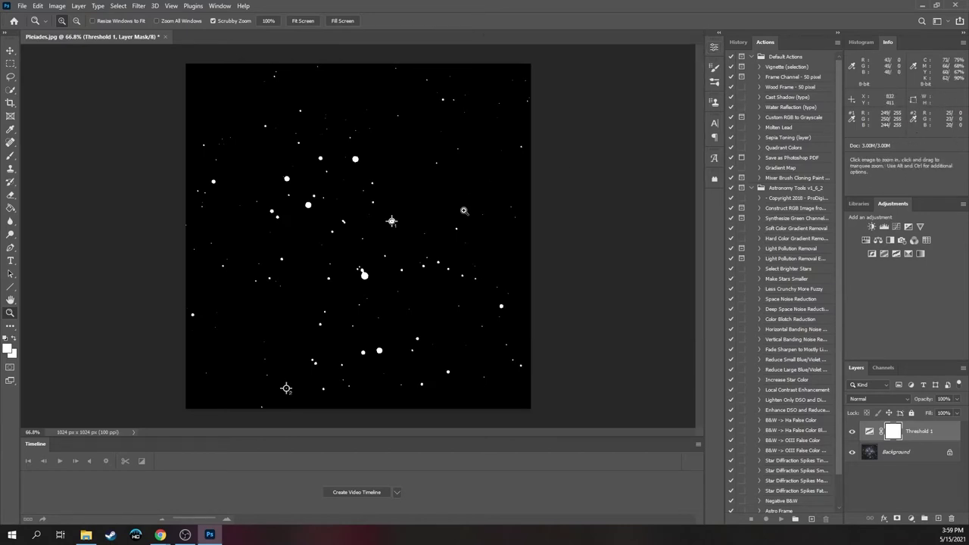
Step: Delete the Threshold 1 adjustment layer to restore the colour Pleiades image
right_click(913, 429)
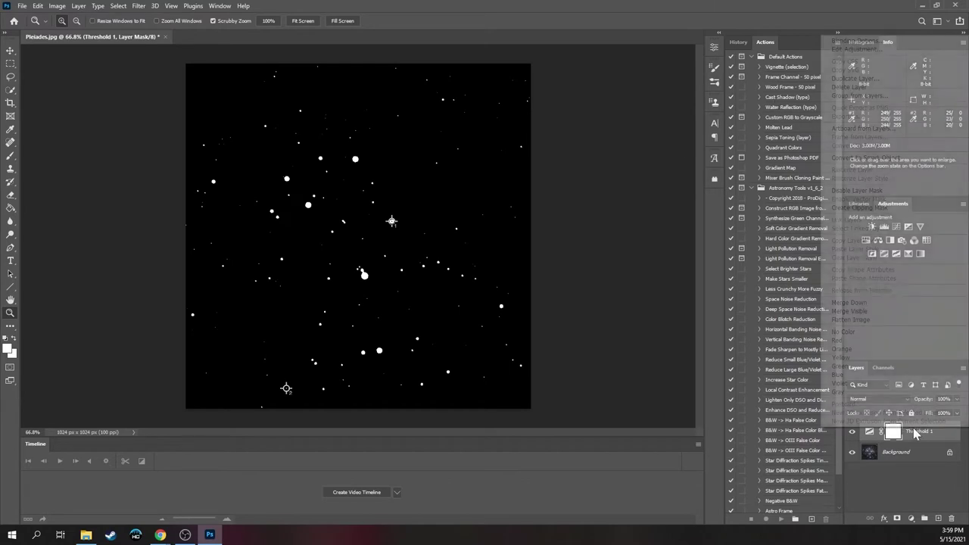
click(713, 345)
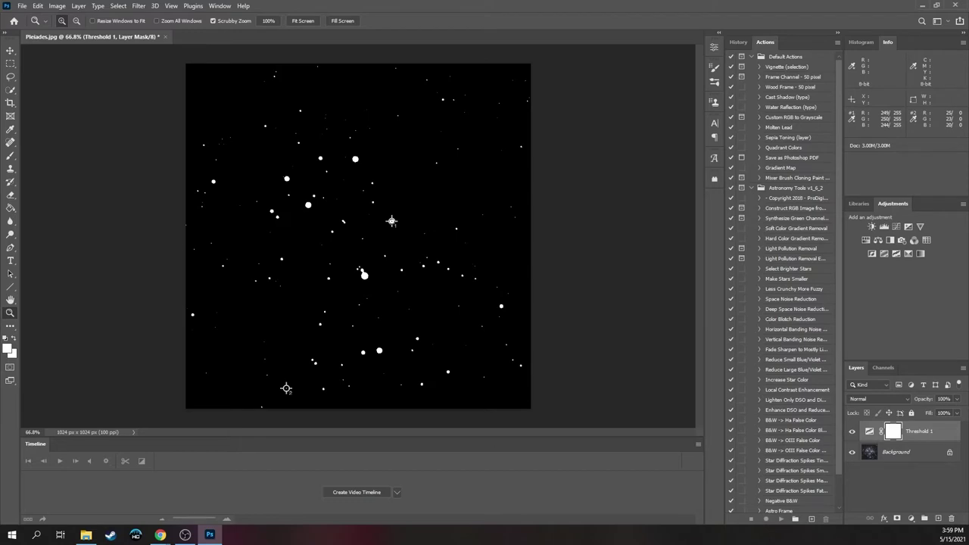
key(Delete)
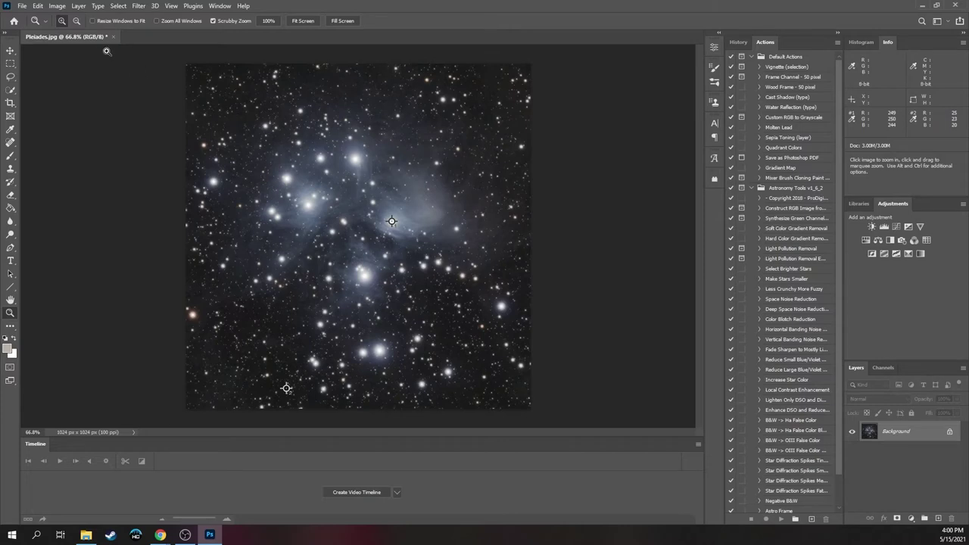
click(76, 6)
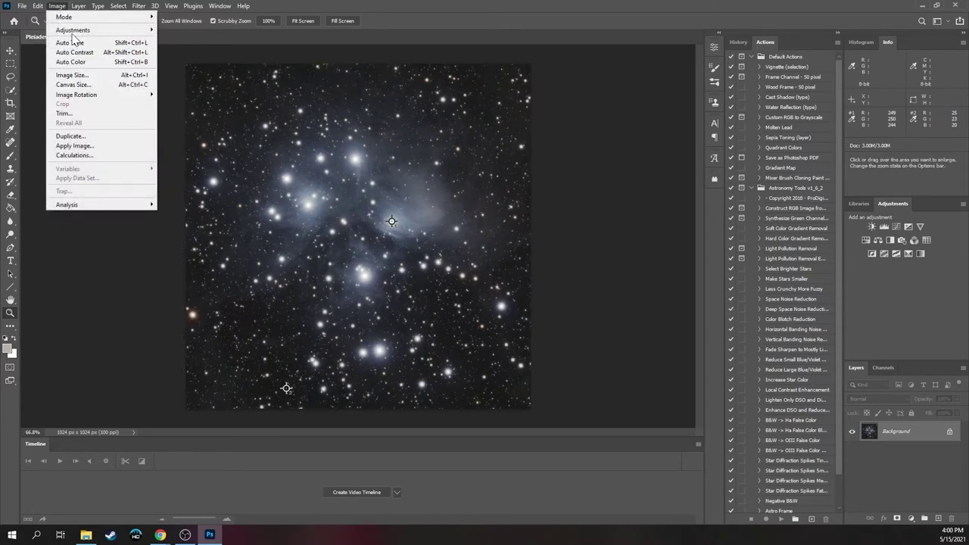
Step: Bring up Levels and raise the Red channel's black input point
mouse_move(79, 30)
click(223, 38)
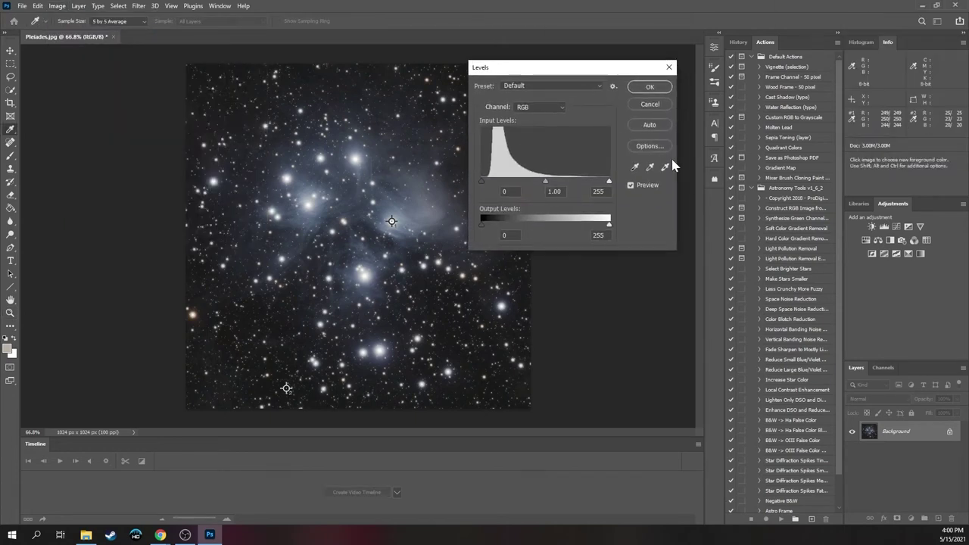
drag(583, 71, 647, 63)
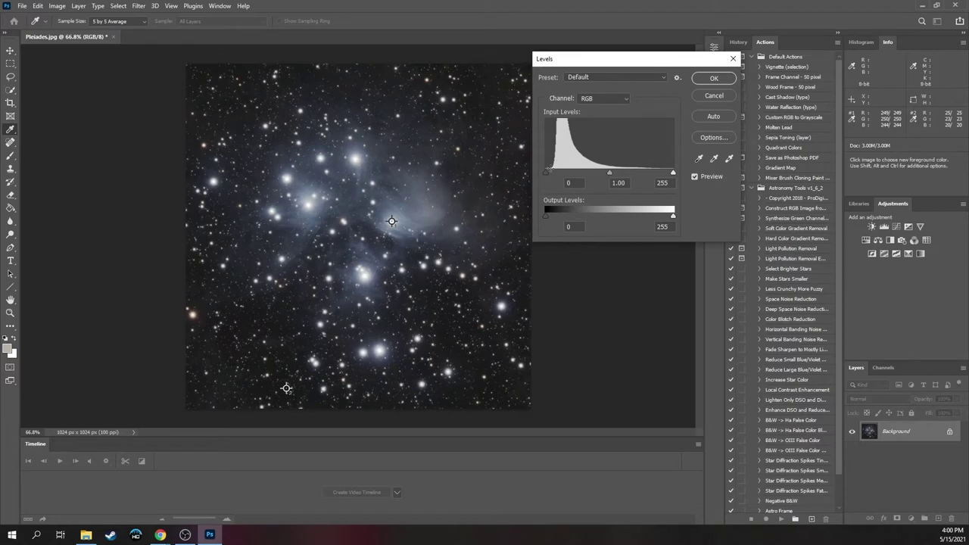
mouse_move(545, 173)
mouse_down()
mouse_move(566, 172)
mouse_move(540, 173)
mouse_up()
click(598, 99)
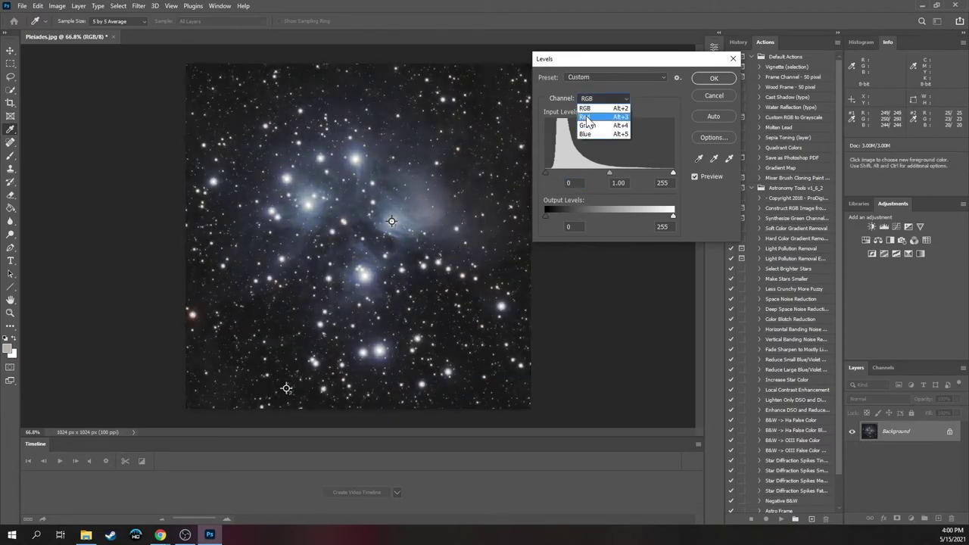
click(588, 119)
drag(545, 172, 560, 177)
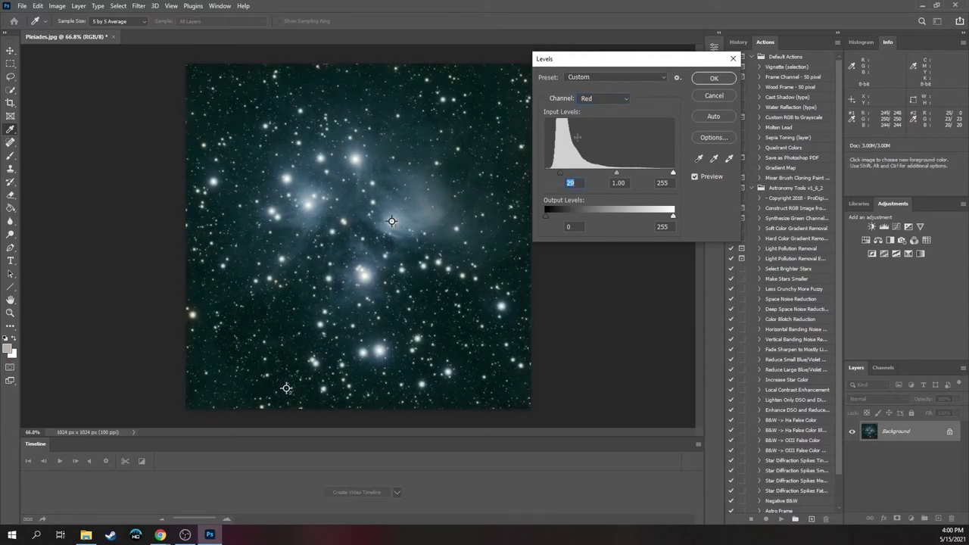
Step: Set the Green black input to 25 and Blue to 23, then apply Levels
key(alt+Down)
key(Down)
key(Return)
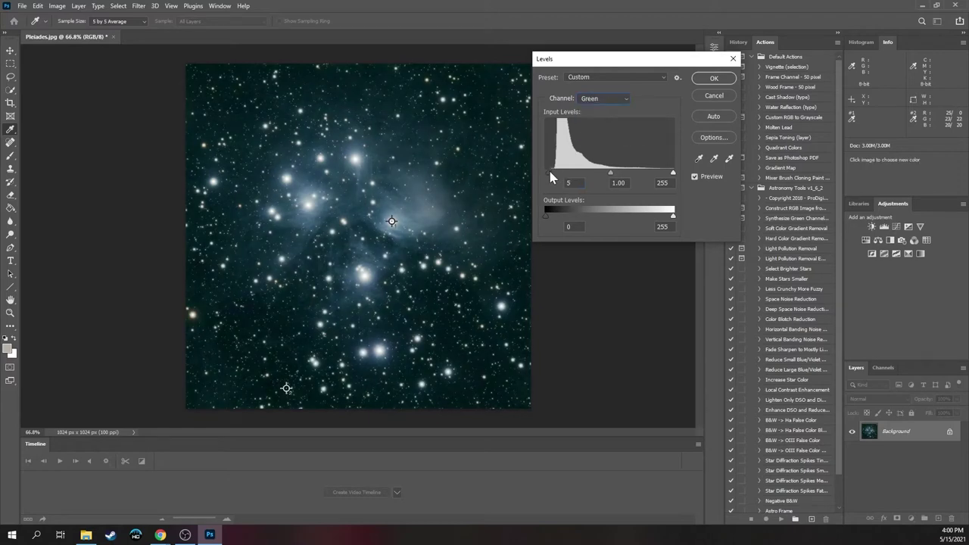
drag(546, 173, 558, 174)
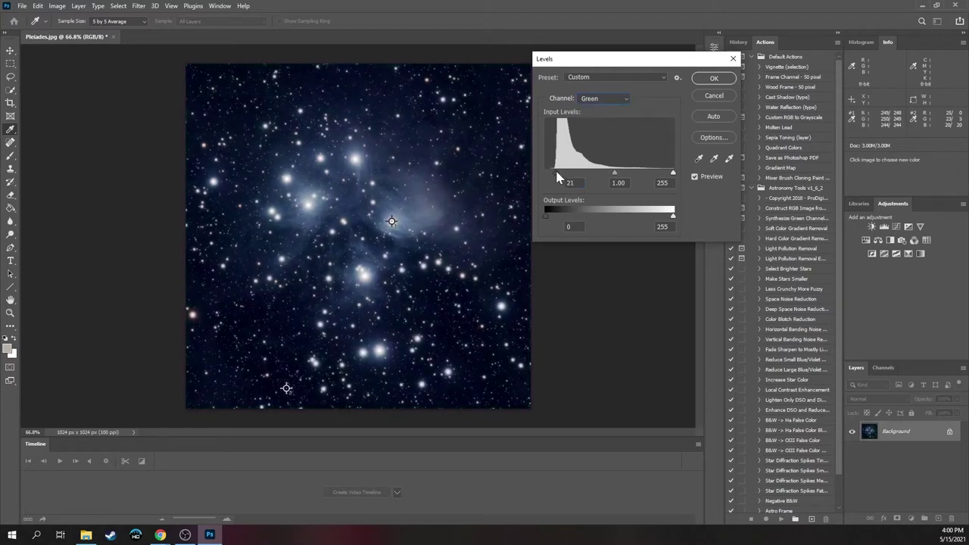
click(618, 106)
click(594, 135)
drag(556, 176, 561, 176)
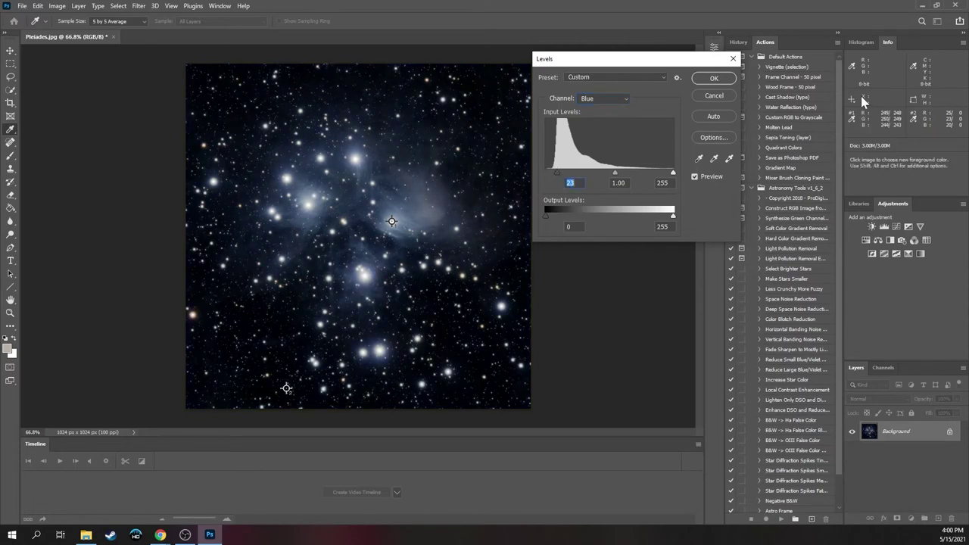
click(715, 79)
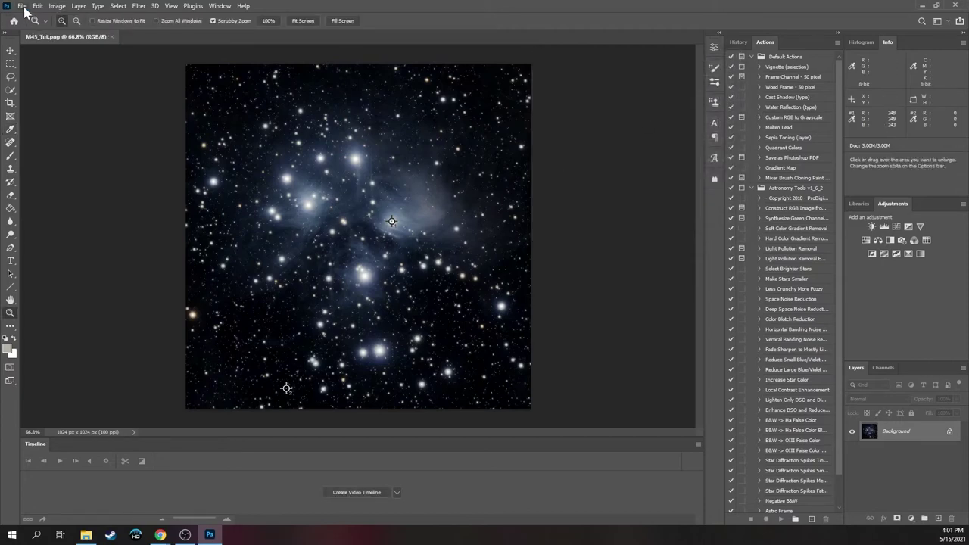
Step: Save the image as TIFF named M45_Tut.tif in the Add DSO Images to Stellarium folder
click(22, 6)
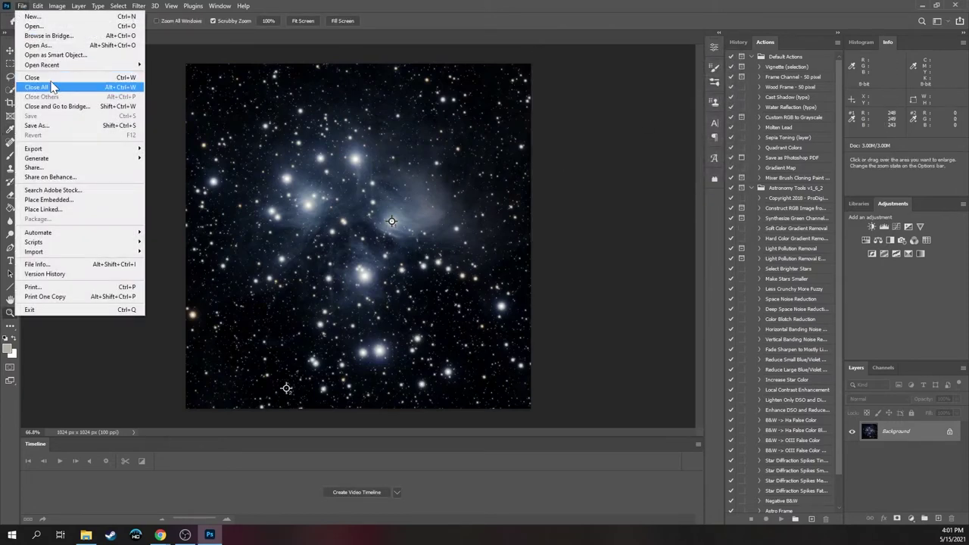
click(38, 128)
click(193, 264)
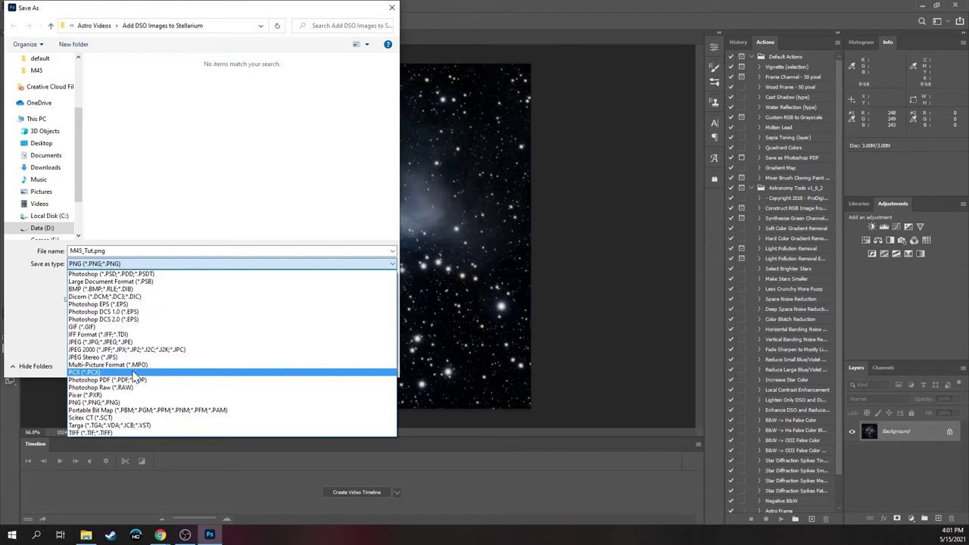
click(121, 432)
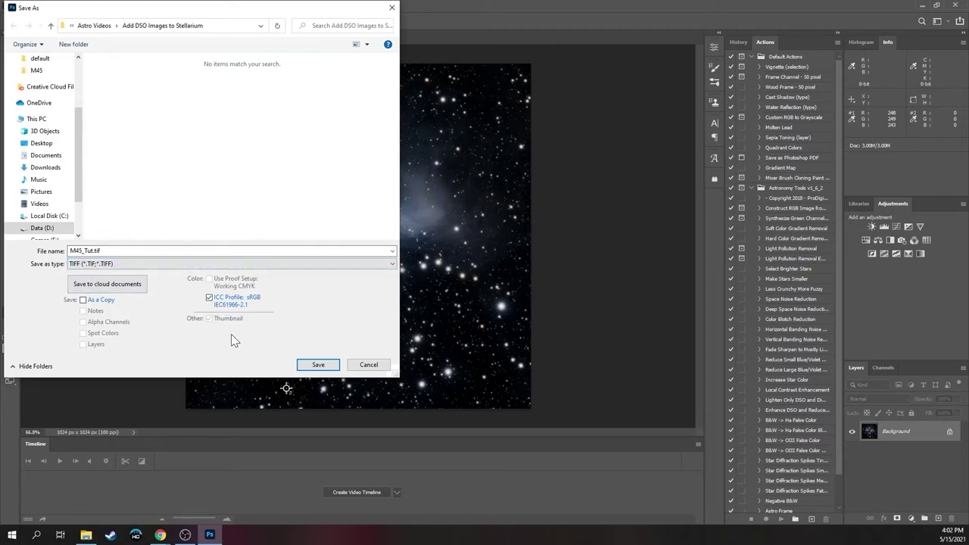
click(318, 365)
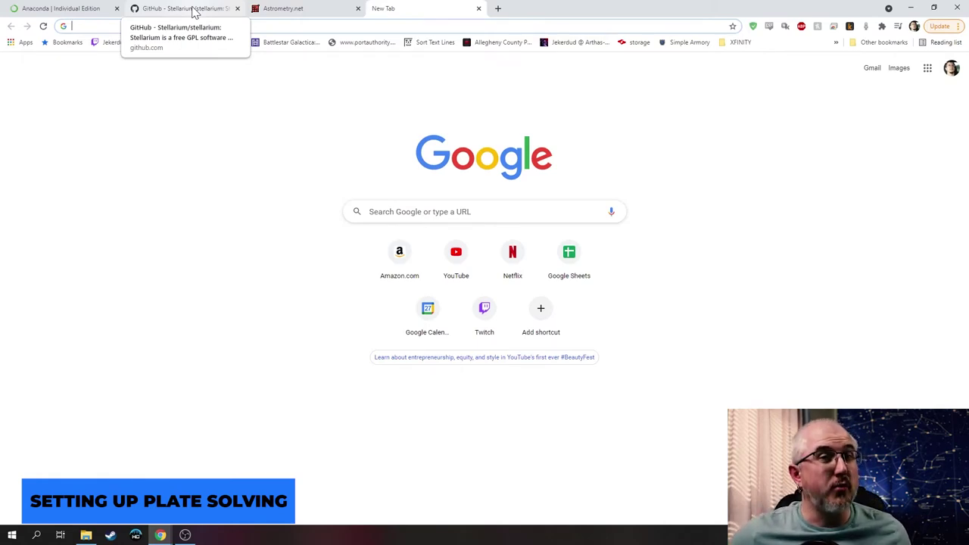
Step: Go to the Anaconda Installers section of the Anaconda Individual Edition page
click(37, 9)
scroll(89, 306, up, 15)
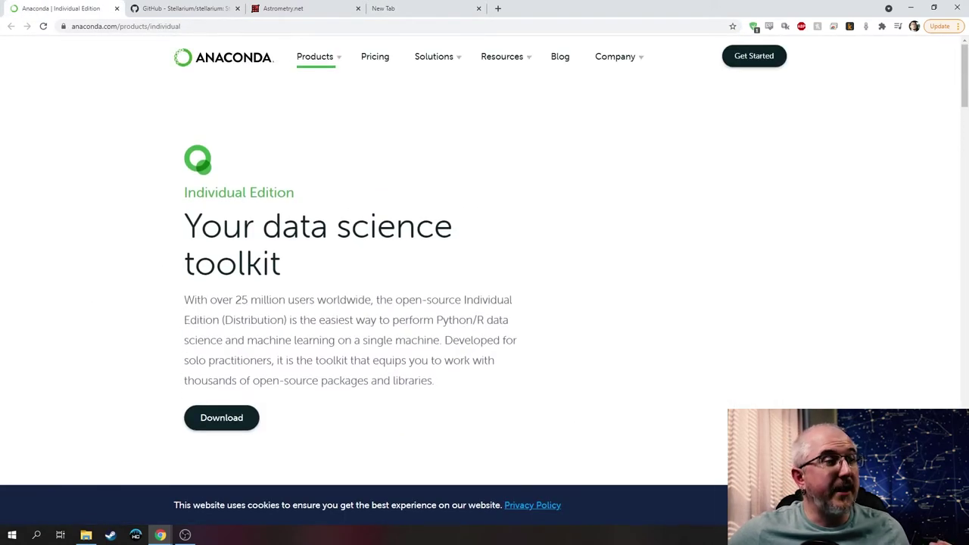
click(232, 415)
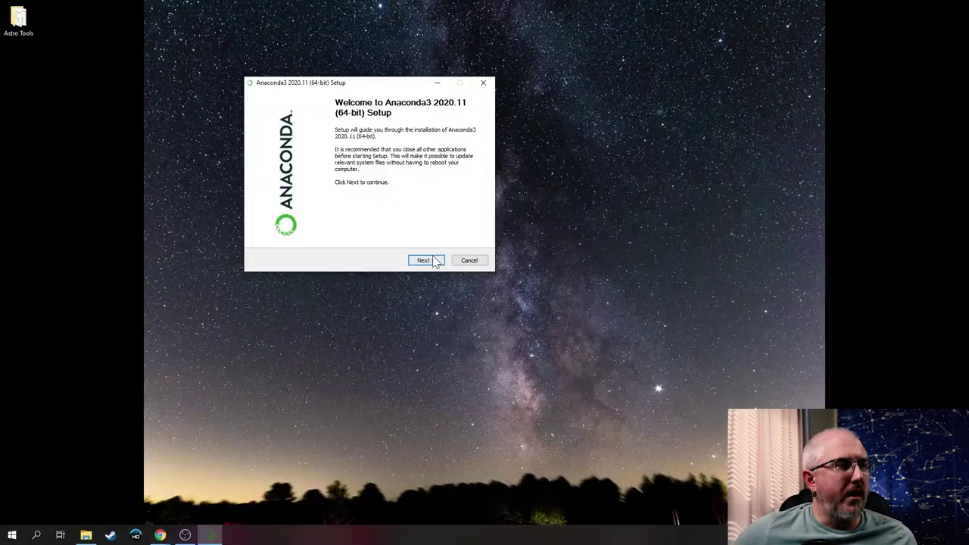
Step: Accept the licence, install Anaconda for Just Me, and expand the Recently added apps
click(432, 260)
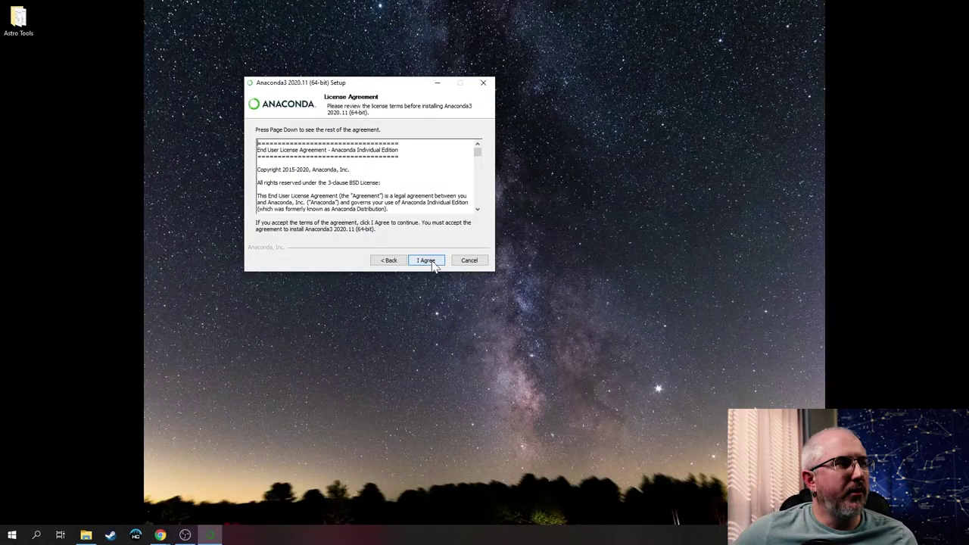
click(433, 262)
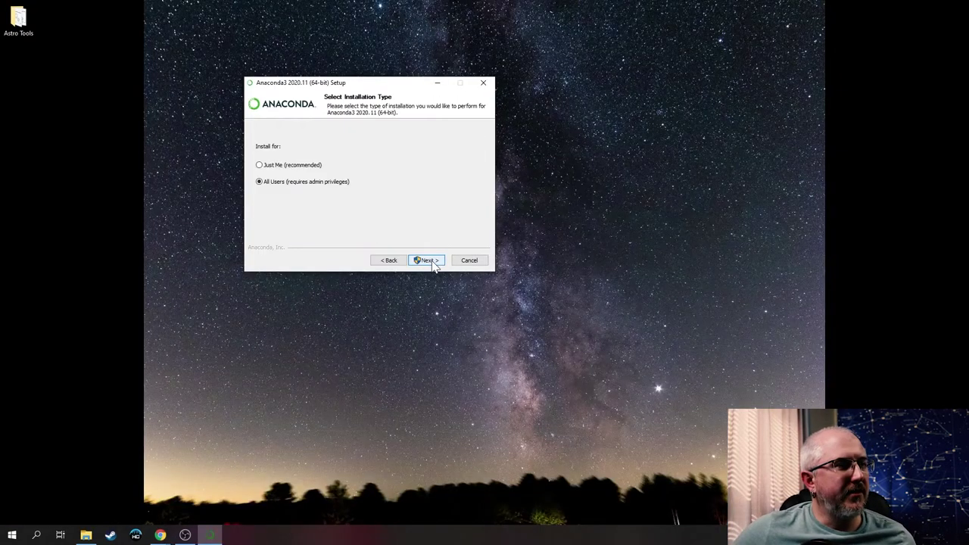
click(262, 168)
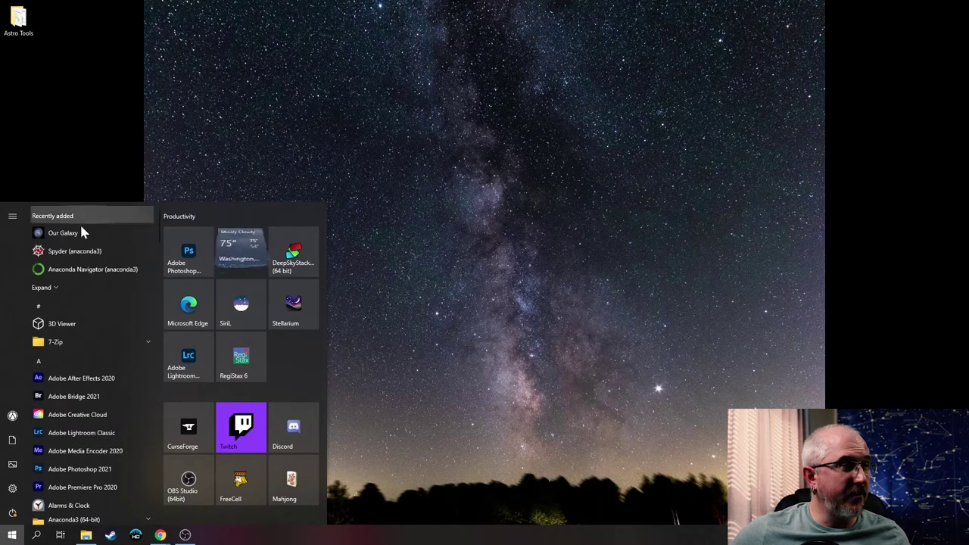
click(46, 287)
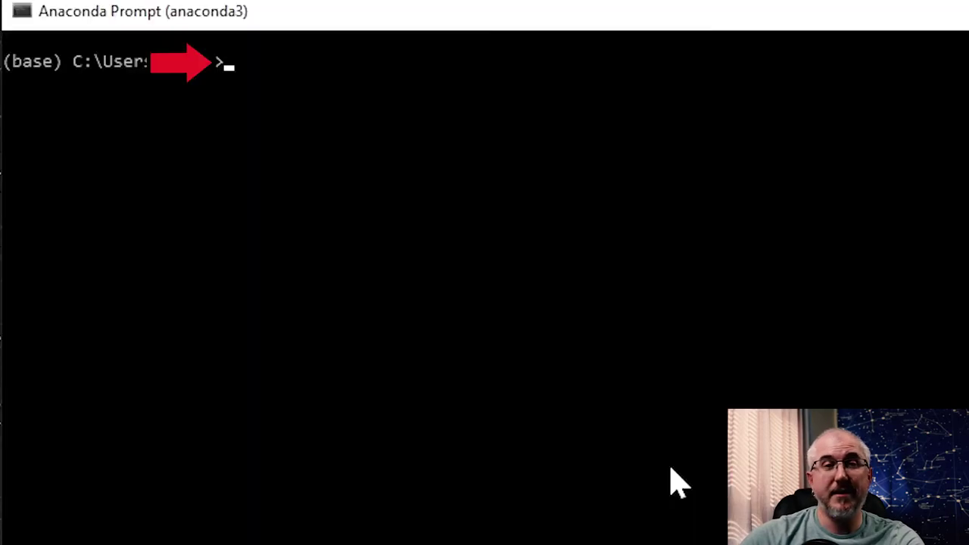
Step: Run 'pip install --pre --upgrade astroquery' in Anaconda Prompt
text(pip install --pre --upgrade astroquery)
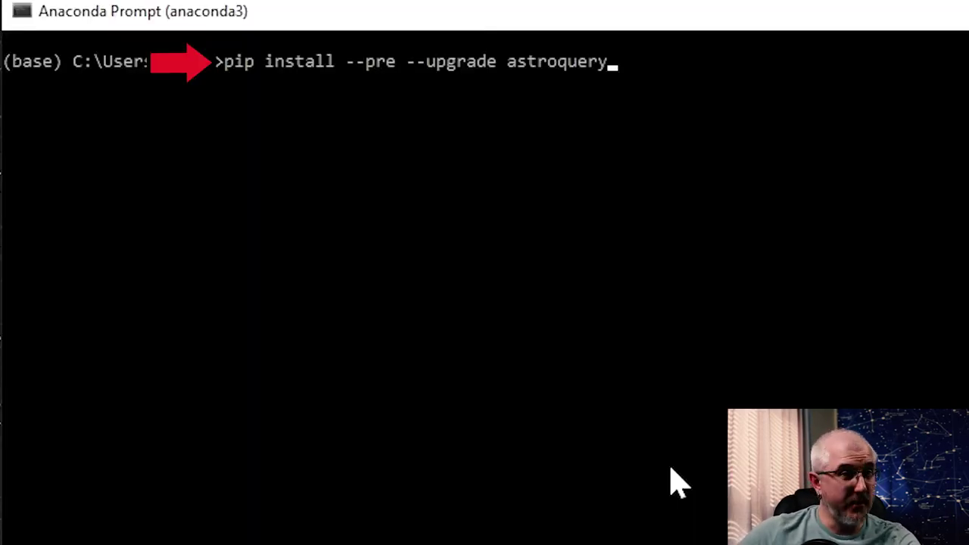
key(Return)
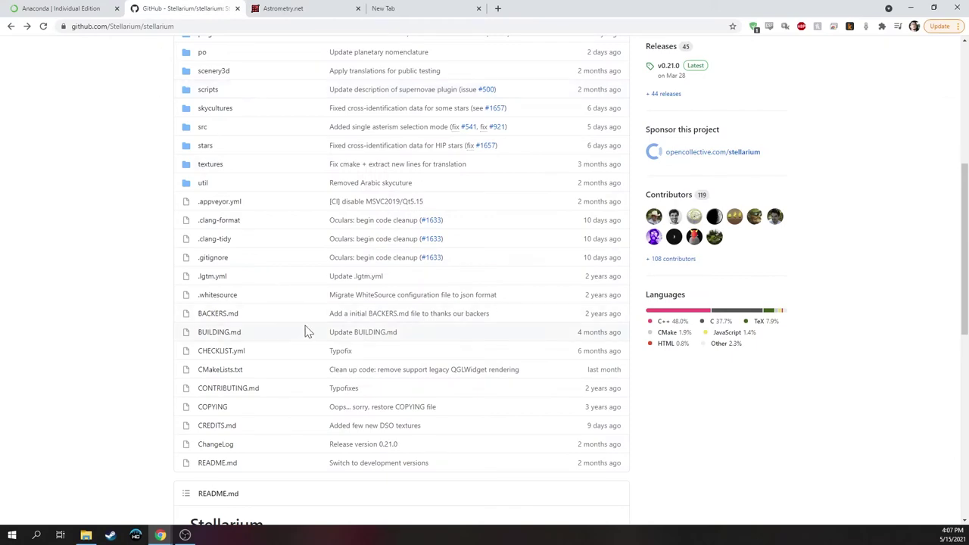
Step: Show the Stellarium repo's Code download options and go to the downloaded ZIP's folder
scroll(313, 321, up, 3)
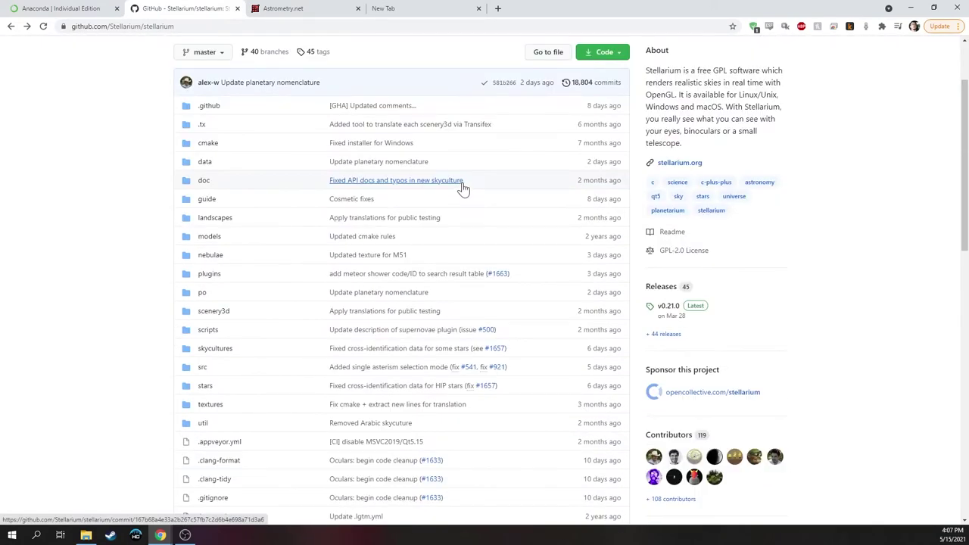
scroll(484, 186, up, 1)
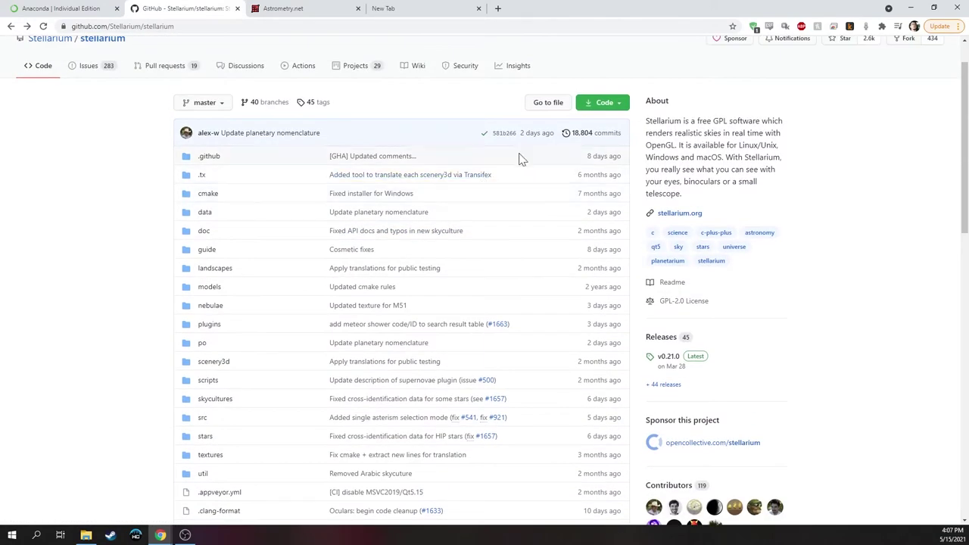
click(619, 104)
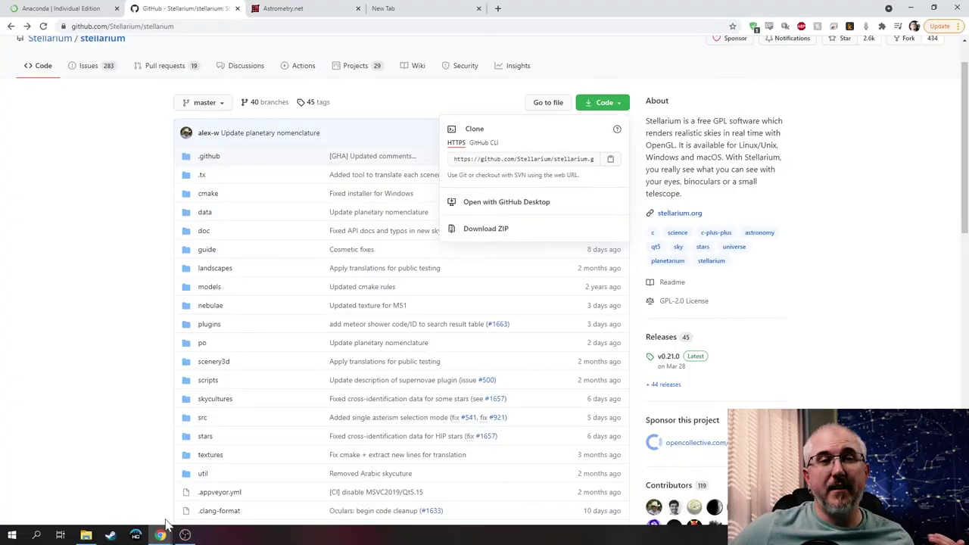
click(85, 535)
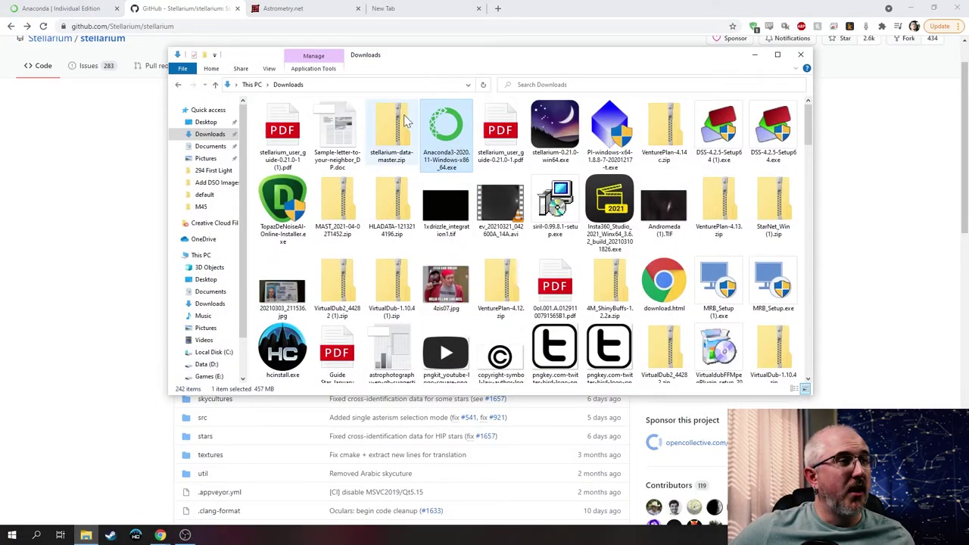
Step: Extract all files from stellarium-data-master.zip
click(400, 133)
right_click(400, 133)
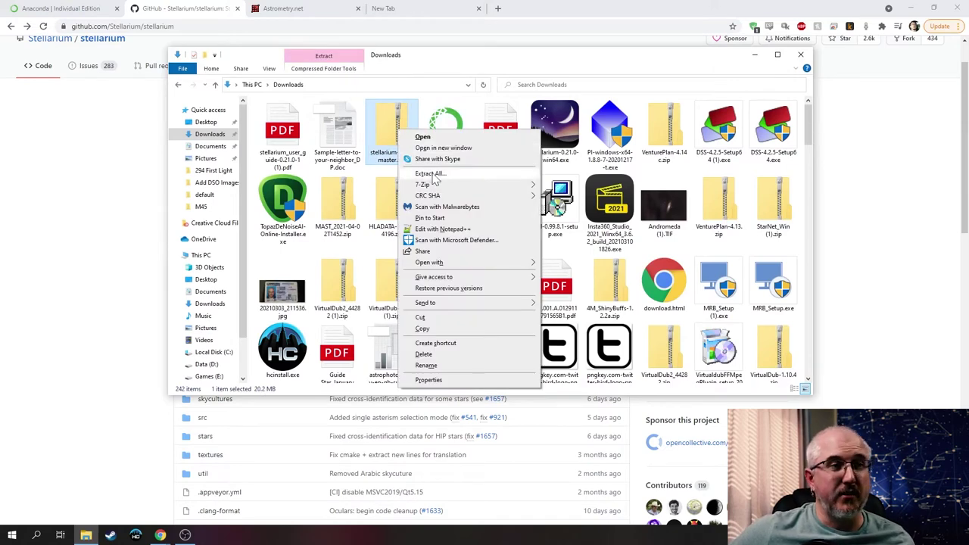
click(431, 174)
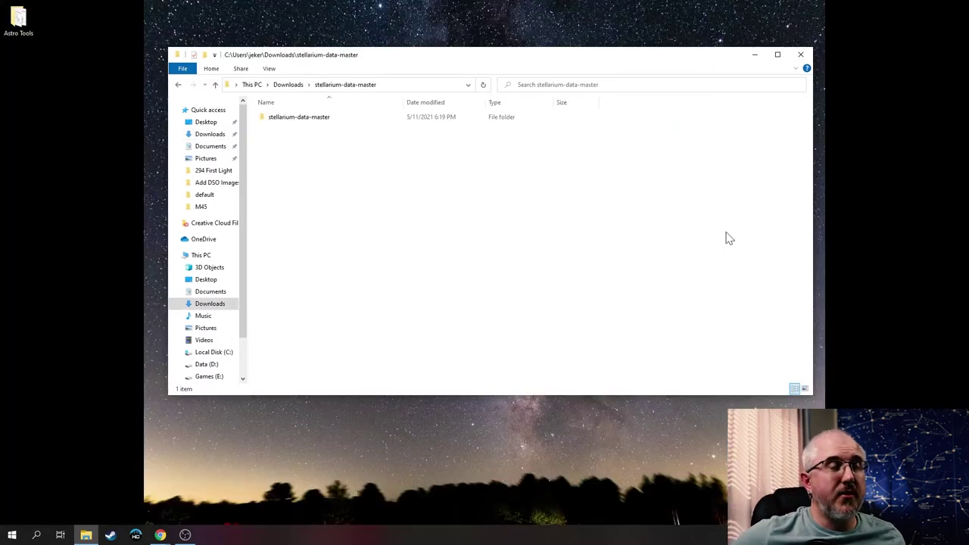
Step: Copy both .py scripts from stellarium-data-master > adding-nebula-images > Common Python Scripts
double_click(324, 119)
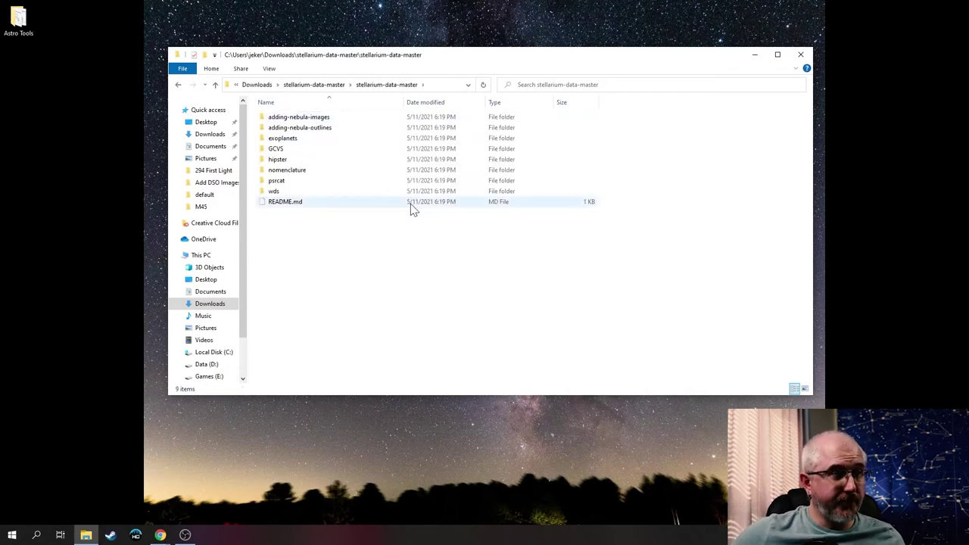
double_click(324, 119)
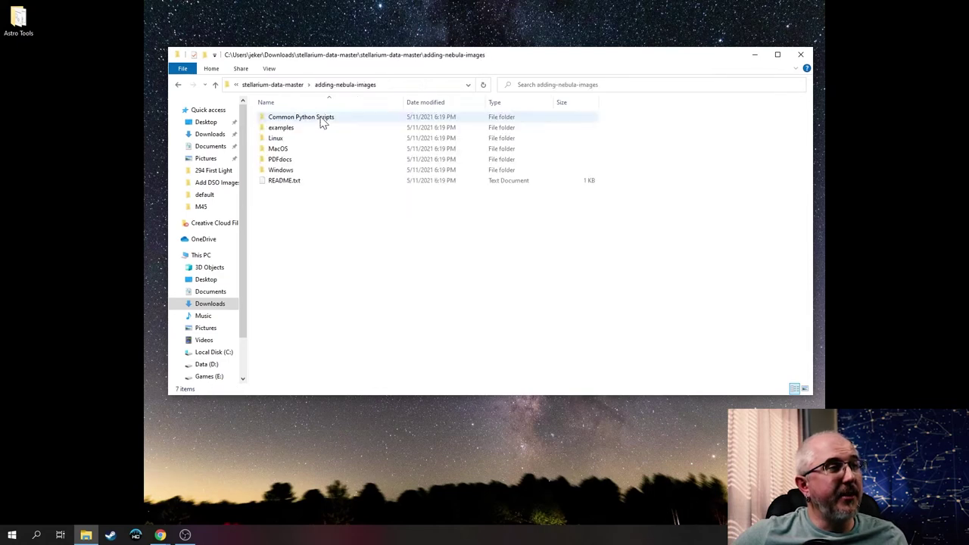
double_click(314, 120)
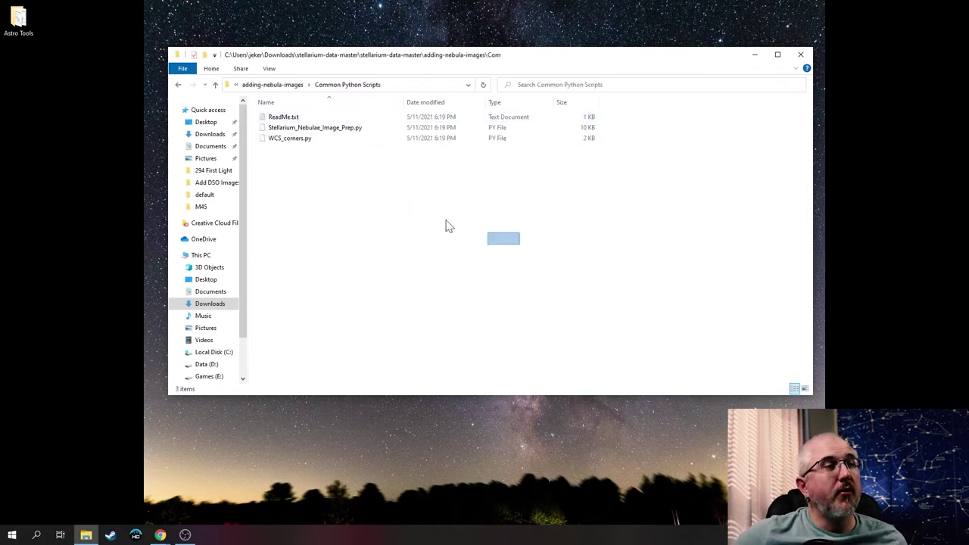
drag(449, 225, 287, 130)
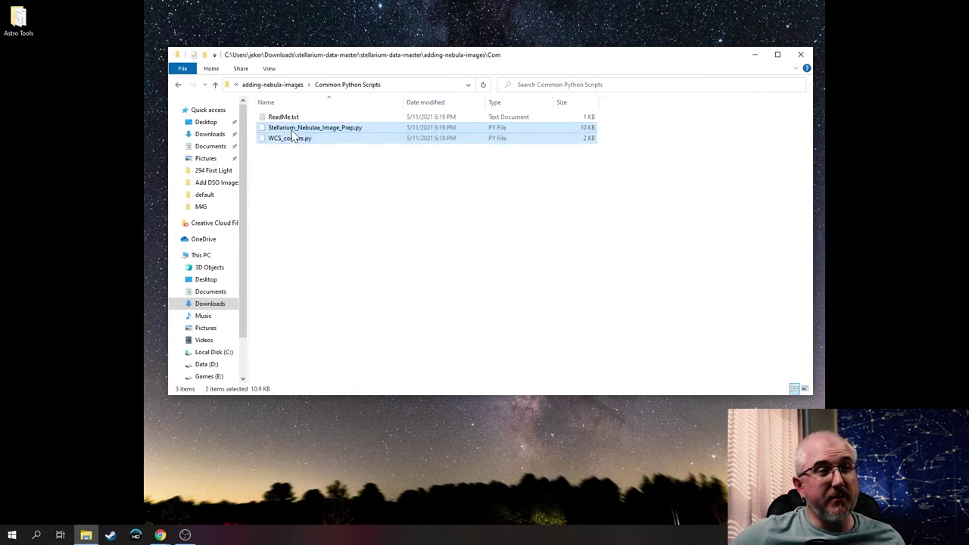
right_click(295, 135)
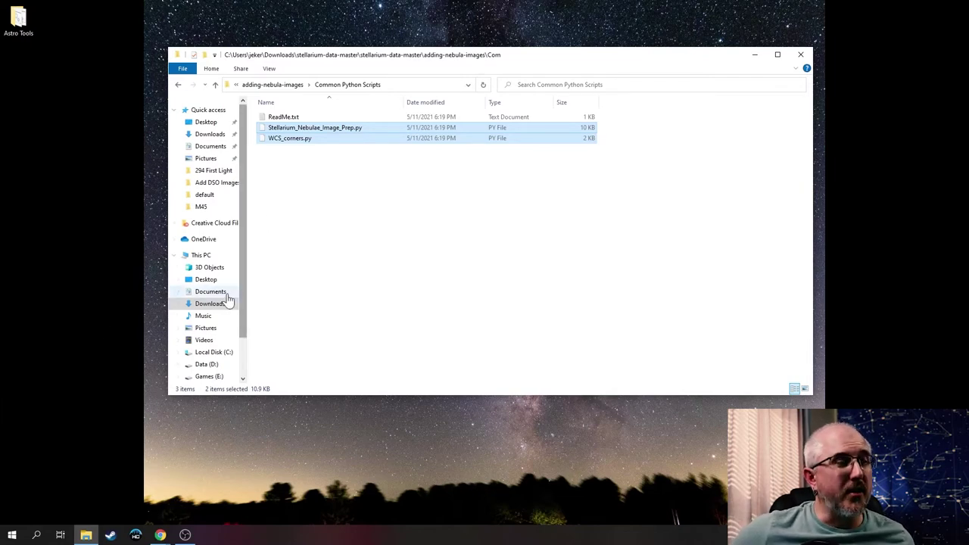
scroll(227, 297, down, 2)
Step: Navigate from the C: drive through Users to the user's home folder
click(212, 310)
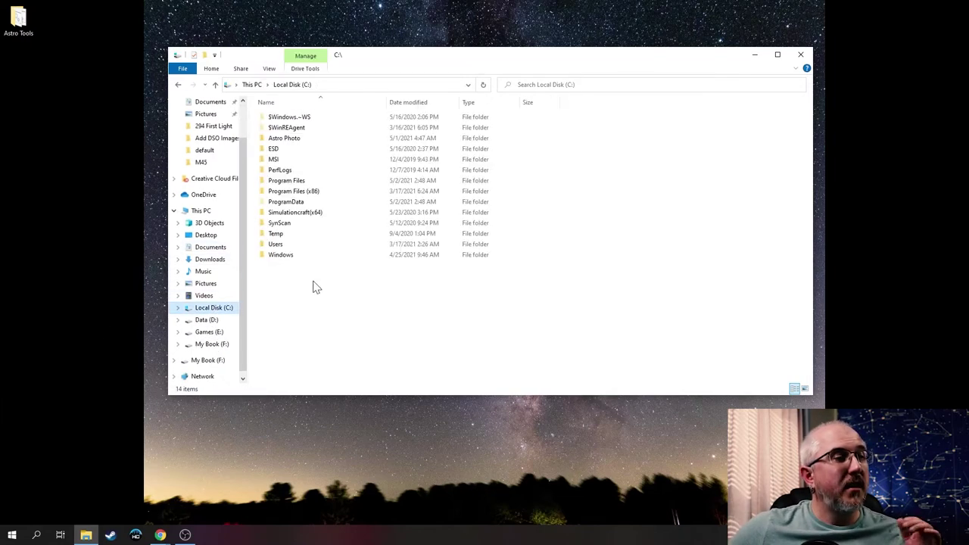
double_click(307, 245)
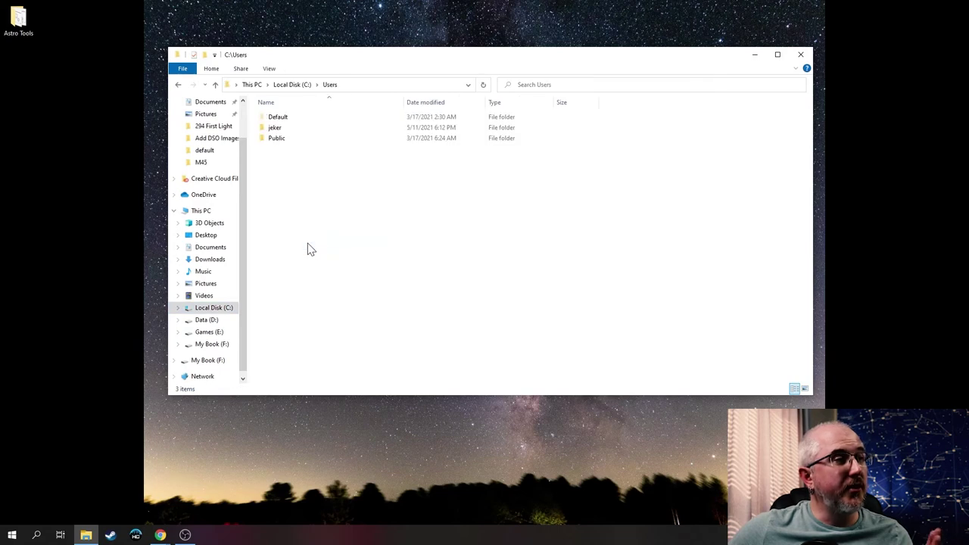
double_click(294, 127)
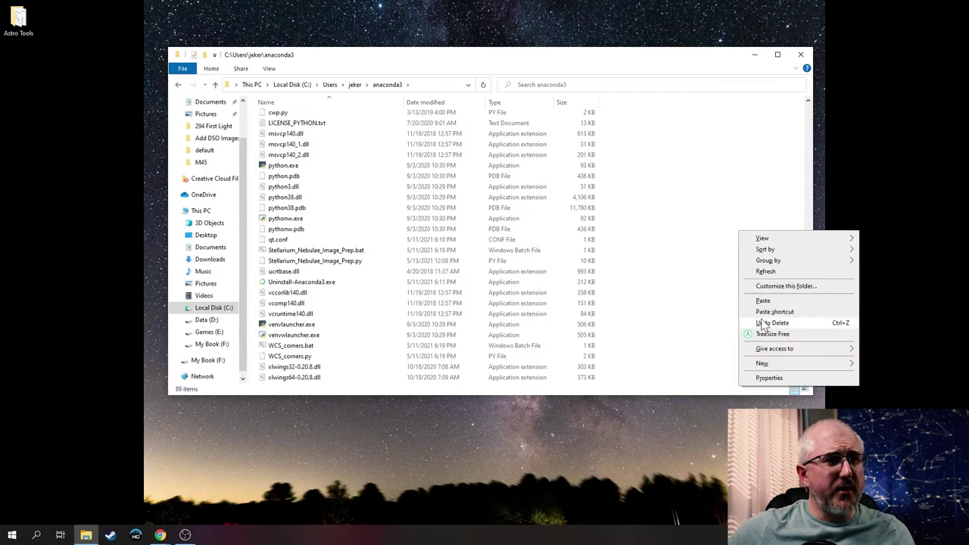
Step: Paste the two Python scripts into anaconda3, replacing existing copies, and open a second Explorer window
click(762, 301)
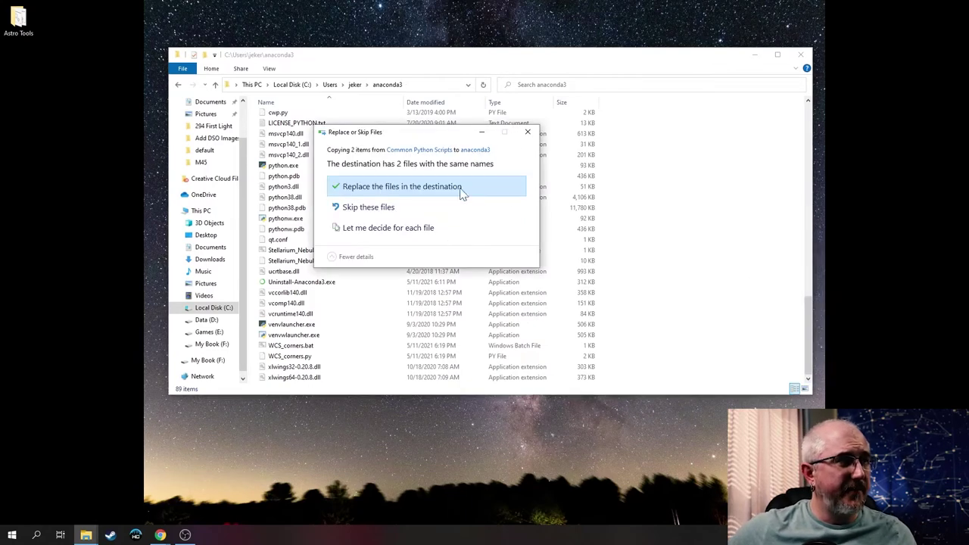
click(420, 190)
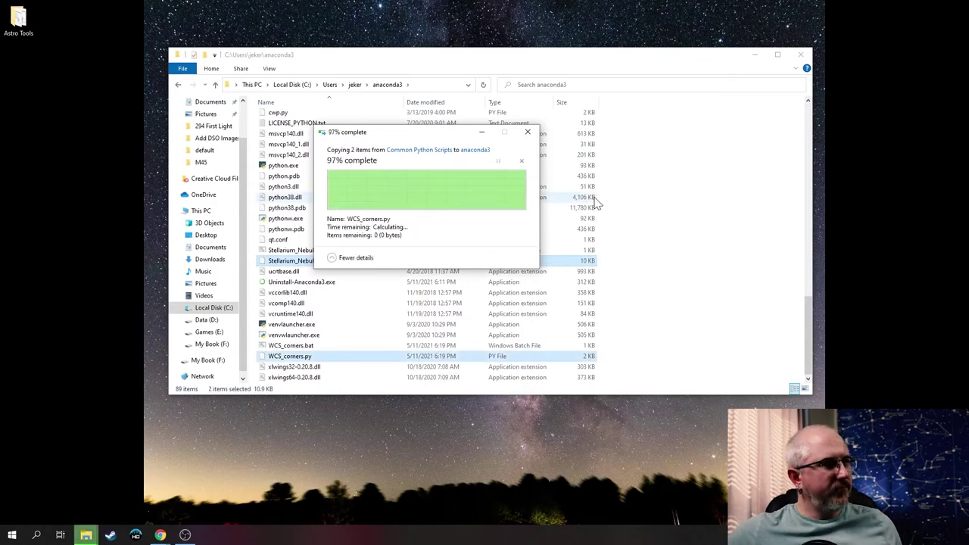
key(super+e)
drag(356, 76, 457, 129)
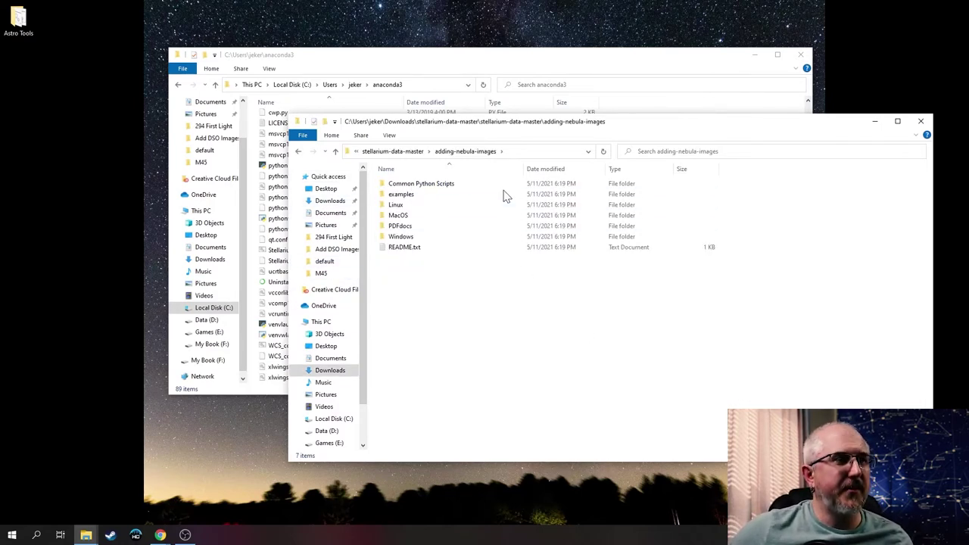
Step: Copy Stellarium_Nebulae_Image_Prep.bat and WCS_corners.bat into anaconda3 replacing old copies, then return to adding-nebula-images
double_click(448, 241)
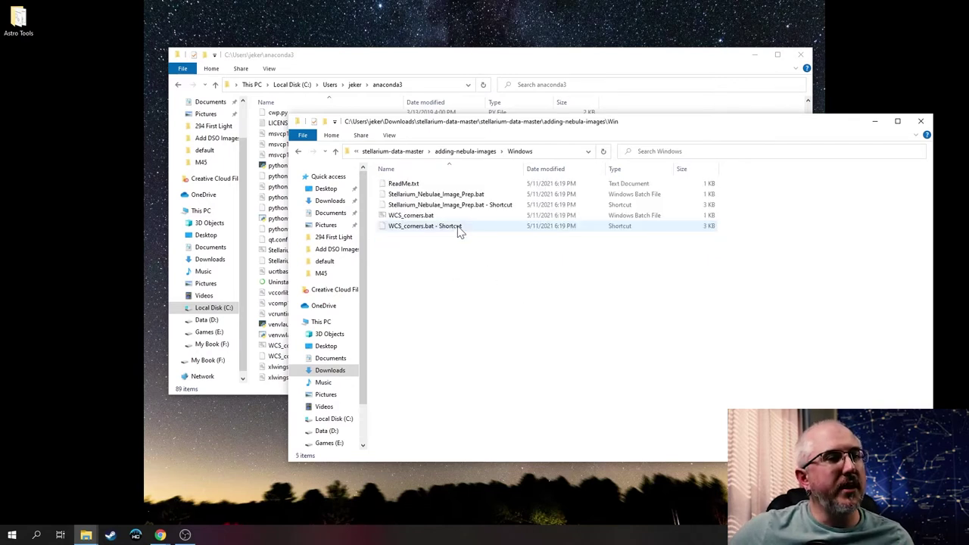
click(443, 194)
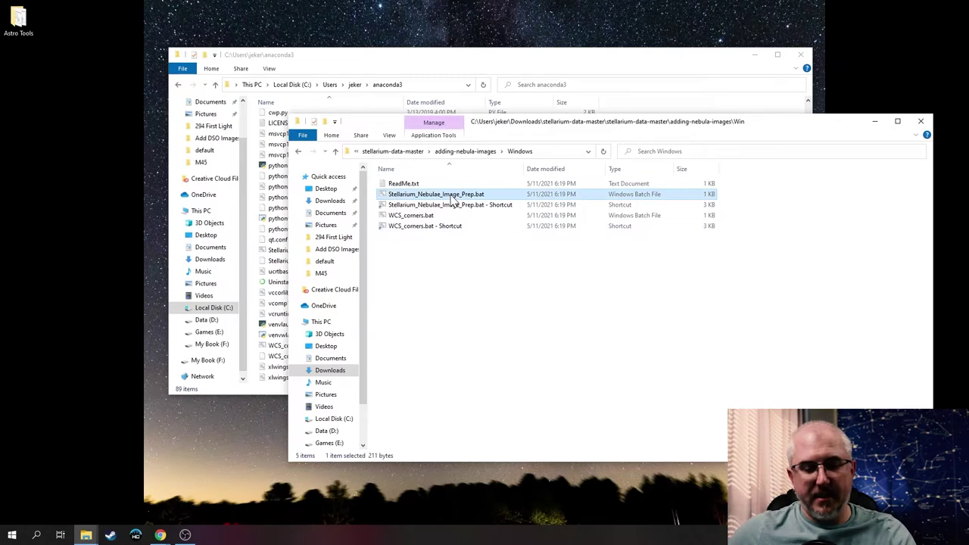
ctrl+click(292, 159)
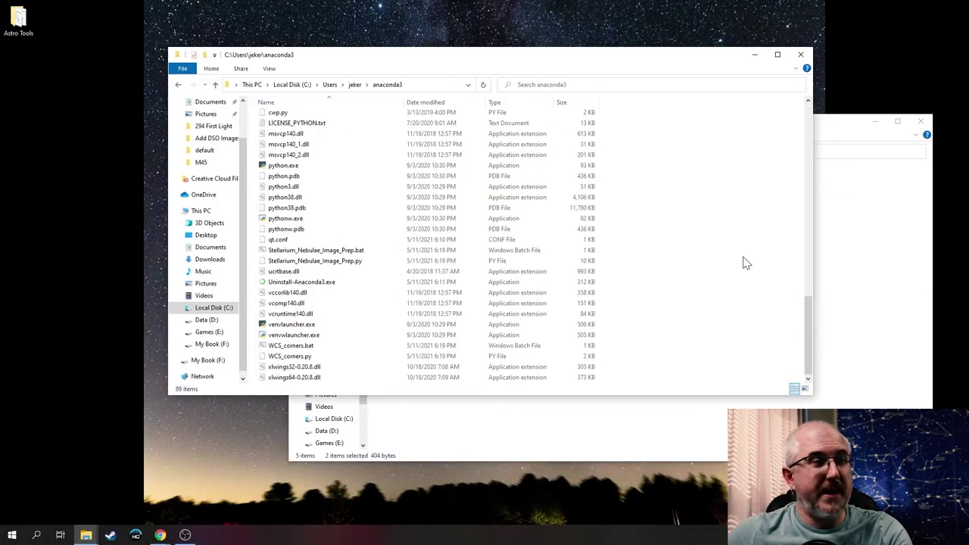
key(ctrl+v)
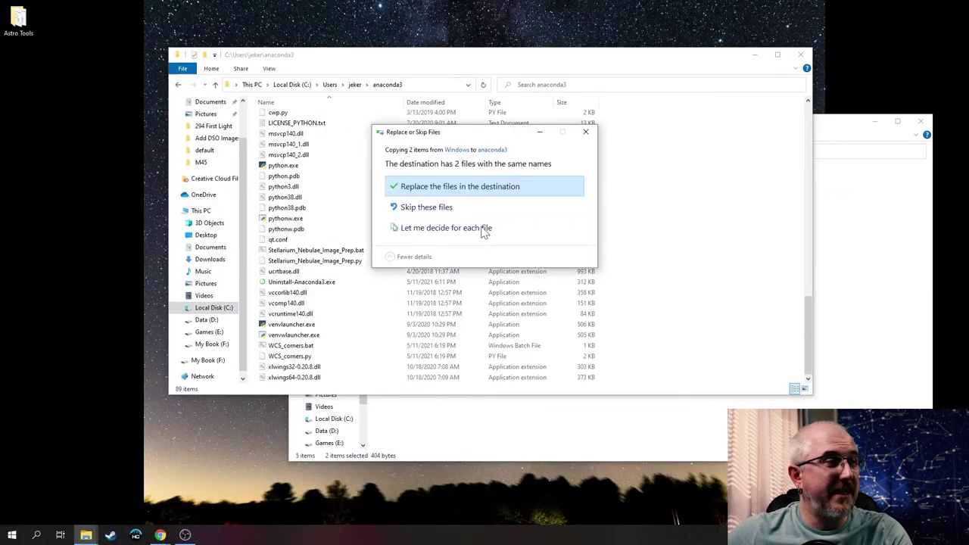
click(415, 194)
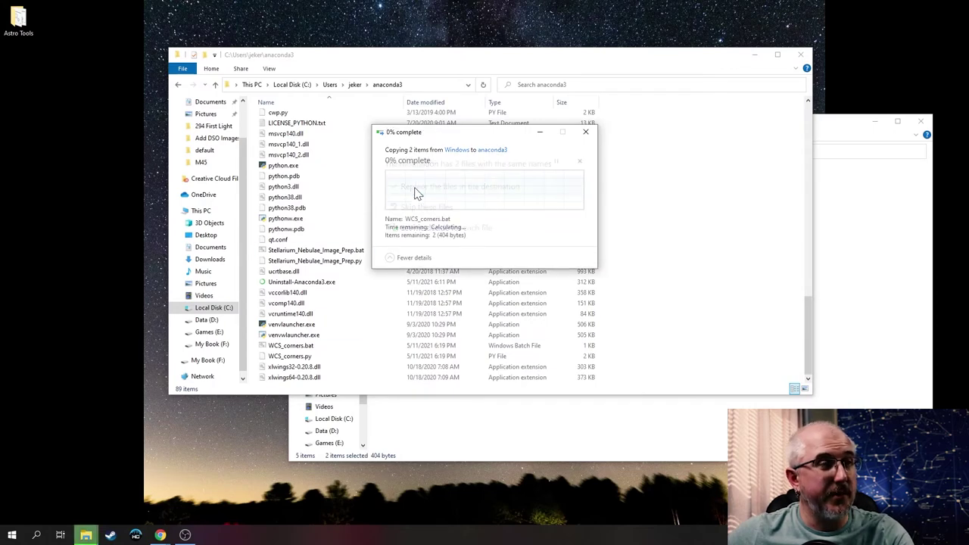
click(832, 132)
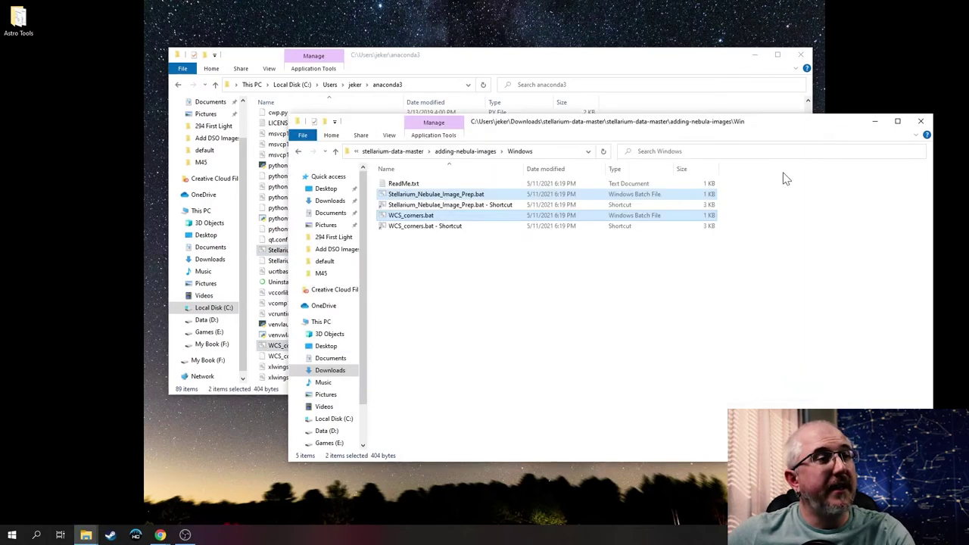
click(297, 151)
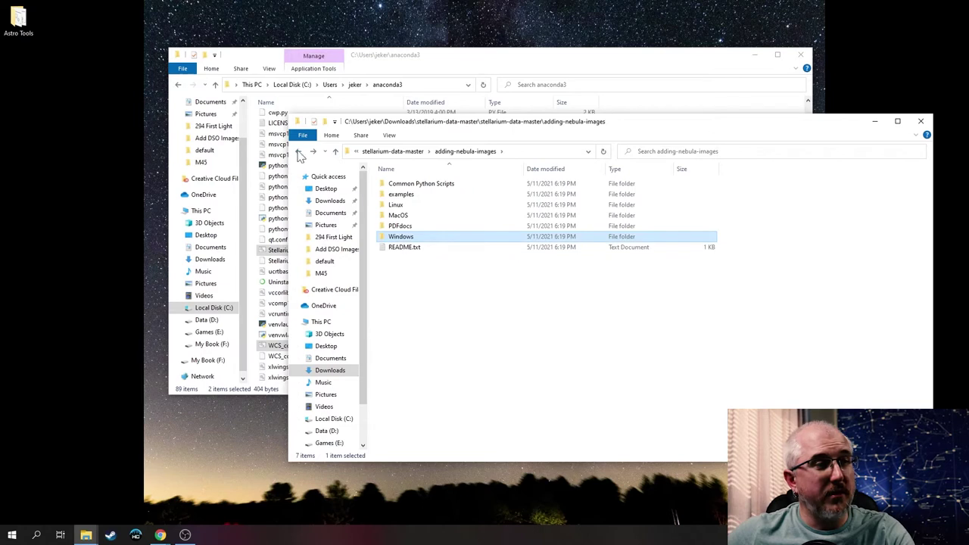
Step: Inspect the Linux scripts folder and its two .desktop files
click(704, 388)
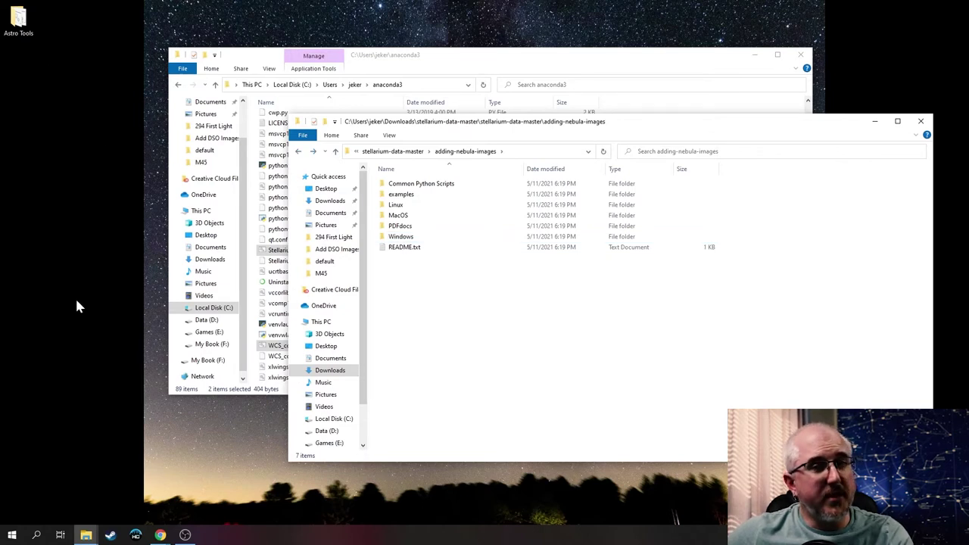
double_click(396, 204)
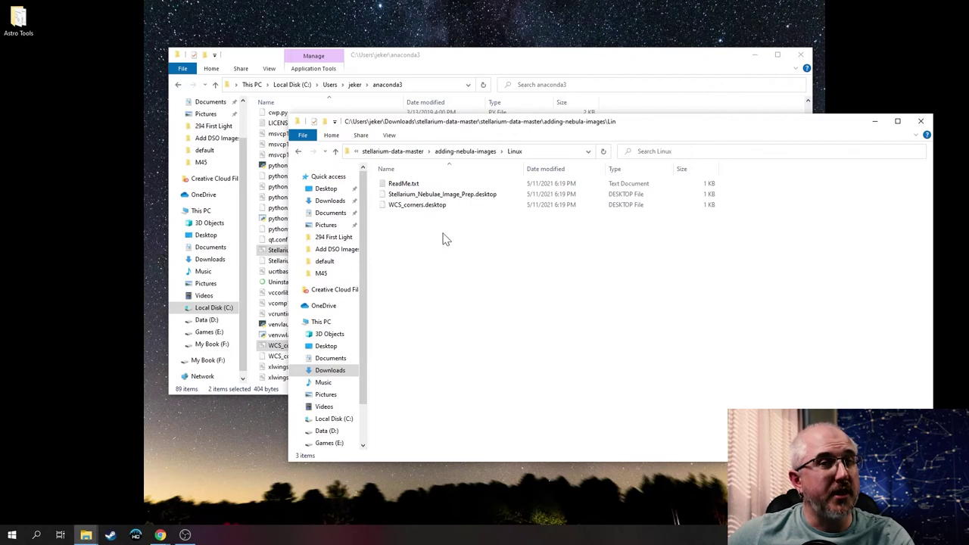
drag(536, 253, 426, 191)
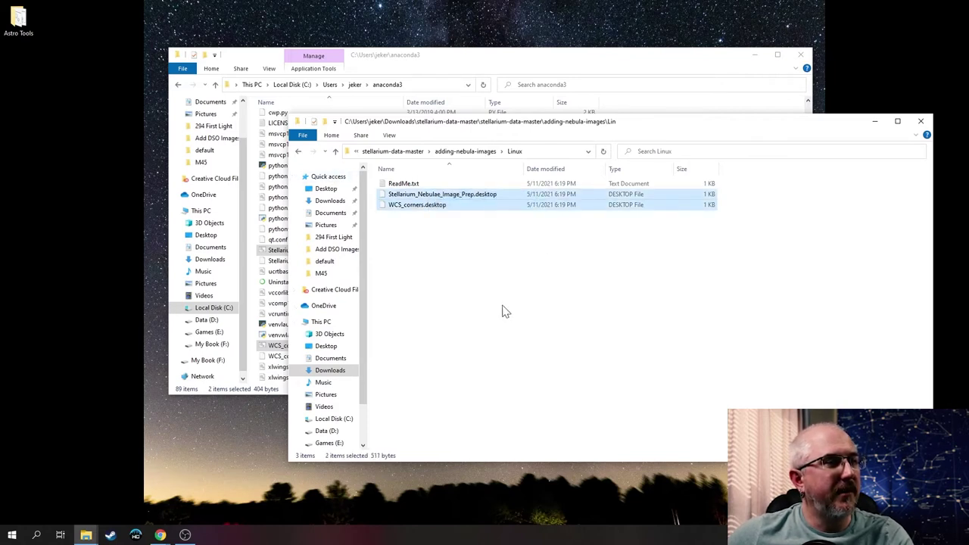
click(504, 305)
drag(487, 246, 414, 200)
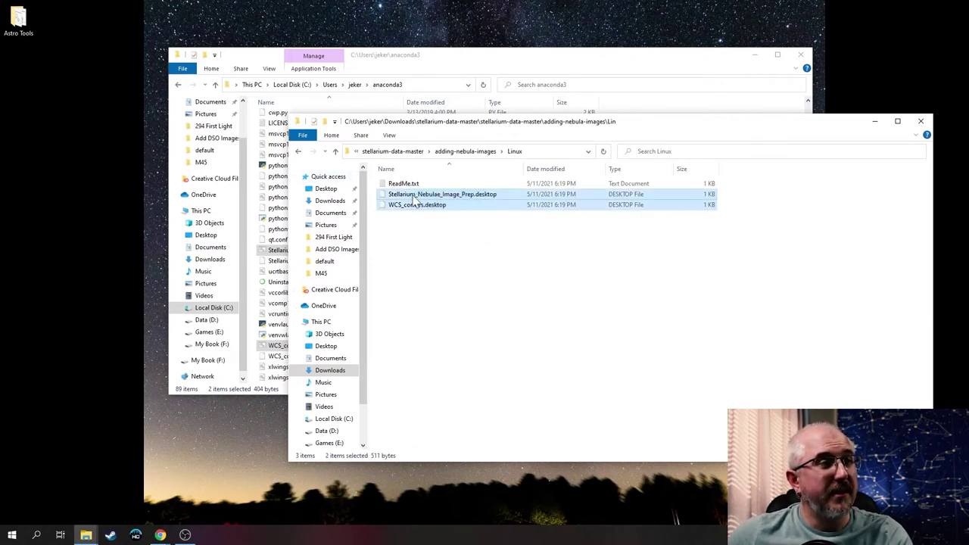
Step: Check the MacOS scripts folder, then open the Astro Tools folder on the desktop
click(299, 152)
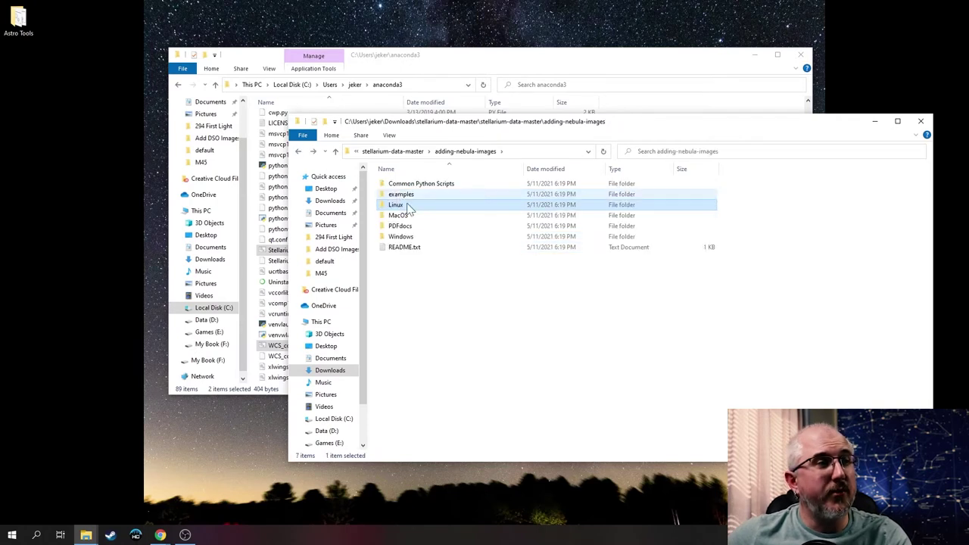
double_click(398, 216)
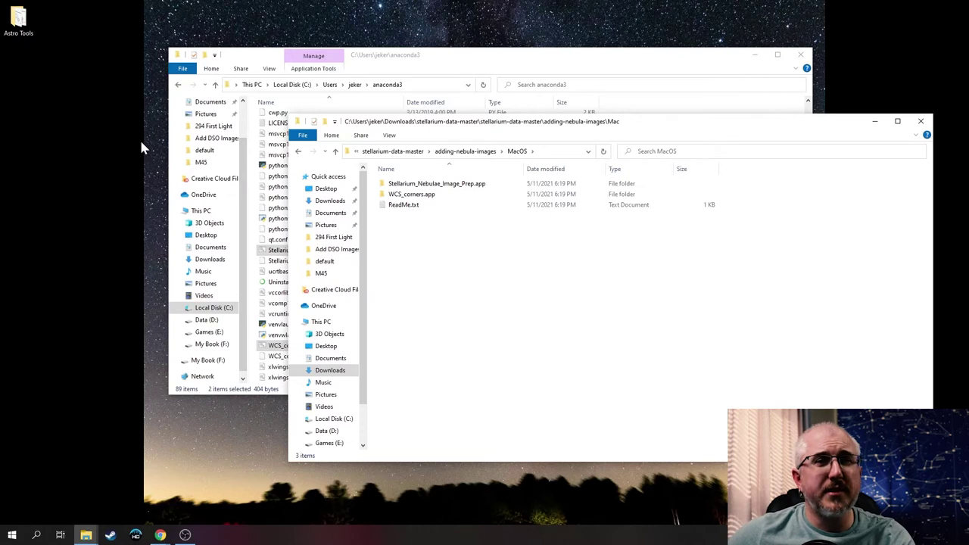
click(299, 153)
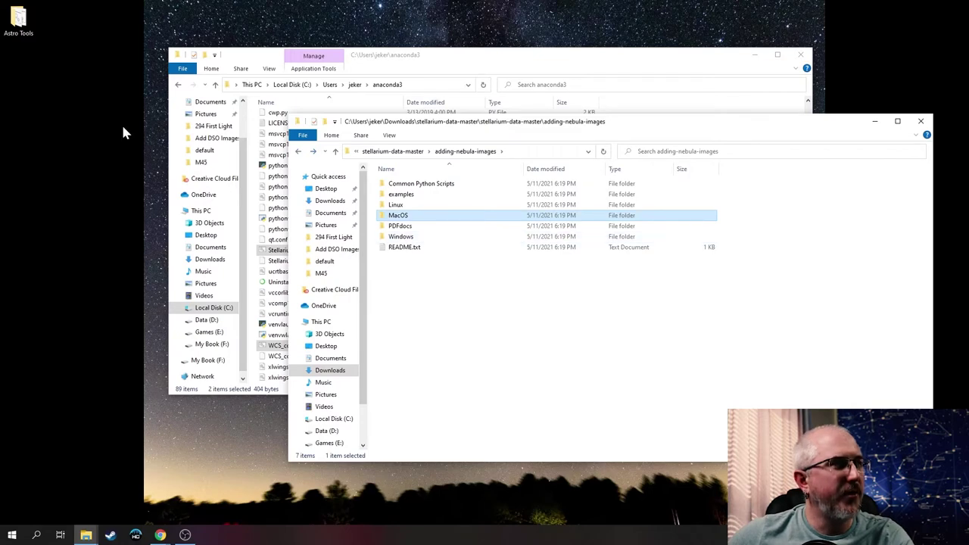
double_click(36, 29)
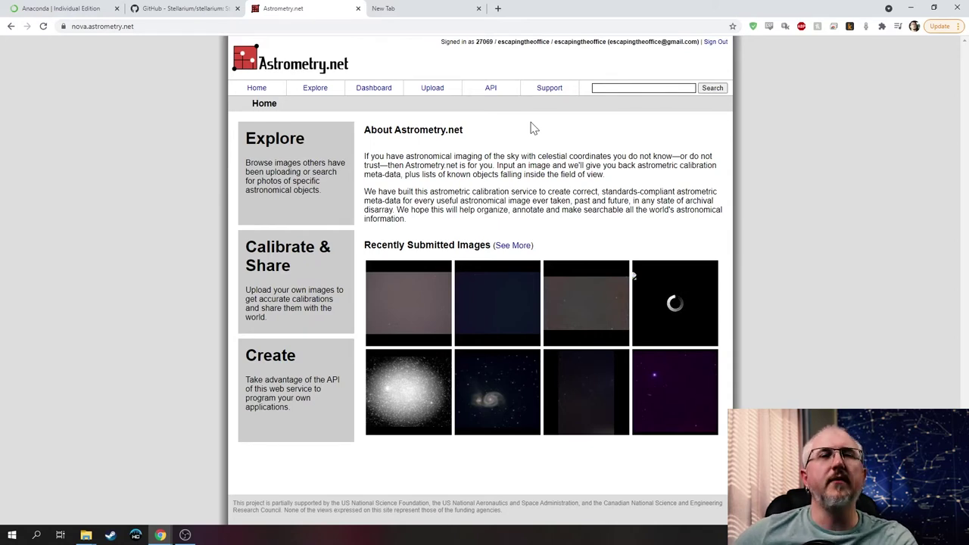
Step: Copy the account's API key from Astrometry.net's API page, then return to the anaconda3 Explorer window
click(488, 90)
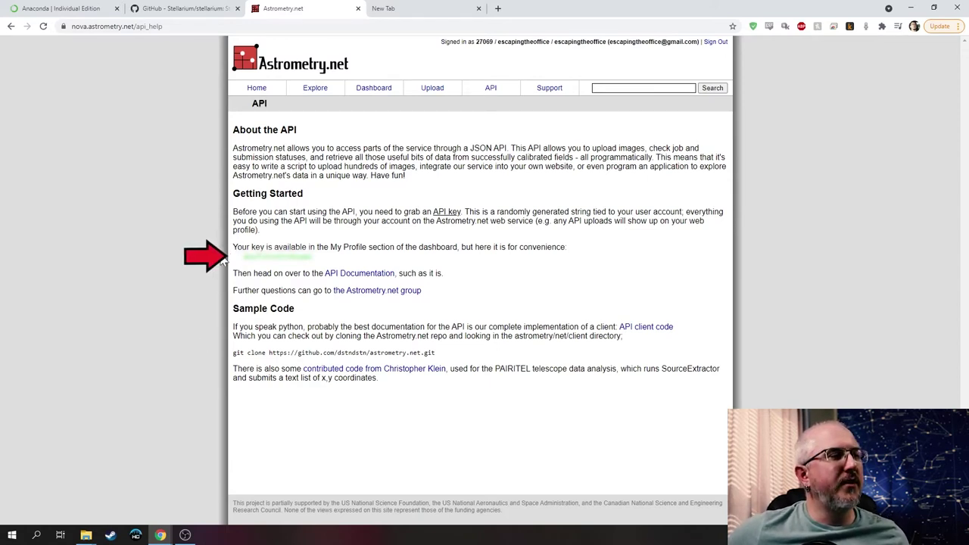
drag(239, 258, 321, 262)
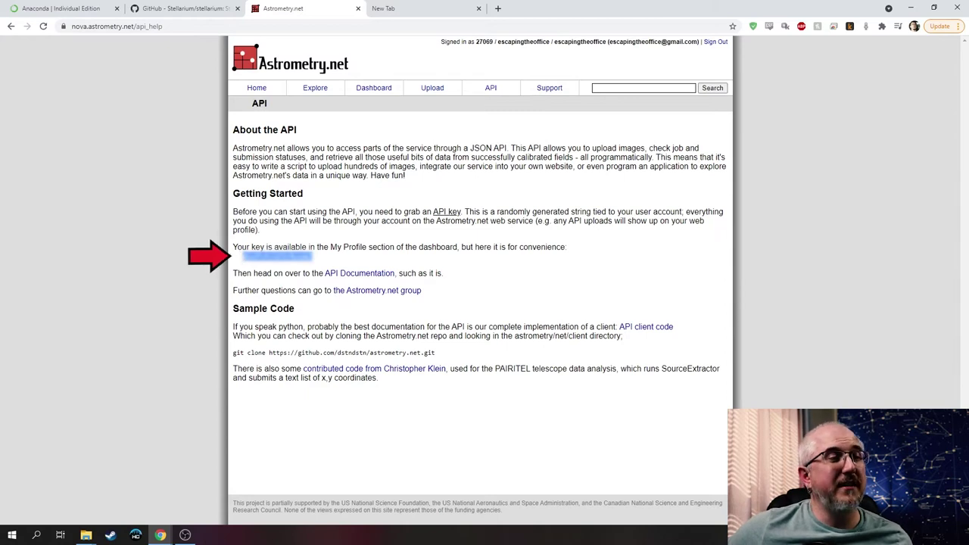
click(324, 260)
drag(324, 260, 242, 259)
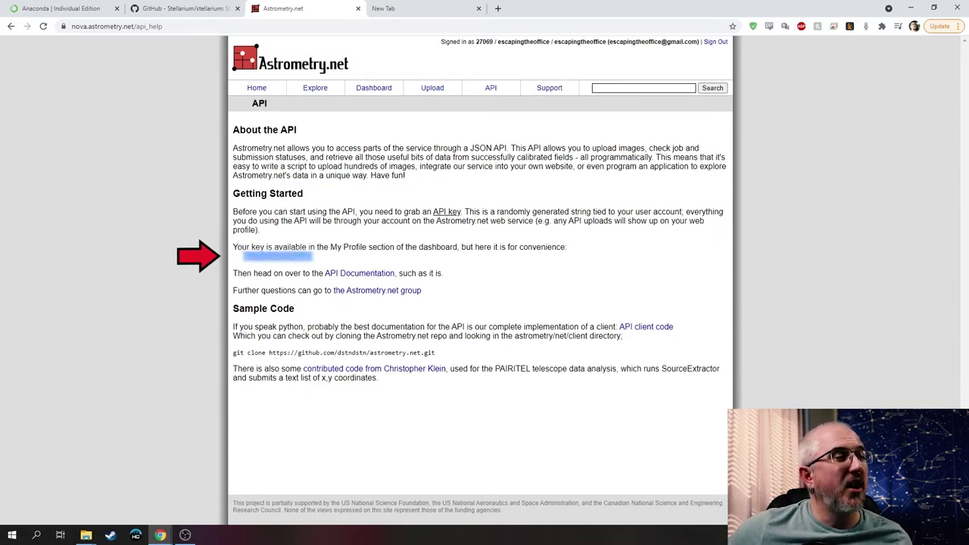
right_click(261, 259)
click(265, 264)
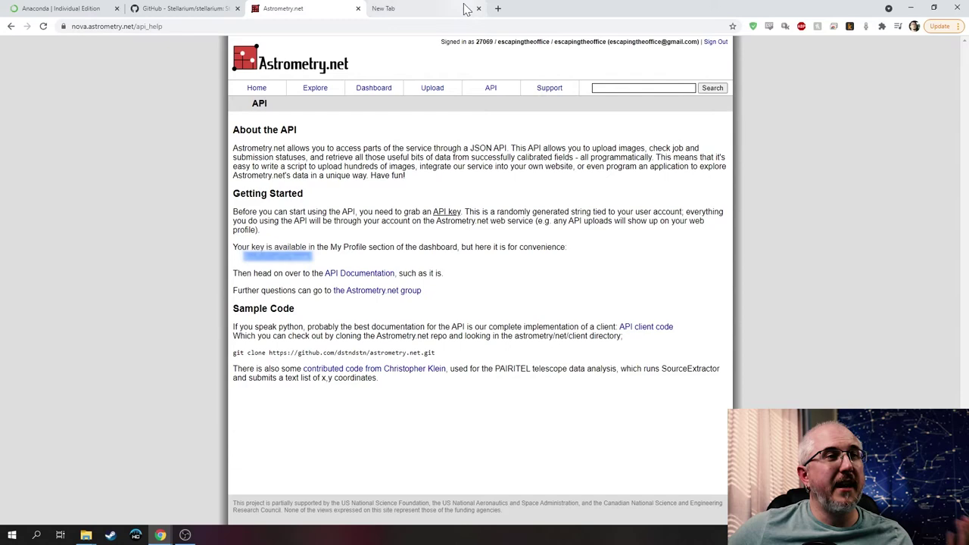
click(910, 7)
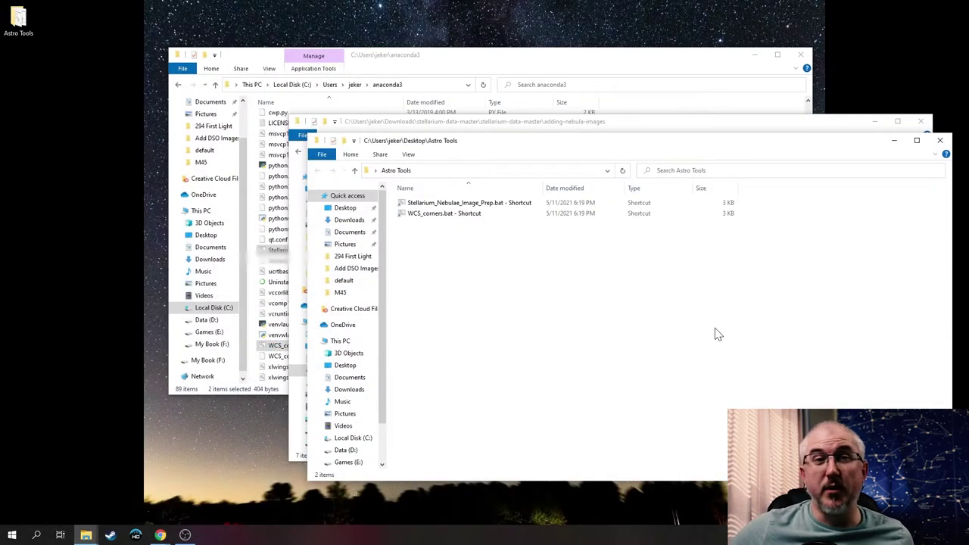
key(alt+Tab)
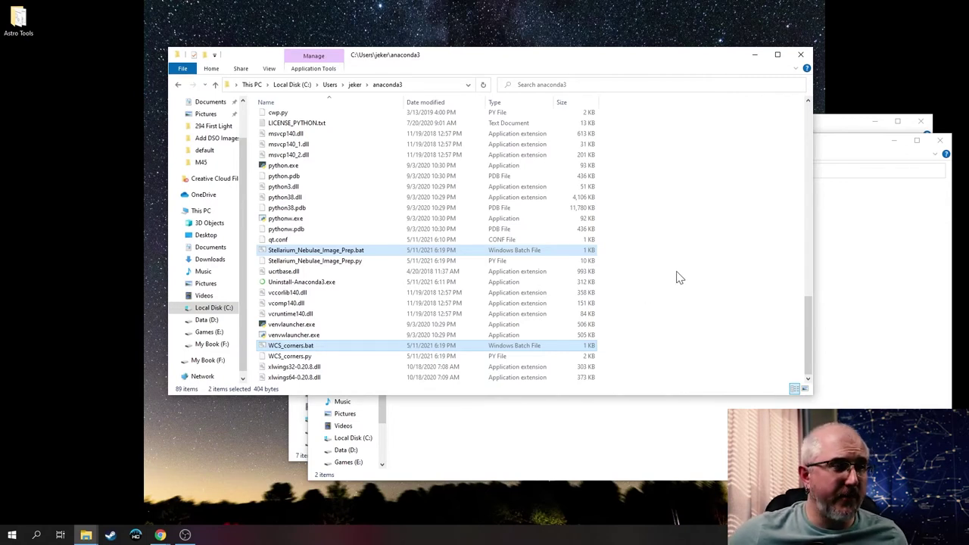
Step: Open Stellarium_Nebulae_Image_Prep.py from anaconda3 in Notepad++ using Edit with Notepad++
click(343, 262)
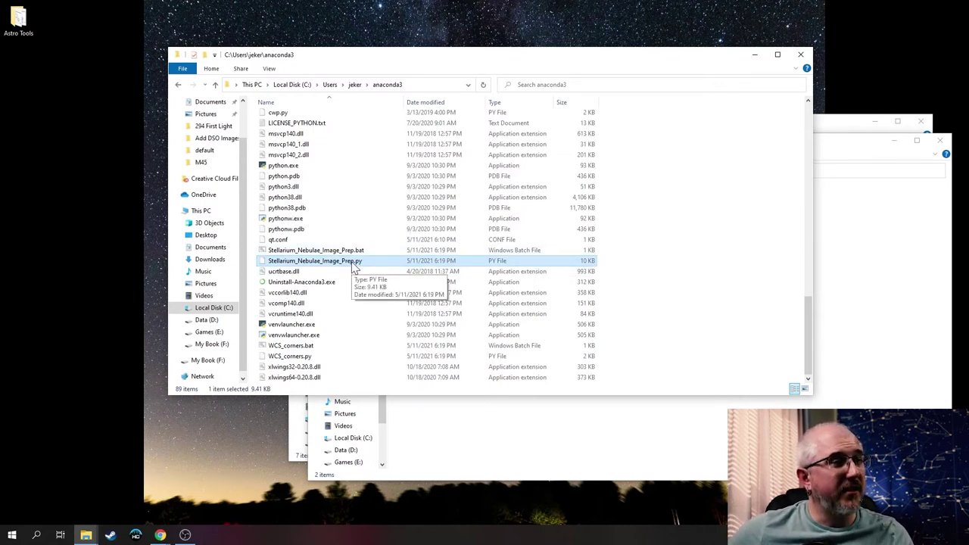
right_click(353, 264)
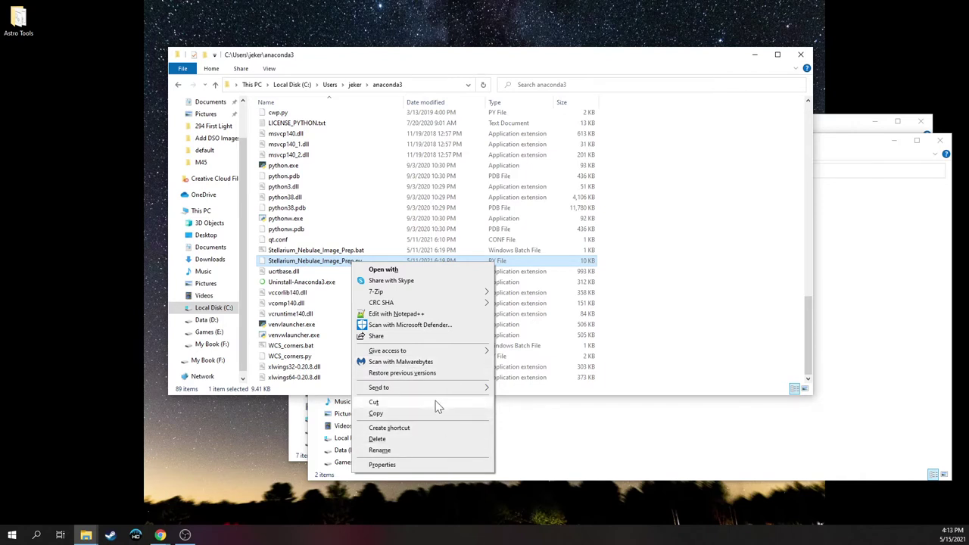
click(409, 315)
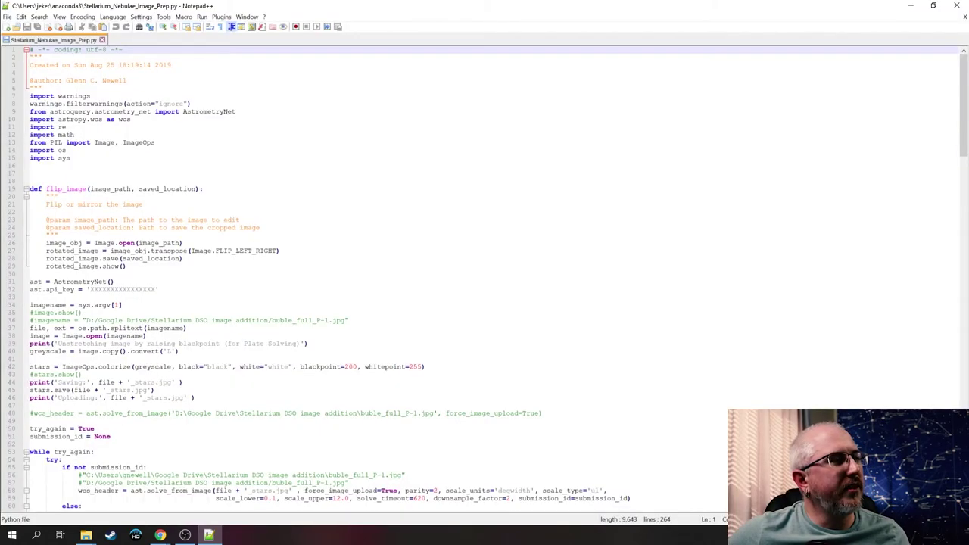
Step: Paste the copied API key over the placeholder on line 32, save the script, and close Notepad++
drag(158, 289, 30, 282)
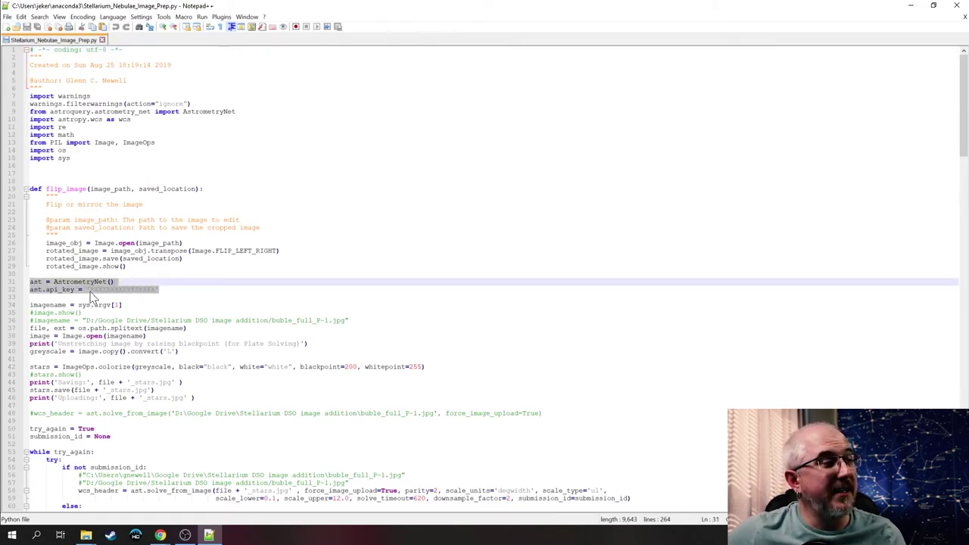
click(88, 289)
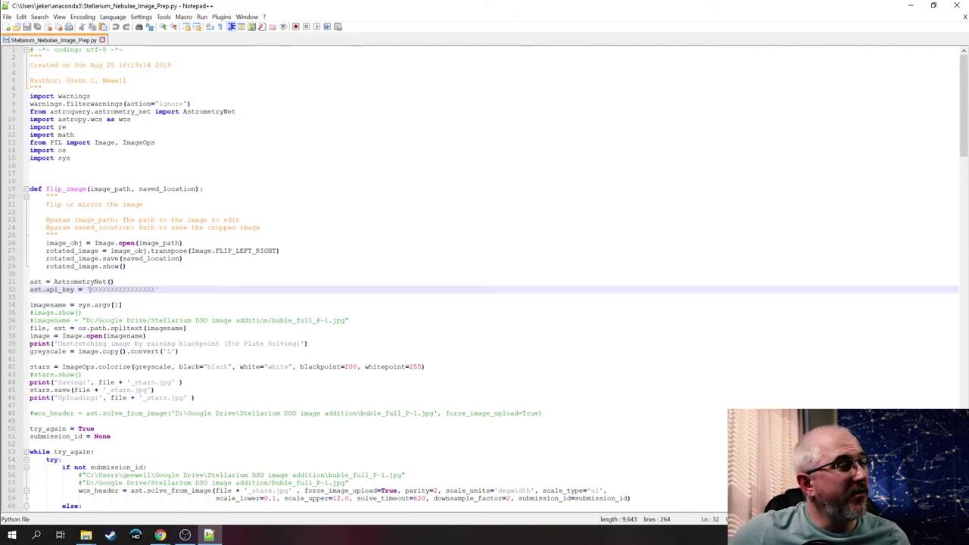
drag(89, 290, 154, 292)
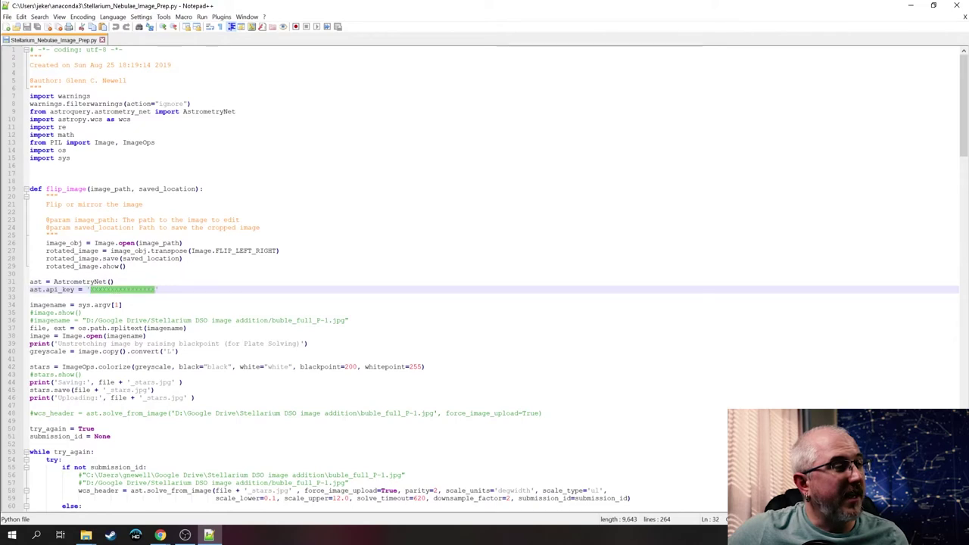
key(ctrl+v)
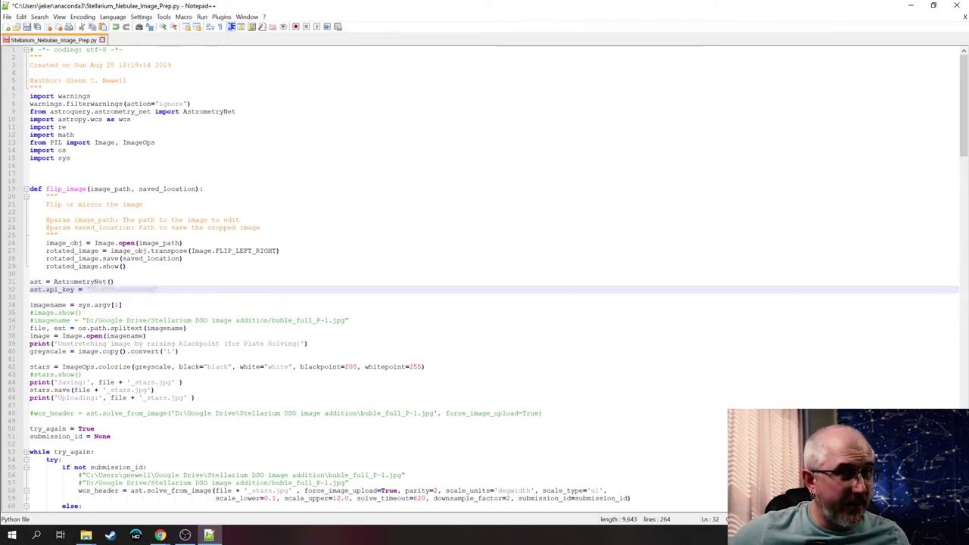
key(Down)
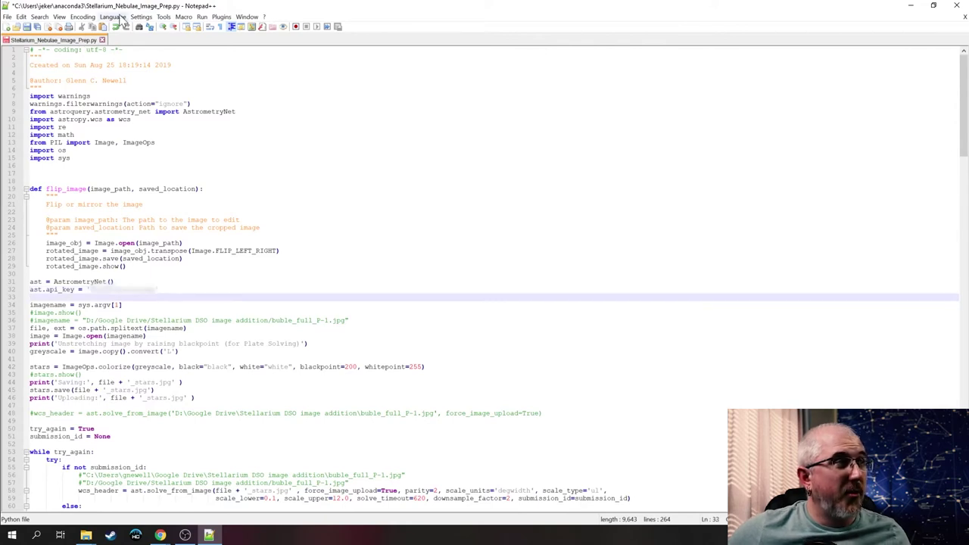
click(27, 27)
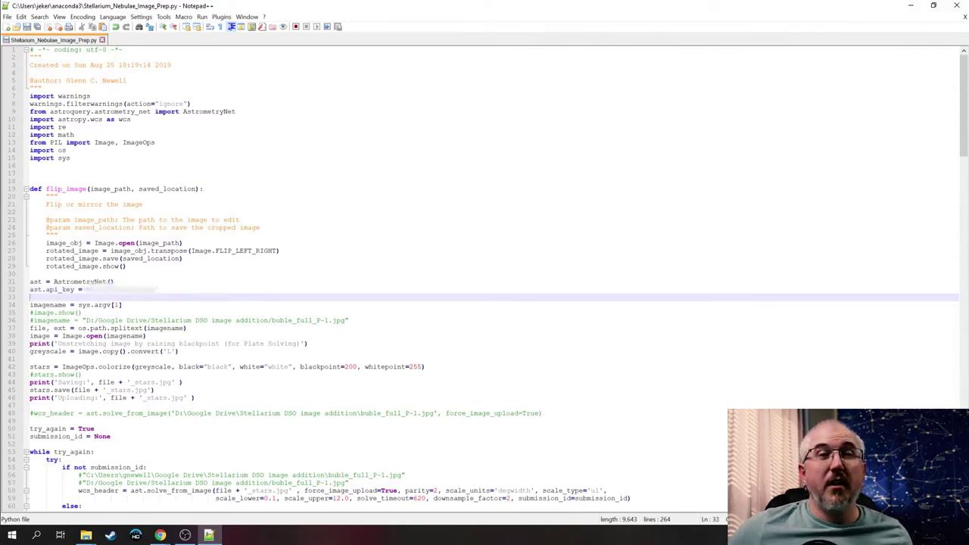
click(956, 5)
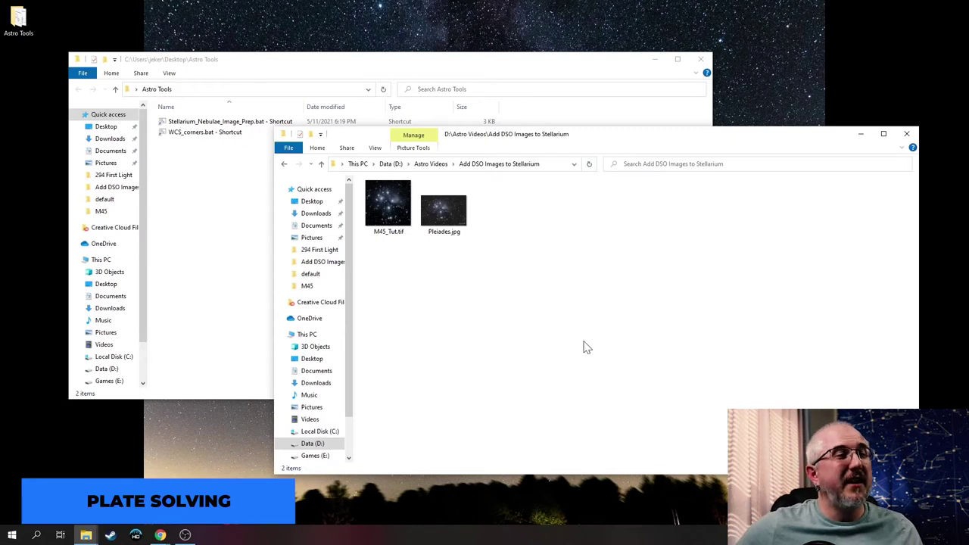
Step: Drop M45_Tut.tif onto the Stellarium_Nebulae_Image_Prep.bat shortcut and let it run past SmartScreen
drag(582, 344, 288, 148)
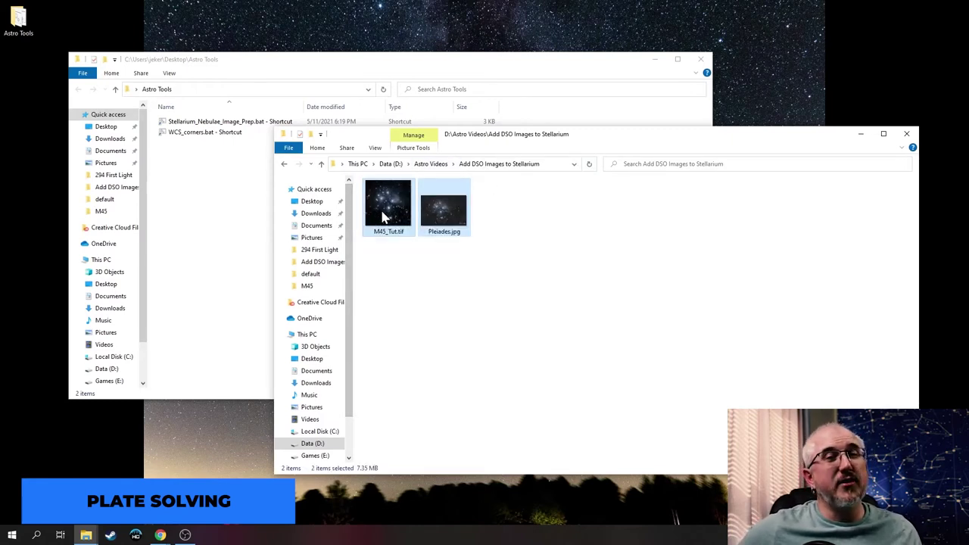
click(665, 237)
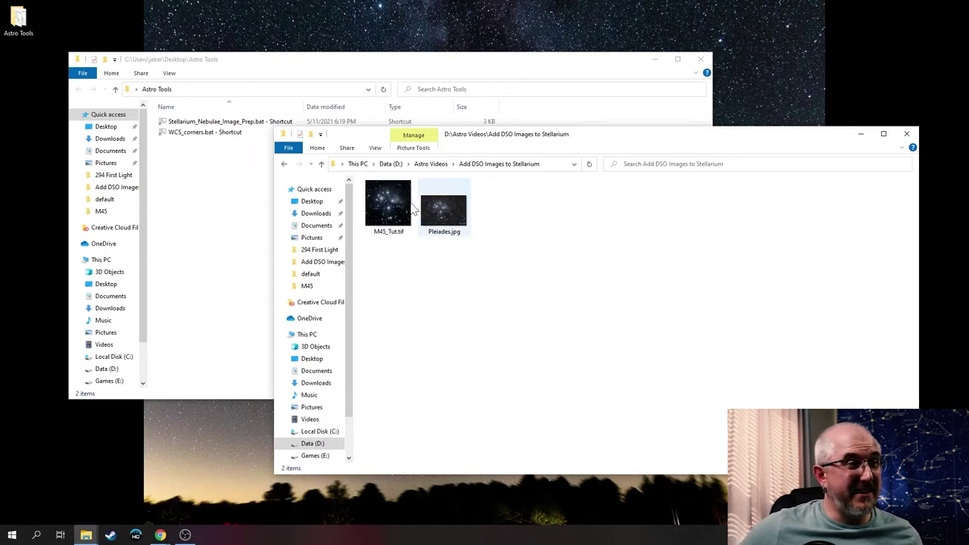
click(393, 218)
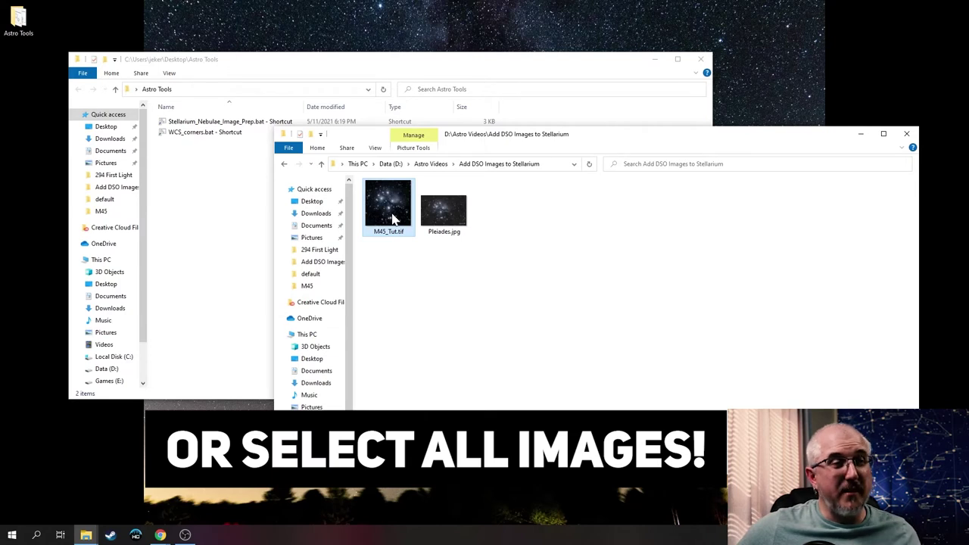
drag(393, 218, 219, 129)
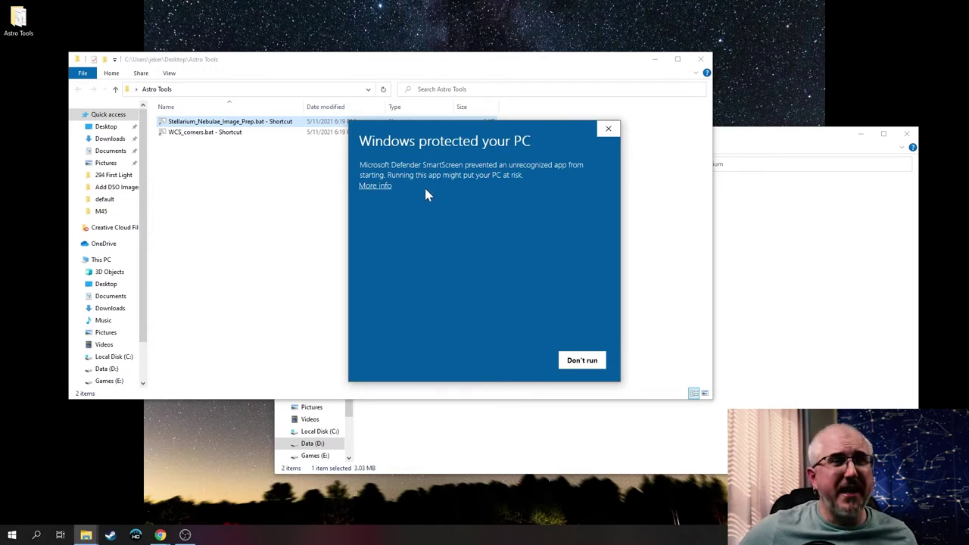
click(378, 187)
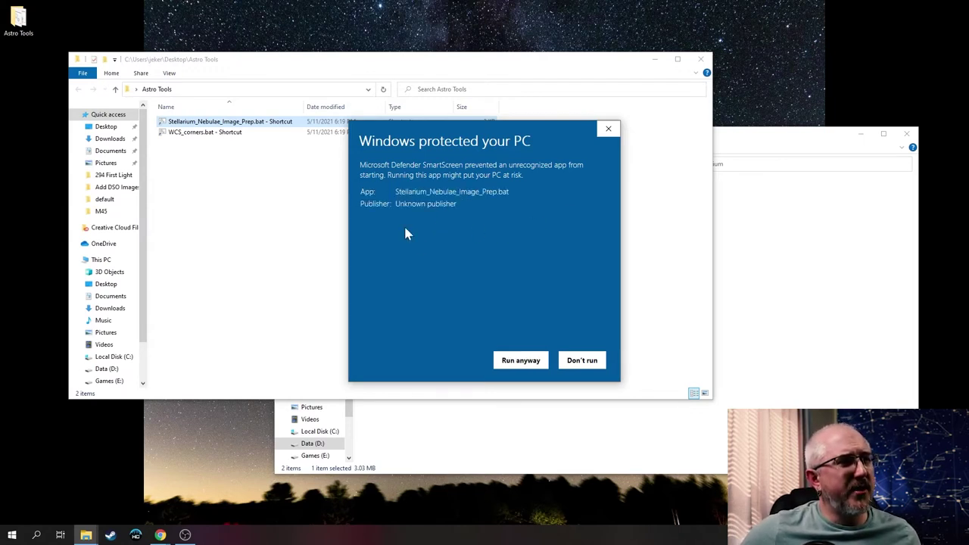
click(520, 358)
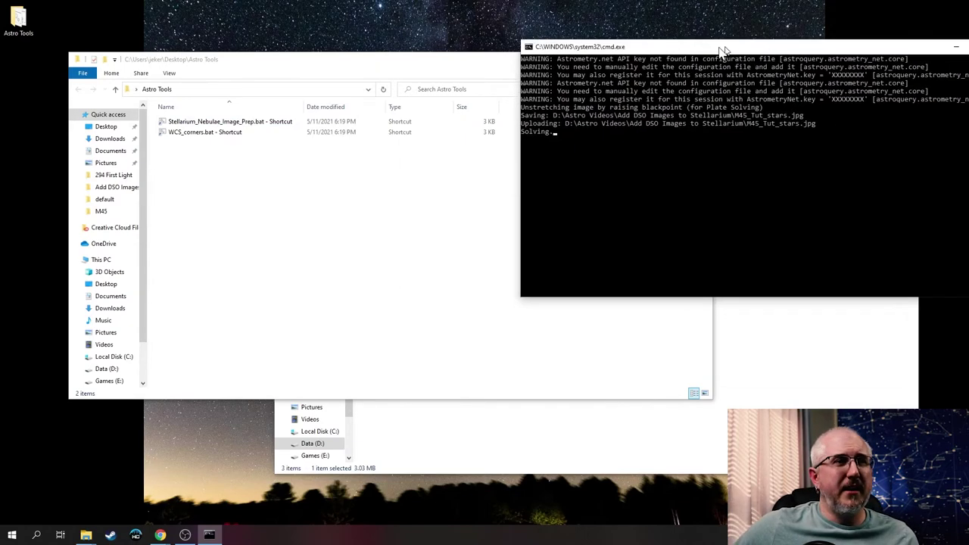
drag(719, 43, 399, 180)
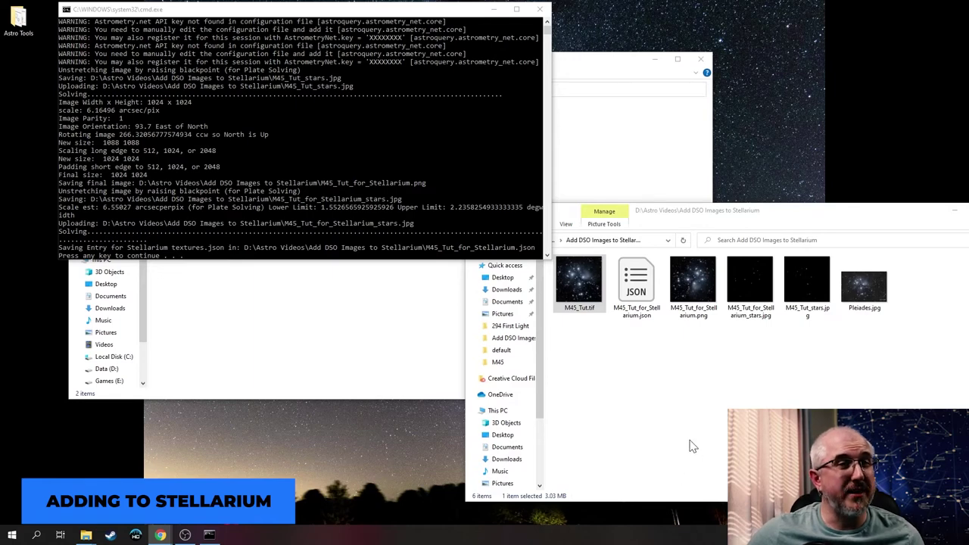
Step: Open the Stellarium installation folder under C:\Program Files
click(280, 388)
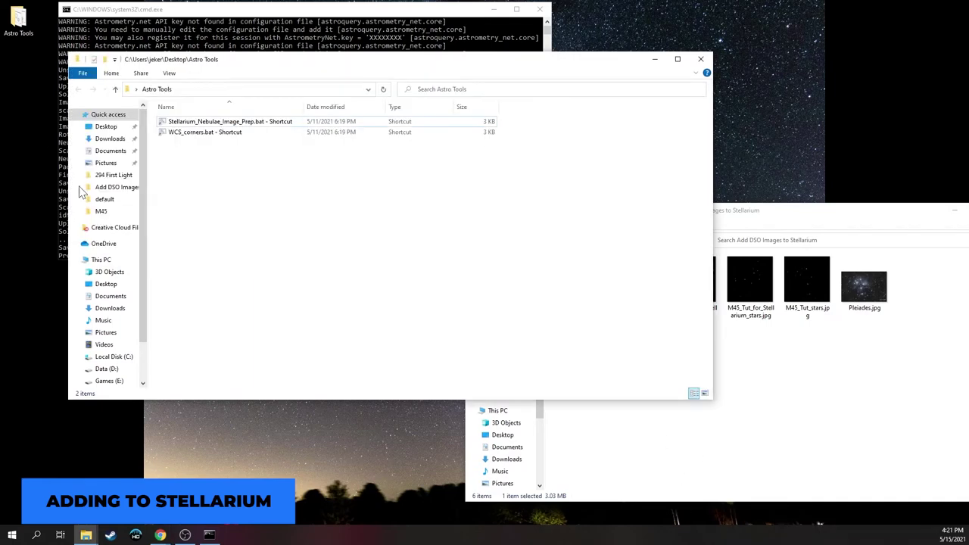
click(93, 357)
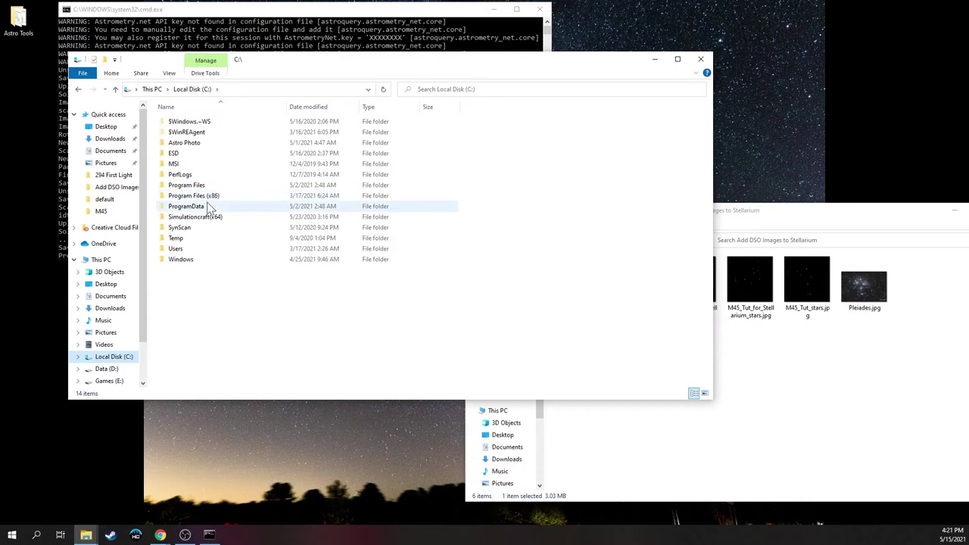
double_click(187, 185)
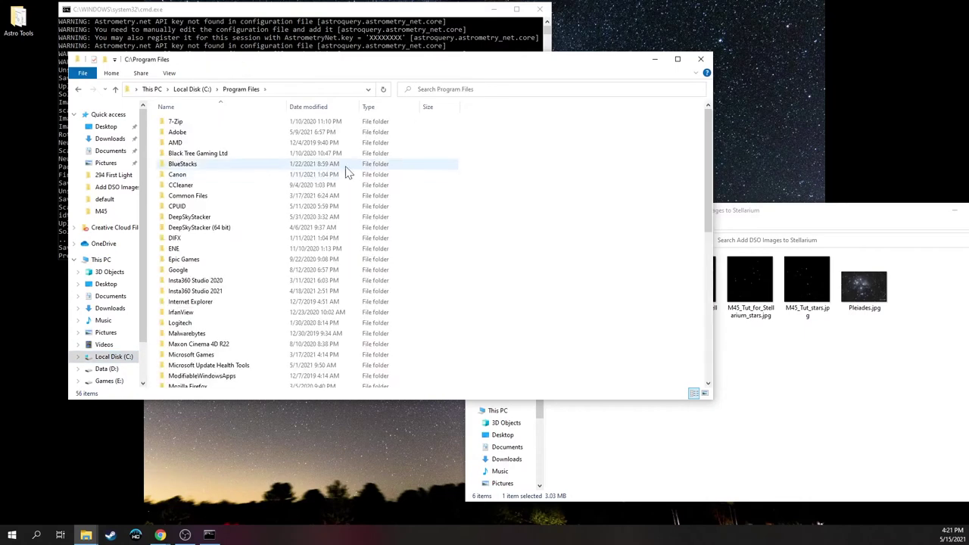
scroll(217, 253, down, 3)
click(201, 384)
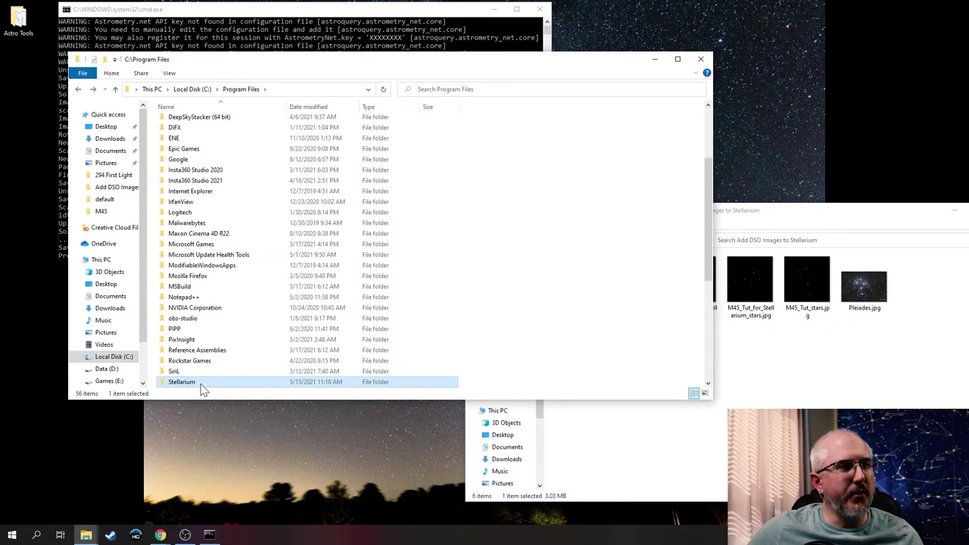
double_click(202, 386)
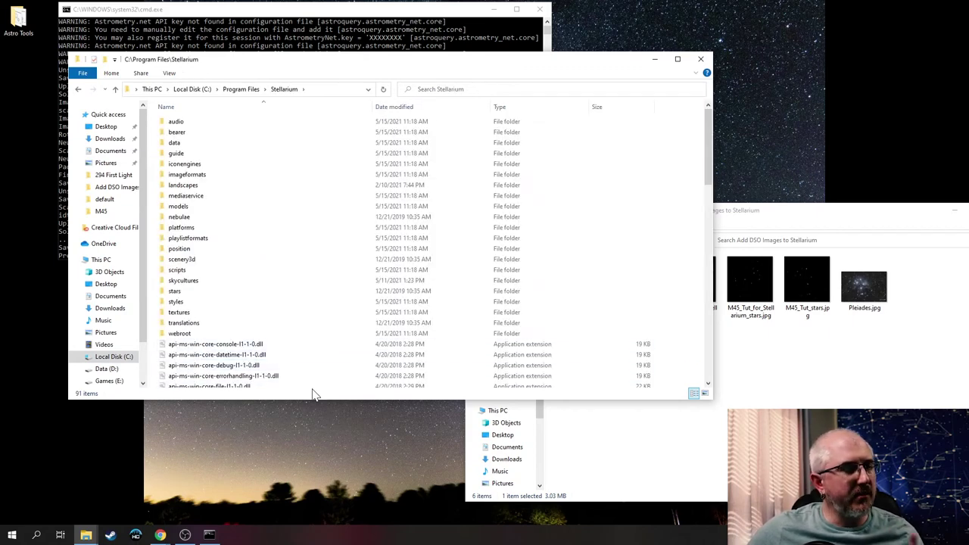
Step: Open a second Explorer window at the Stellarium folder in AppData Roaming
right_click(86, 534)
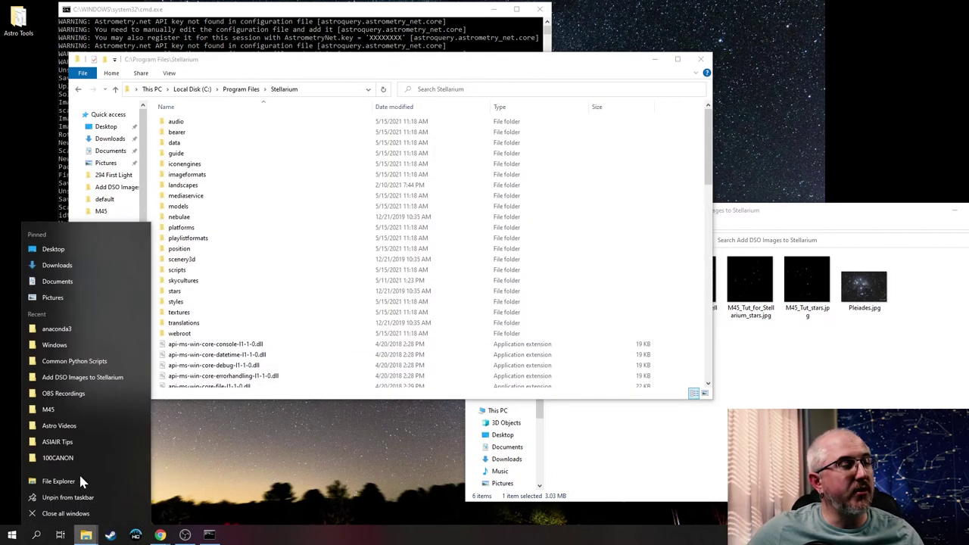
click(60, 481)
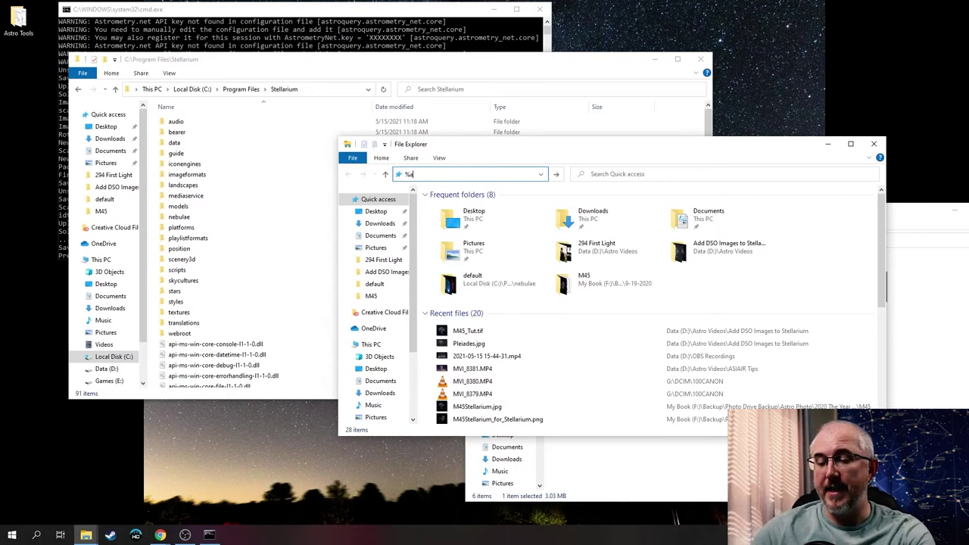
text(%)
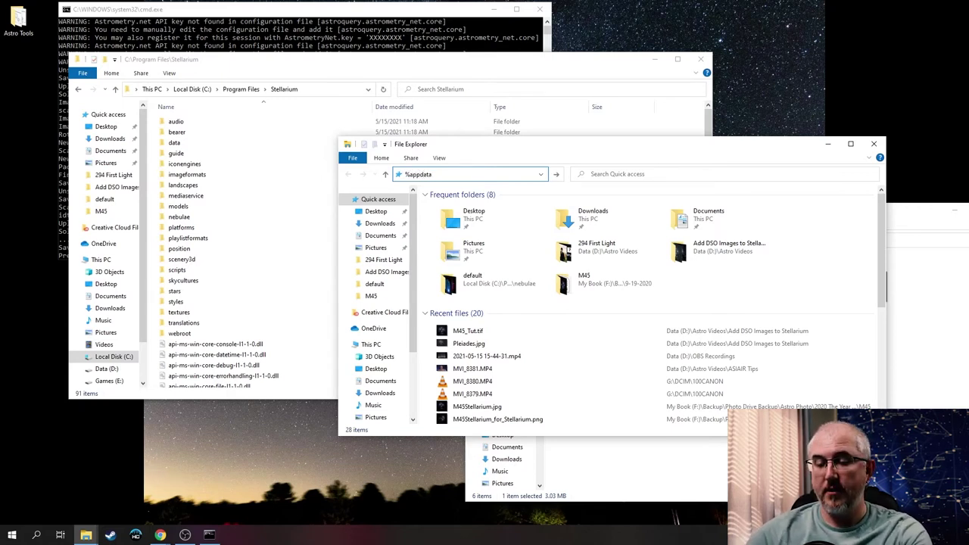
text(\st)
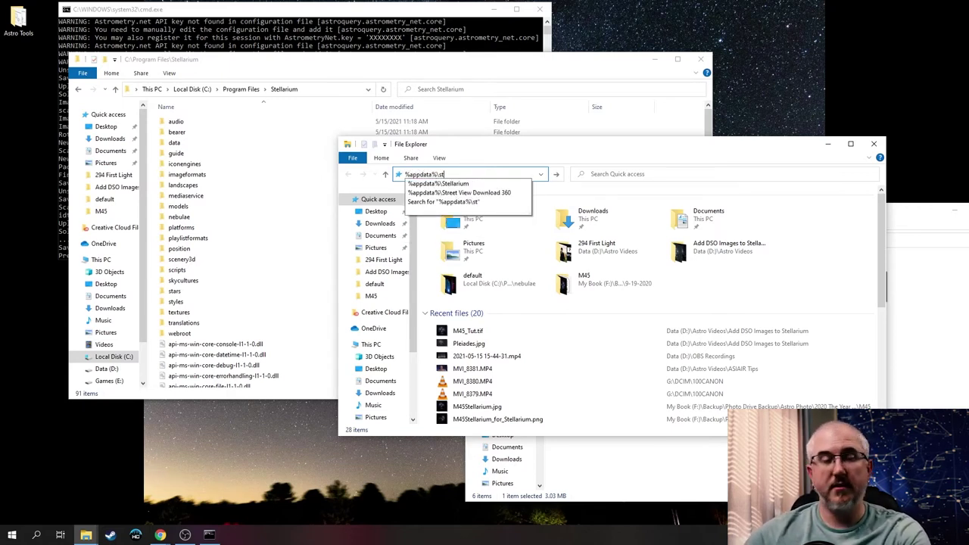
click(437, 183)
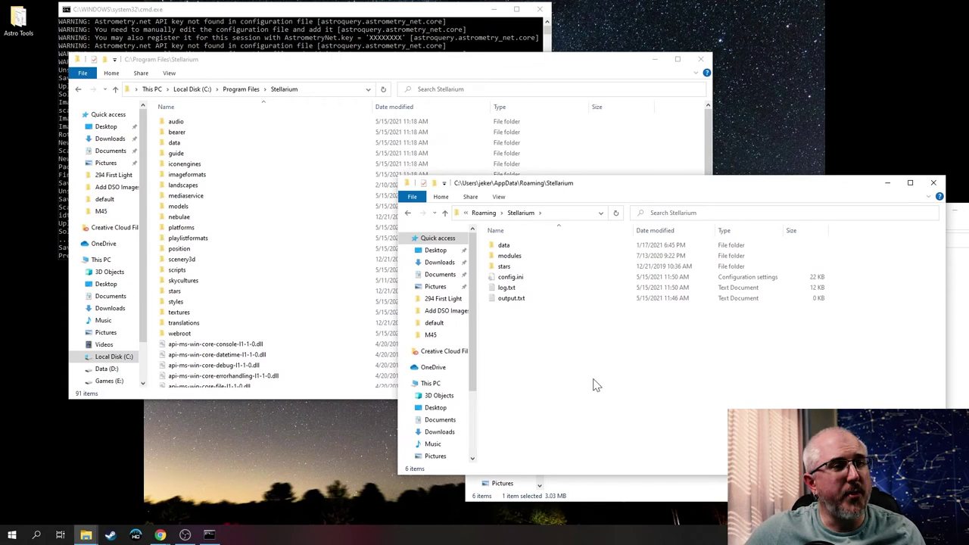
Step: Copy the nebulae folder from Program Files\Stellarium and paste it into AppData\Roaming\Stellarium
key(ctrl+a)
click(652, 396)
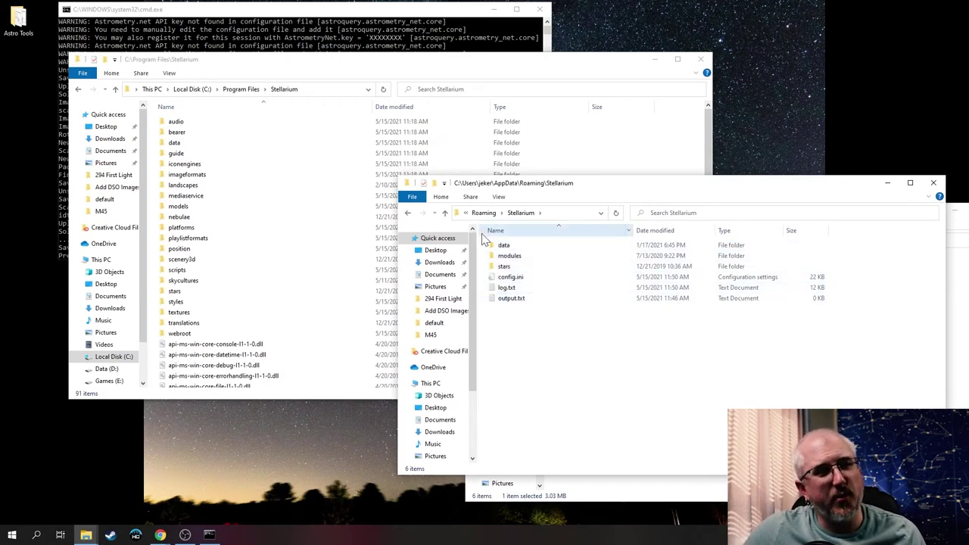
key(ctrl+a)
click(668, 385)
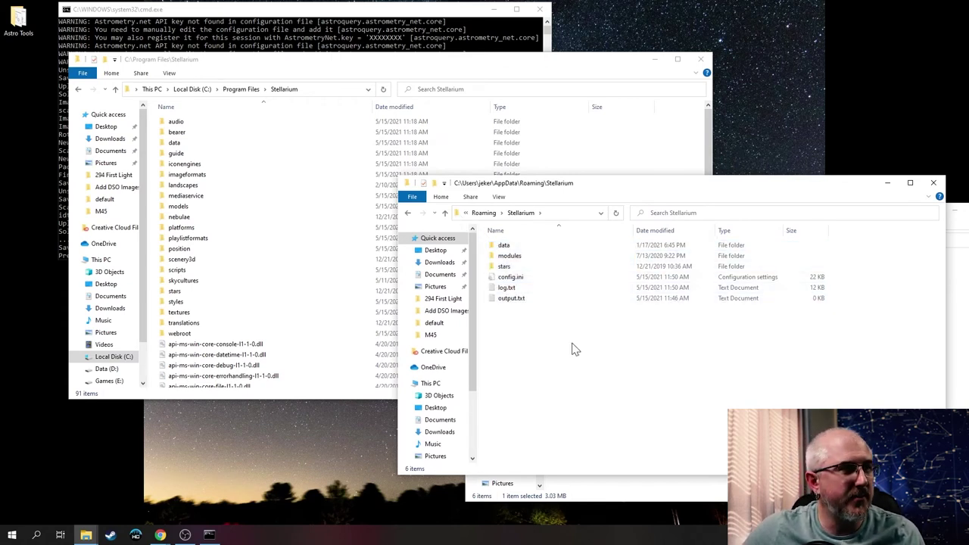
click(195, 220)
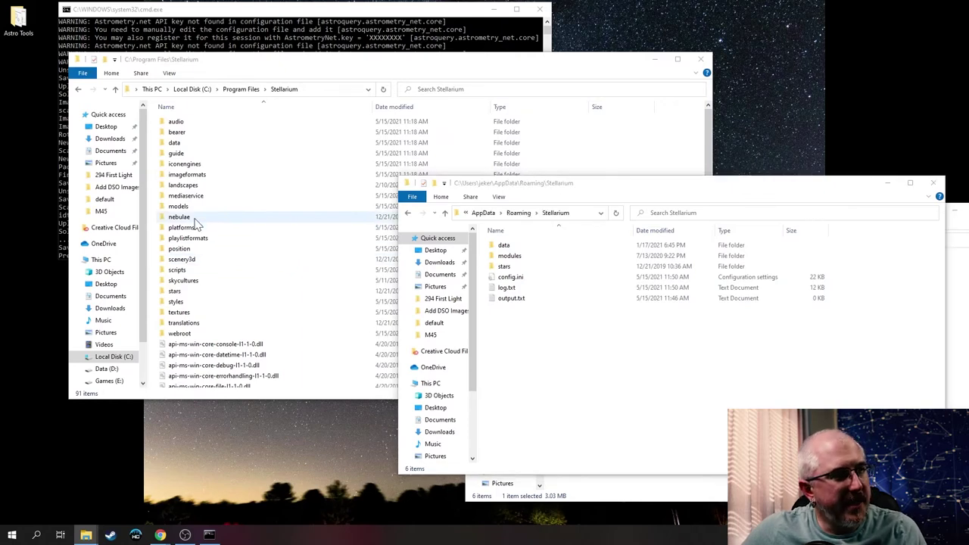
right_click(194, 219)
click(189, 219)
right_click(189, 218)
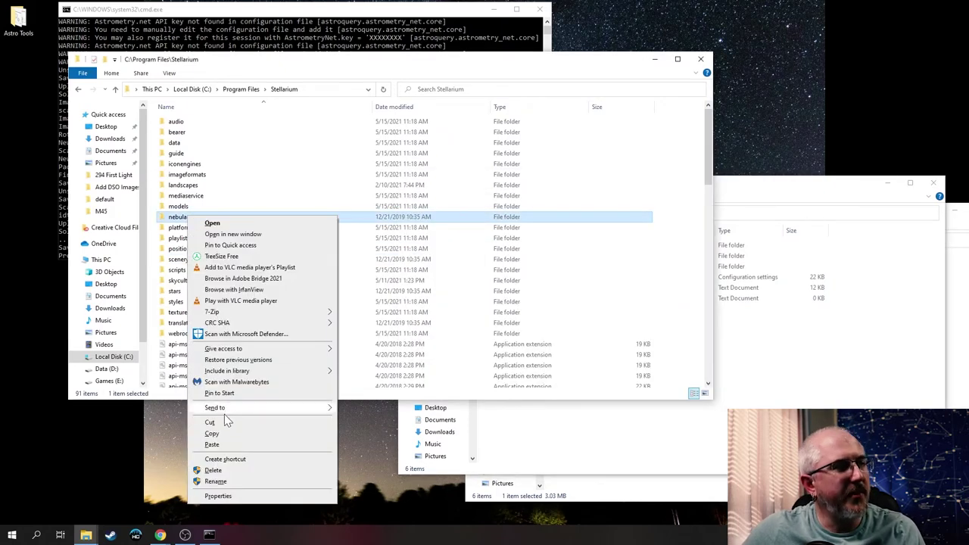
click(212, 433)
click(800, 378)
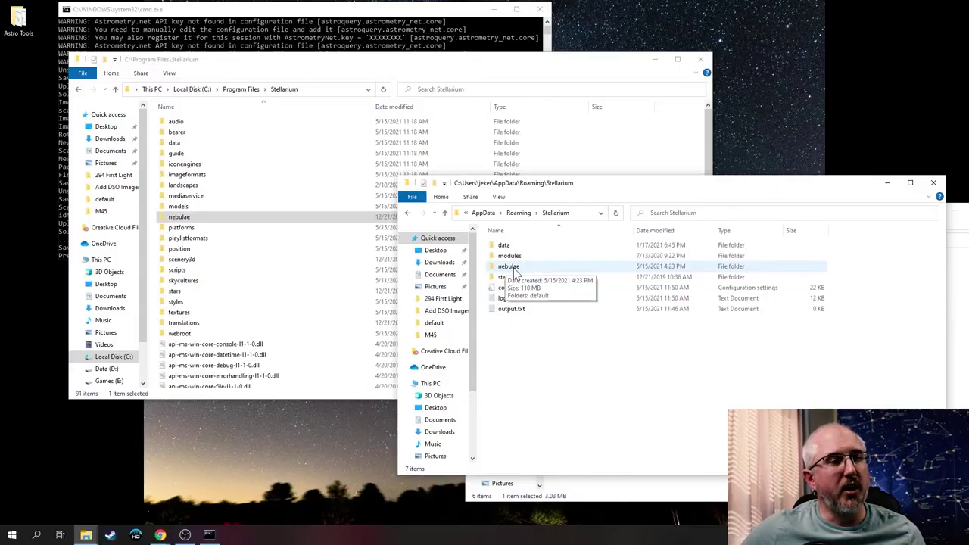
click(512, 268)
Step: Copy M45_Tut_for_Stellarium.png into the Roaming Stellarium nebulae\default folder
double_click(515, 268)
double_click(510, 246)
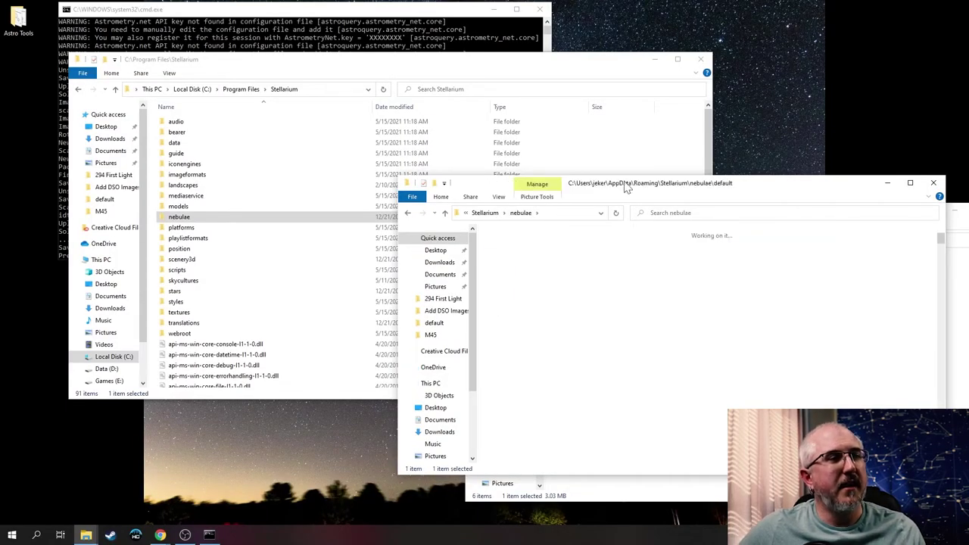
drag(658, 192, 416, 121)
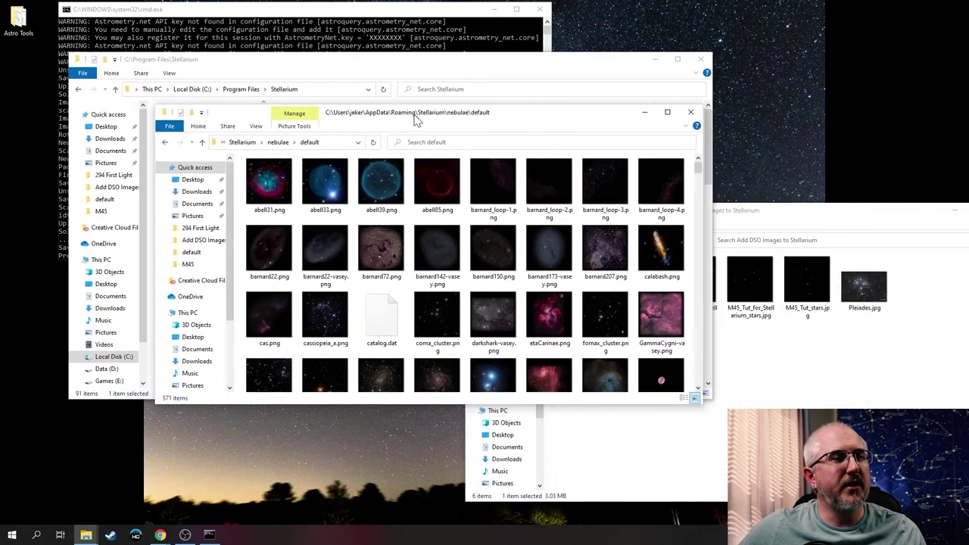
click(742, 215)
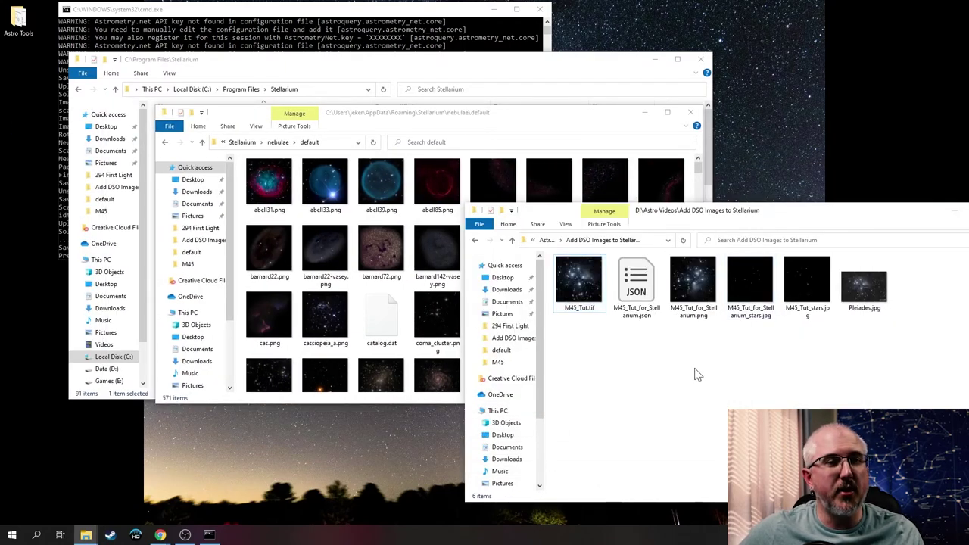
right_click(692, 274)
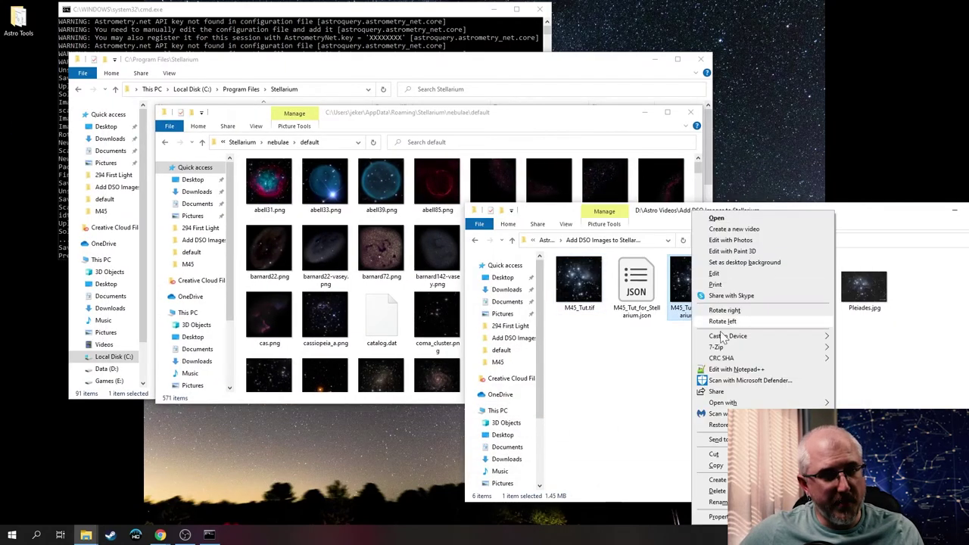
click(715, 465)
click(605, 132)
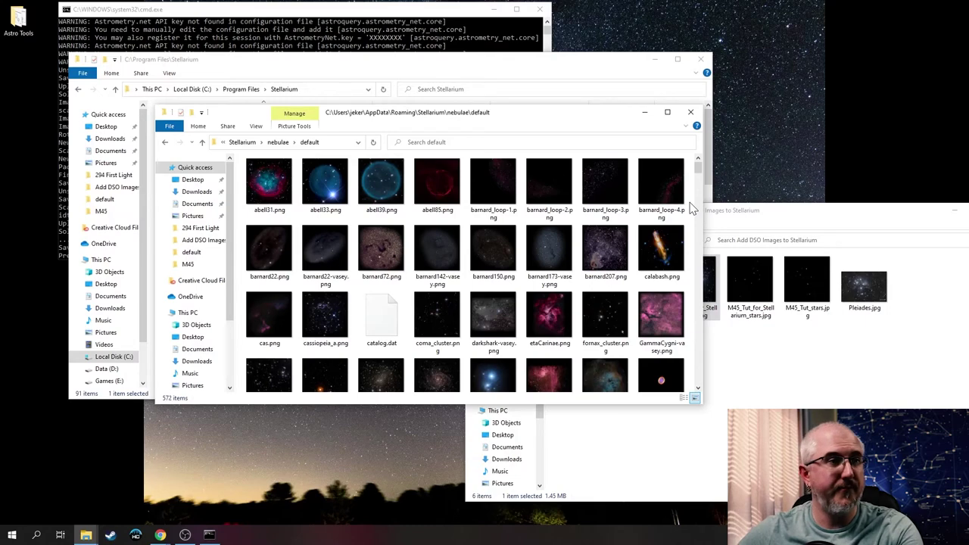
key(ctrl+v)
Step: Open the nebulae\default folder's textures.json in Notepad++
scroll(638, 372, up, 15)
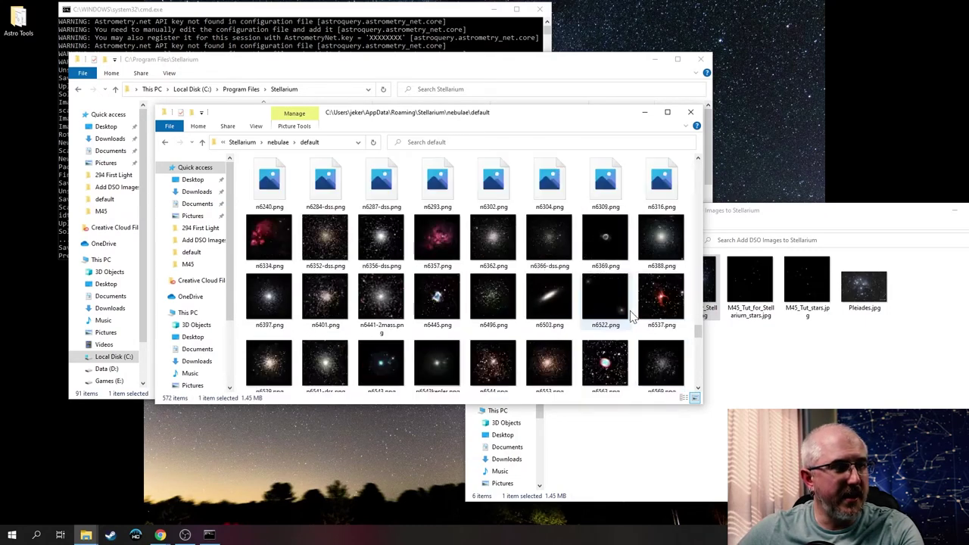
scroll(633, 317, up, 10)
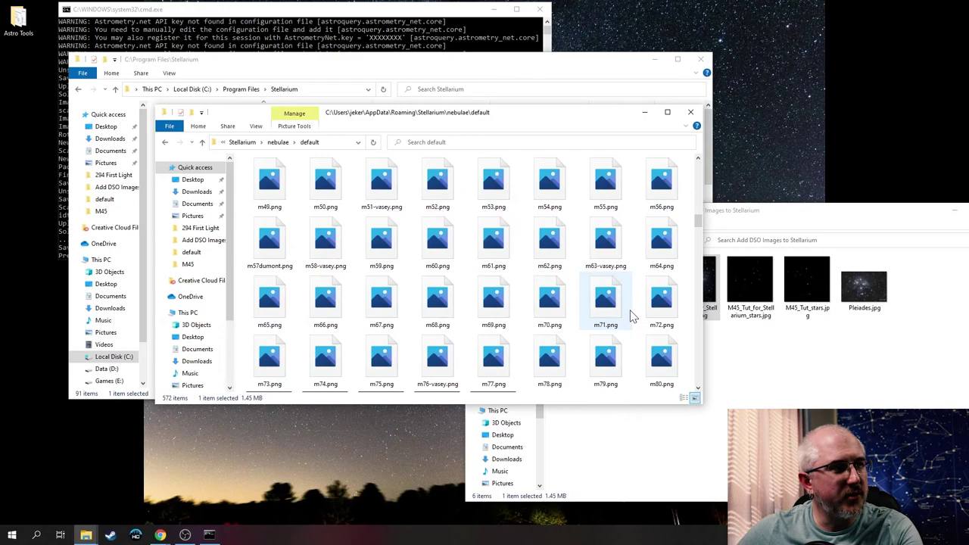
scroll(633, 316, down, 3)
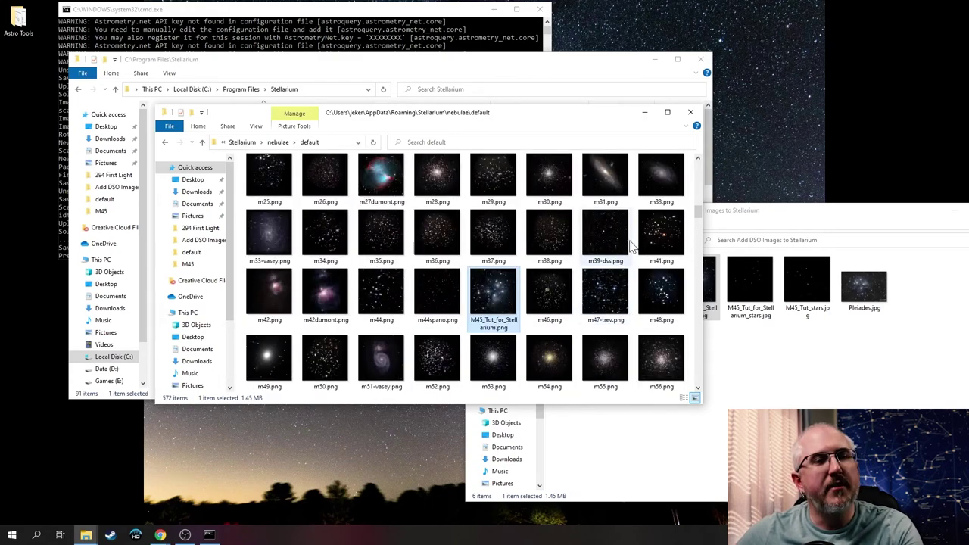
scroll(633, 243, down, 20)
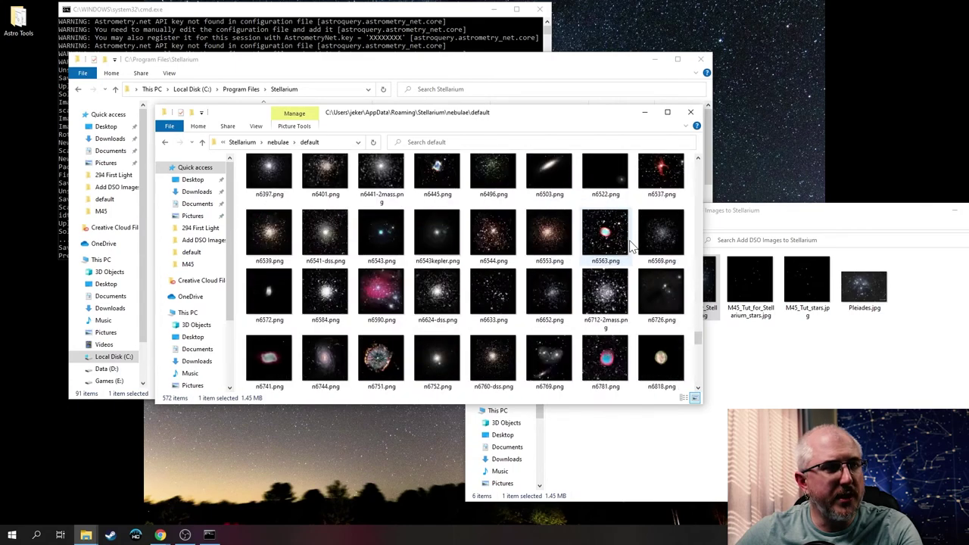
scroll(633, 243, down, 15)
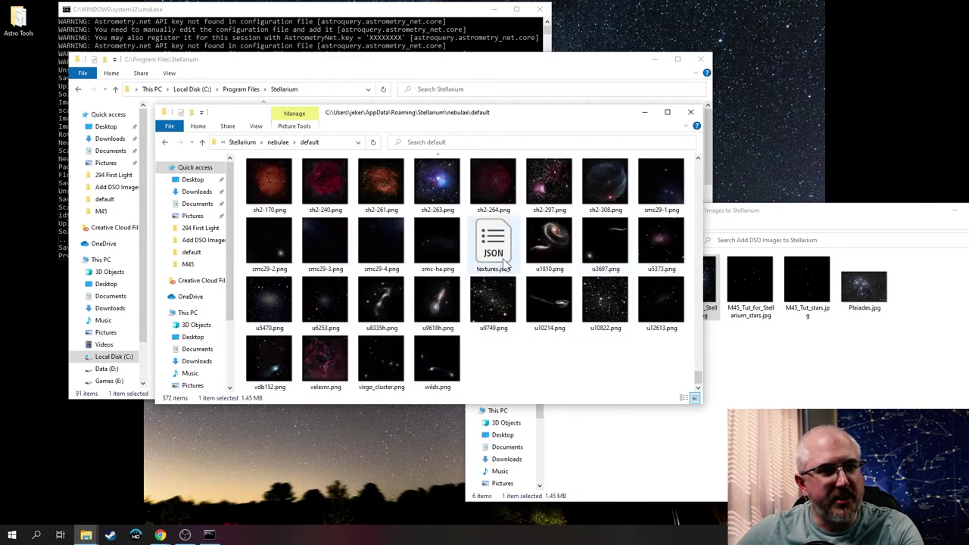
right_click(503, 261)
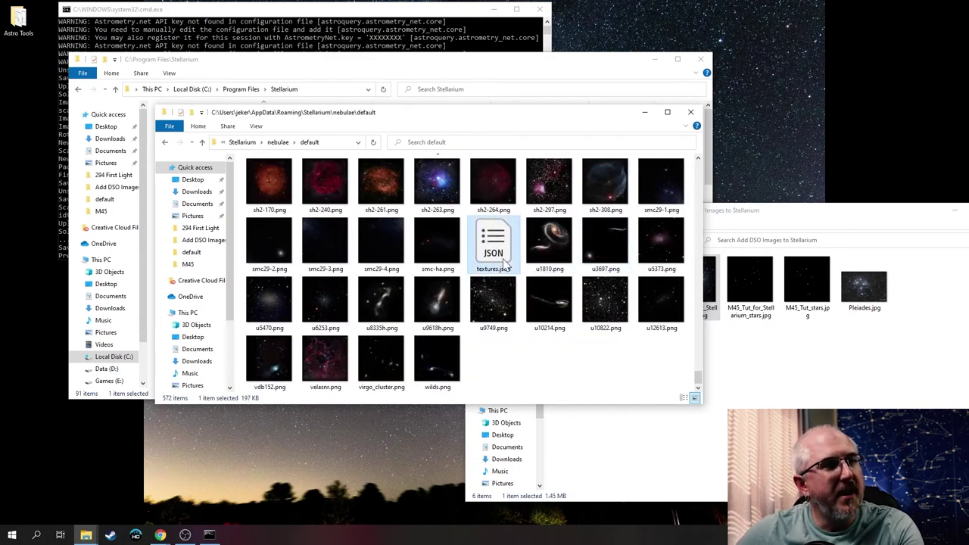
click(539, 302)
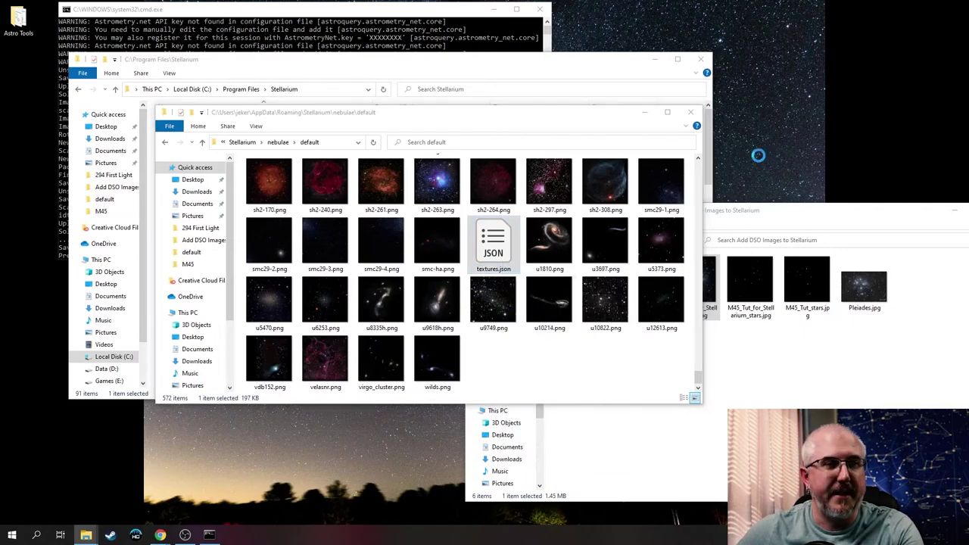
Step: Open M45_Tut_for_Stellarium.json from the Add DSO Images folder in Notepad++
mouse_move(85, 534)
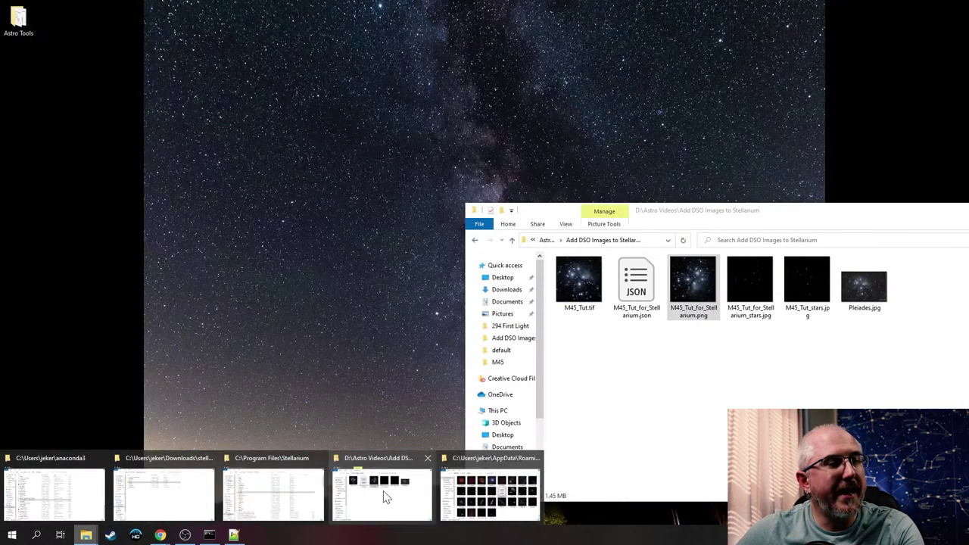
click(383, 497)
click(638, 282)
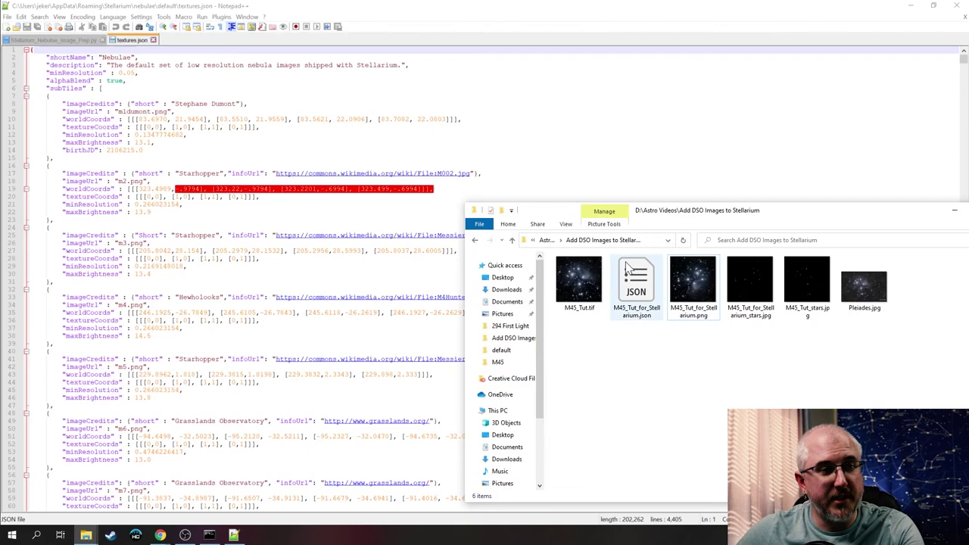
right_click(638, 281)
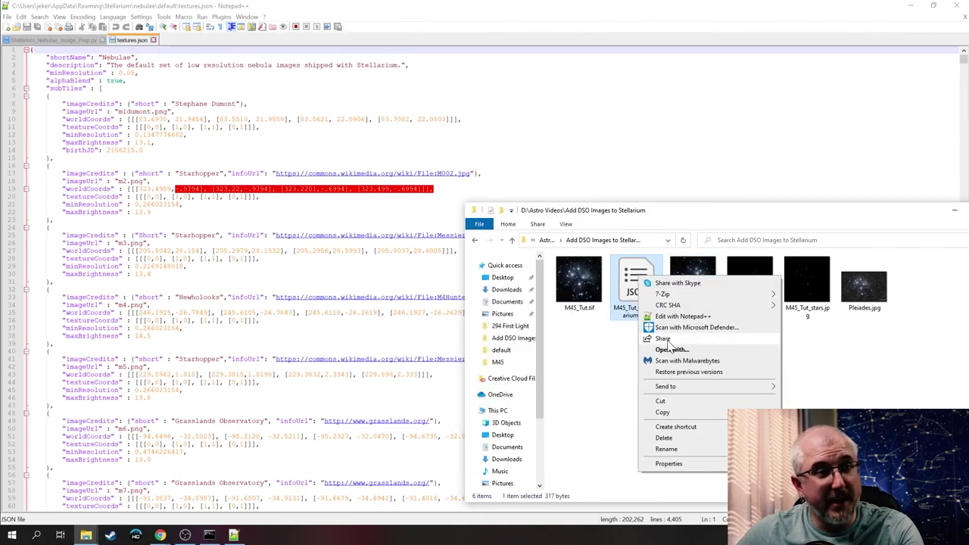
click(678, 316)
Step: Change the credit from Mine to Astro Escape, set infoUrl to astroescape.com, and select the whole entry
click(30, 112)
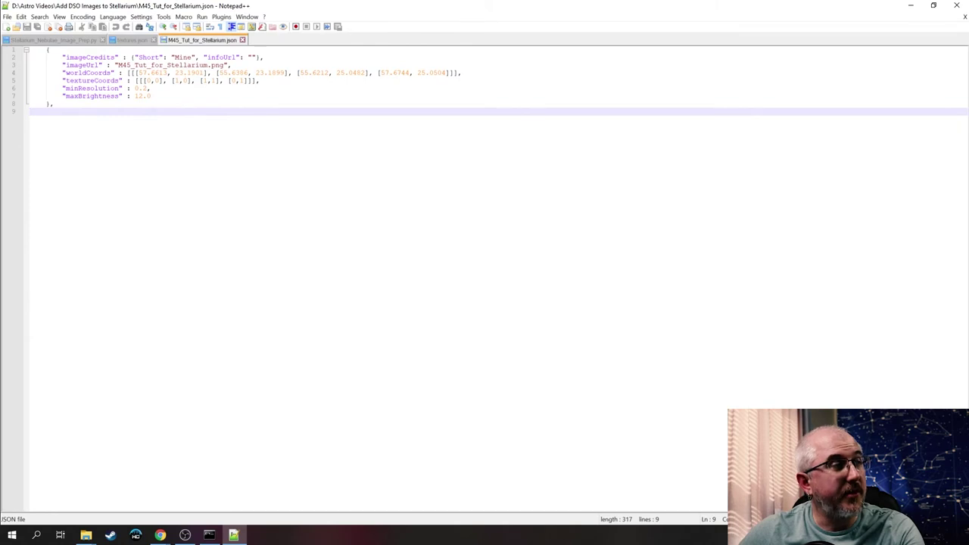
drag(54, 103, 30, 111)
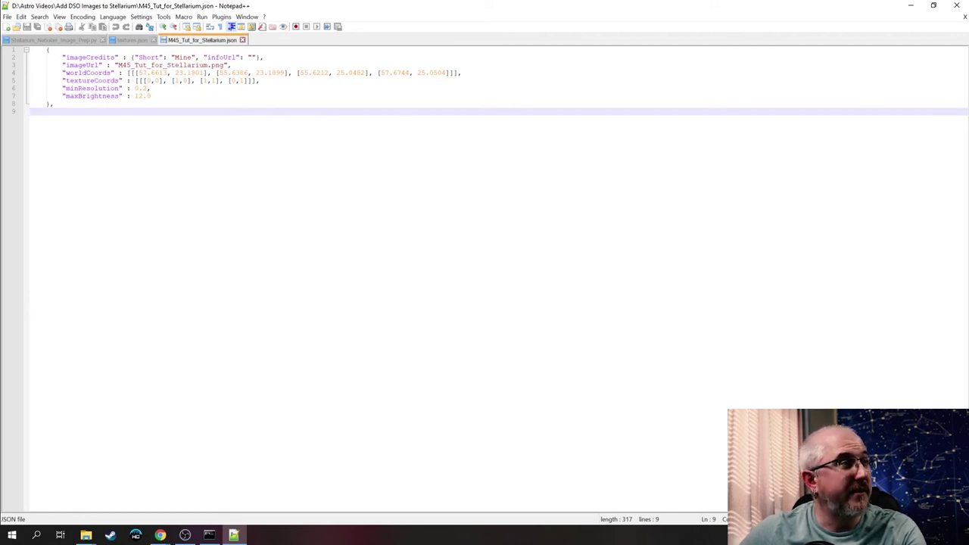
click(186, 57)
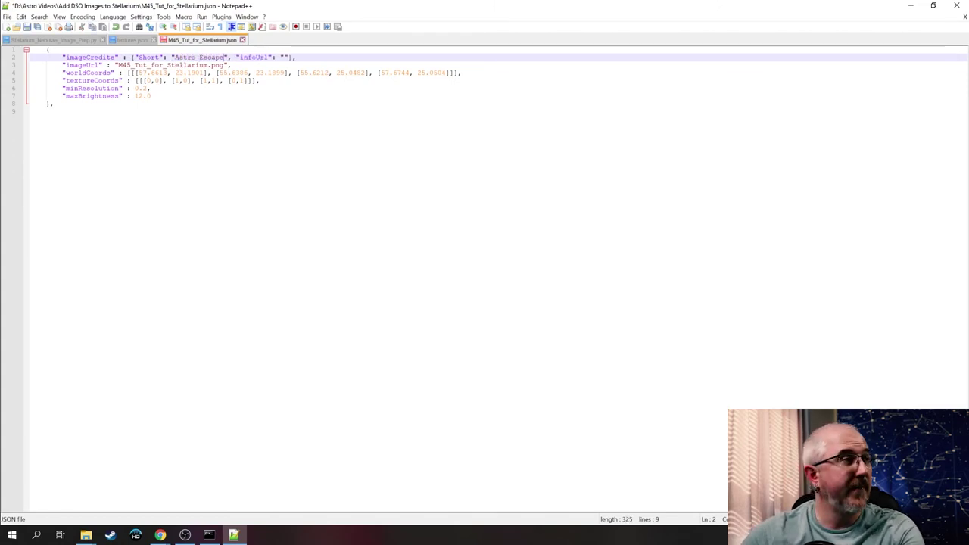
click(49, 50)
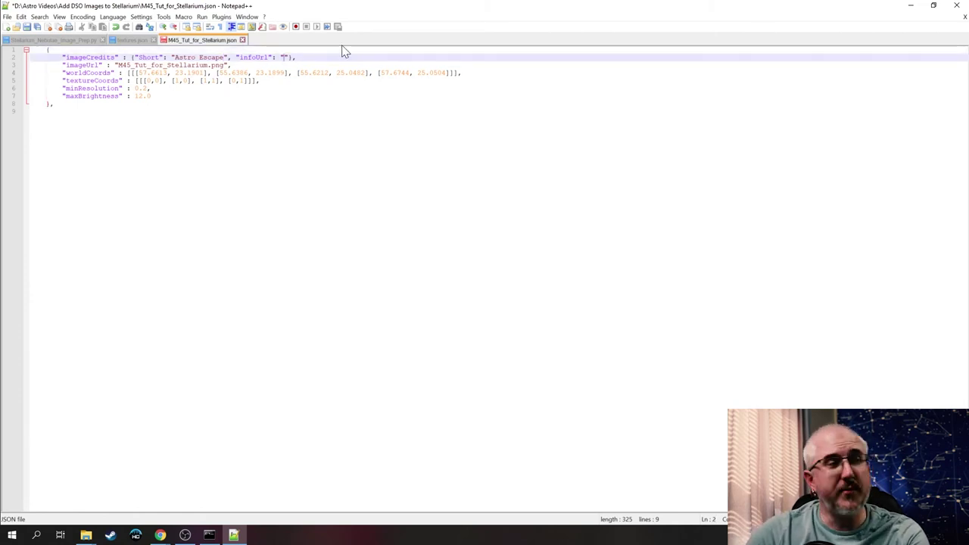
text(astroesca)
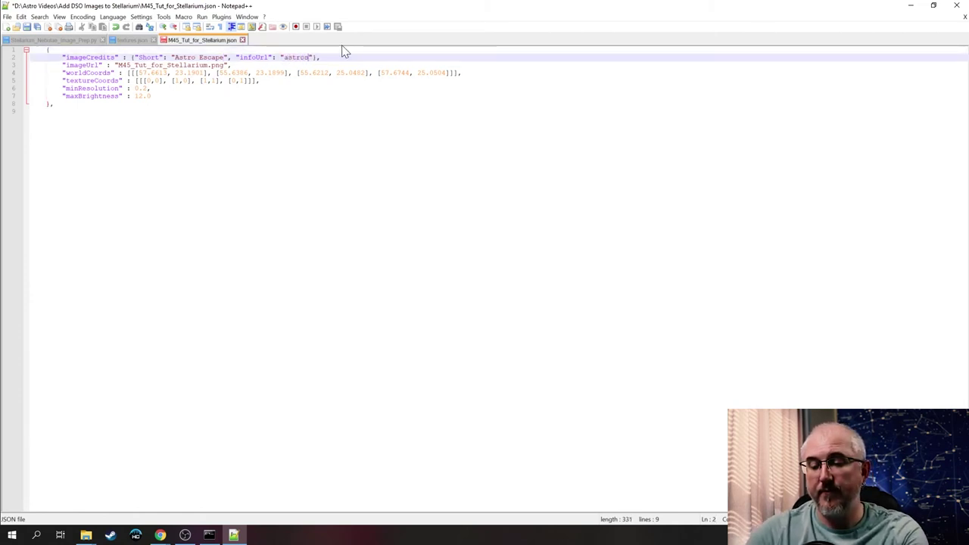
text(pe.com)
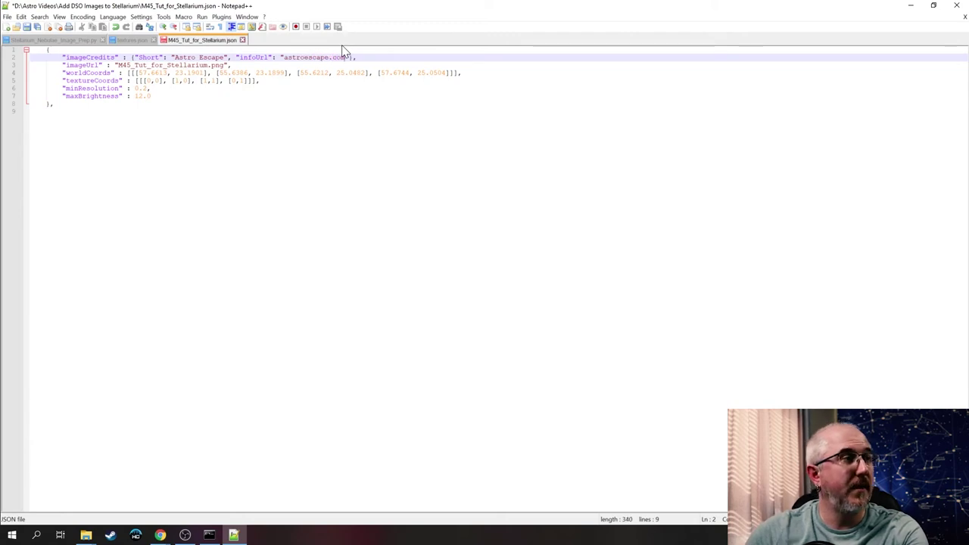
key(Down)
key(Down)
key(Down)
key(Down)
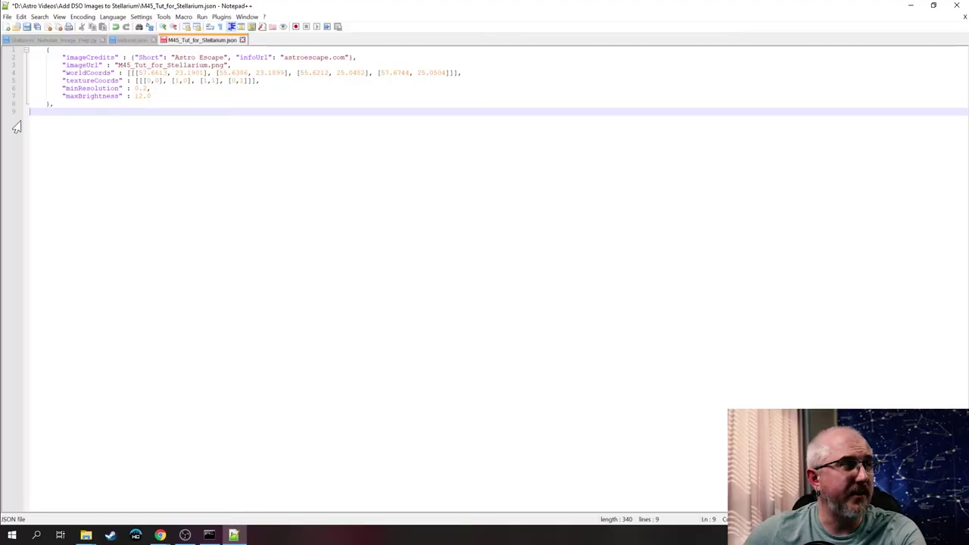
key(shift+Up)
key(shift+Up)
key(shift+Up)
key(shift+Up)
key(shift+Up)
key(shift+Up)
key(shift+Up)
key(shift+Up)
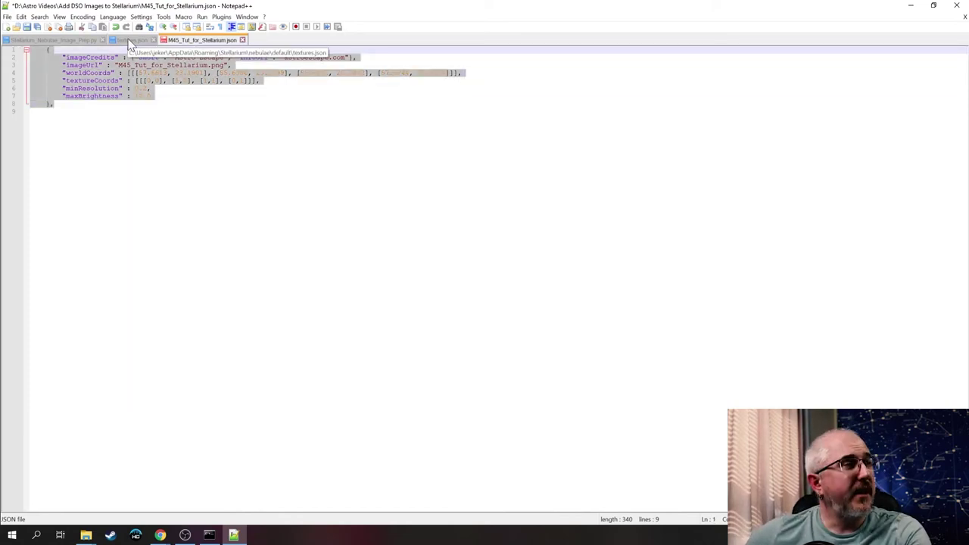
click(130, 40)
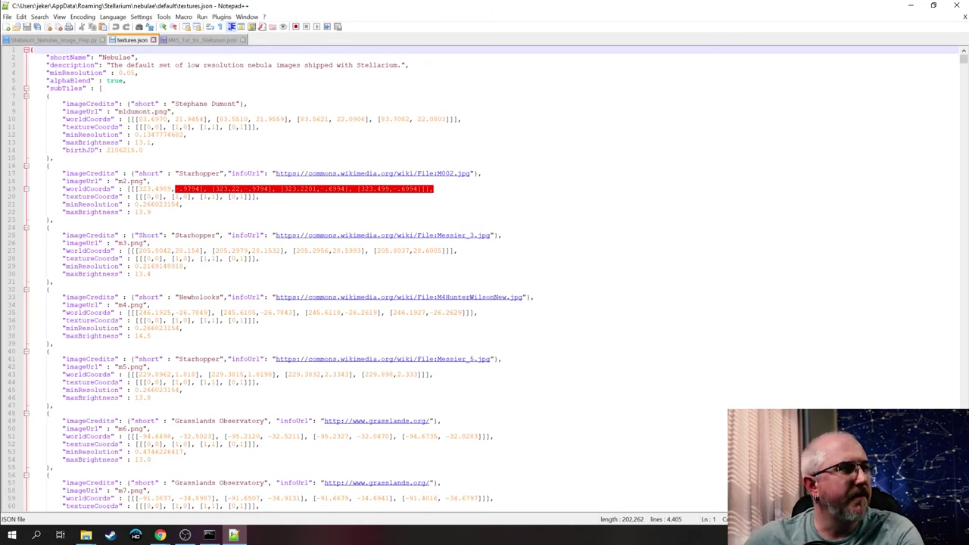
Step: Search textures.json for m45 (no match), then for ple to reach pleiades.png near line 338
scroll(484, 280, down, 20)
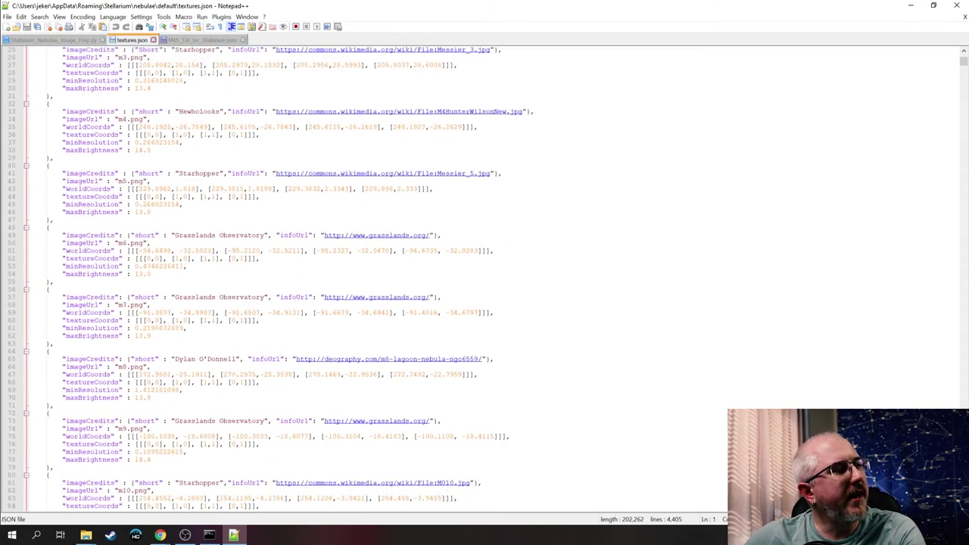
scroll(484, 280, down, 7)
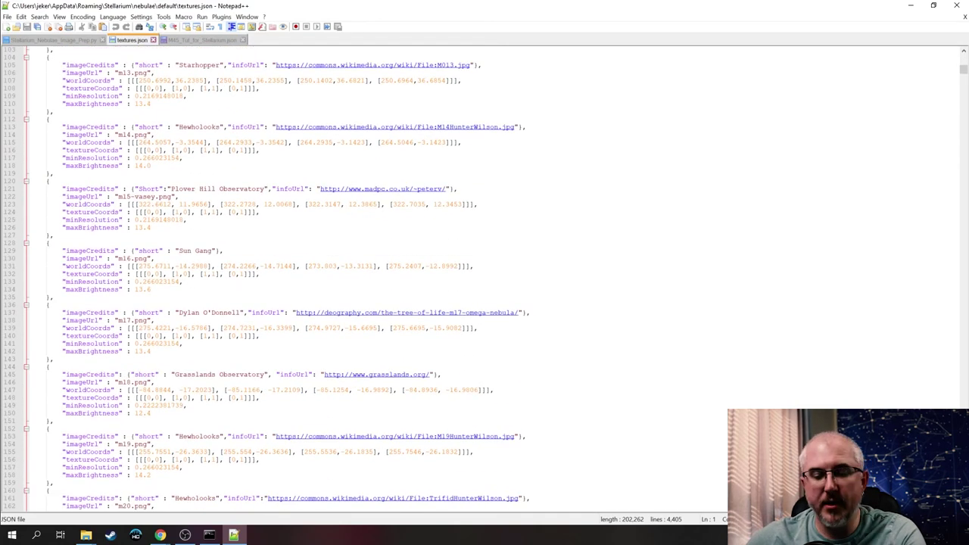
key(ctrl+f)
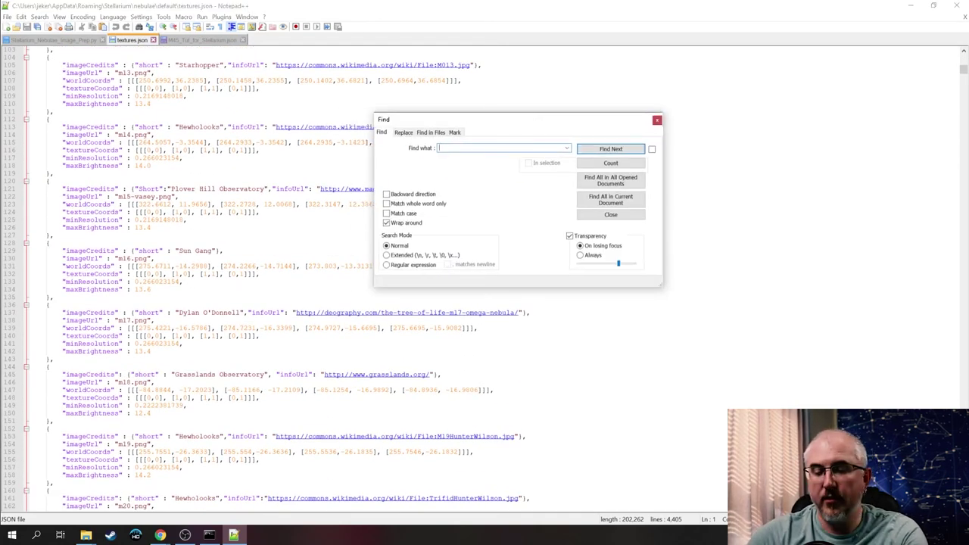
text(m4)
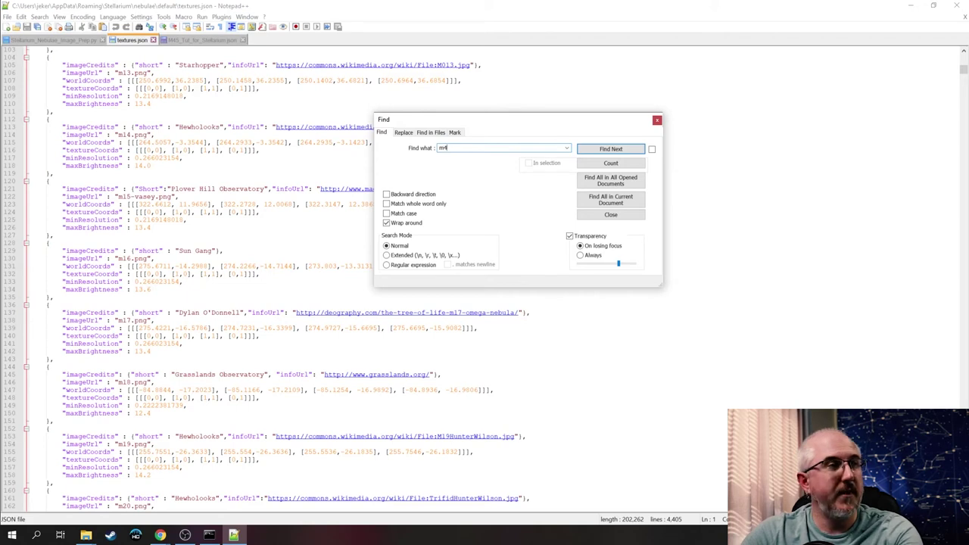
text(5)
click(617, 152)
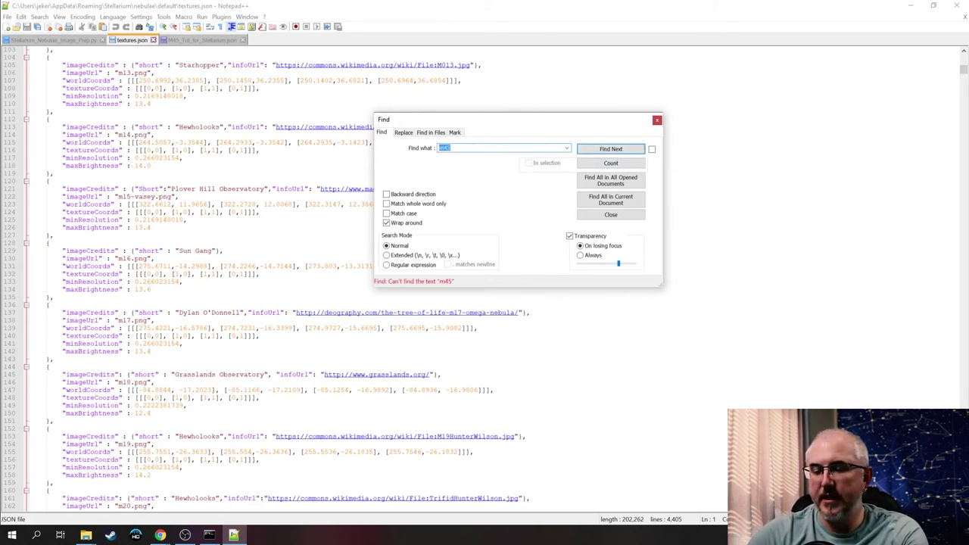
text(pl)
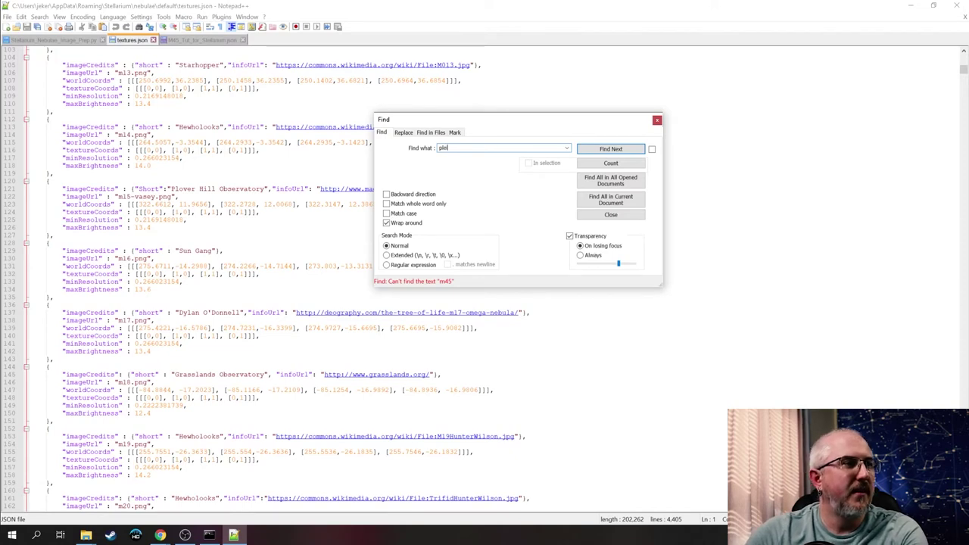
text(e)
key(Return)
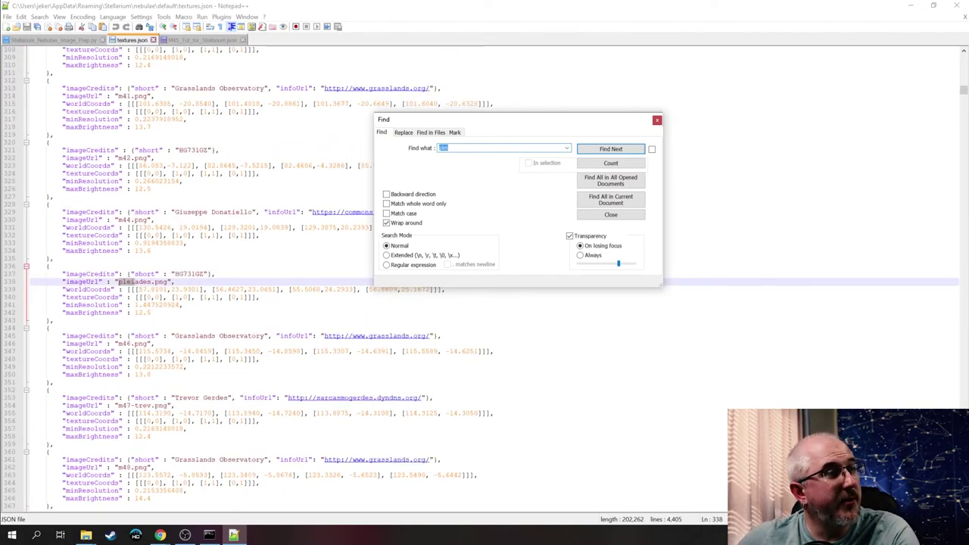
click(656, 120)
scroll(484, 280, up, 10)
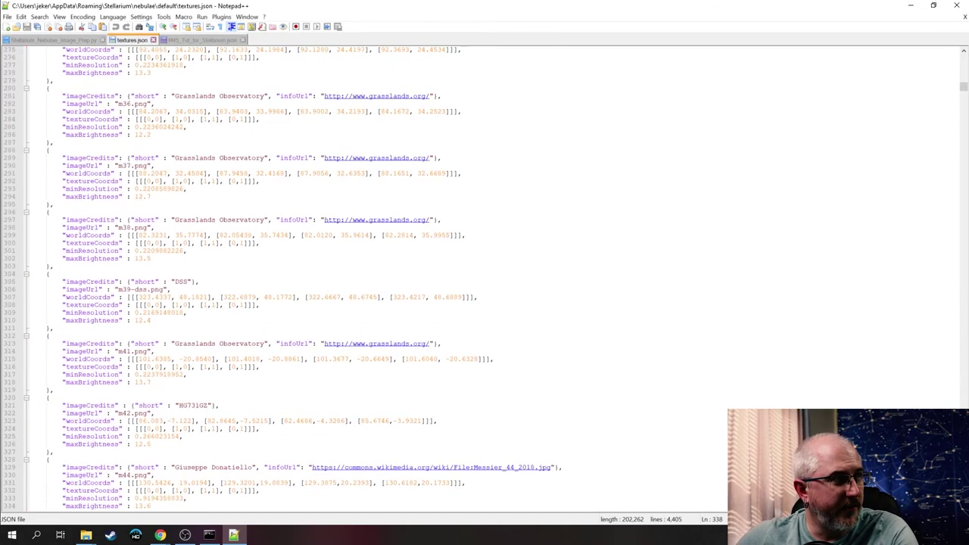
scroll(484, 280, down, 7)
scroll(484, 280, down, 7)
scroll(484, 280, down, 11)
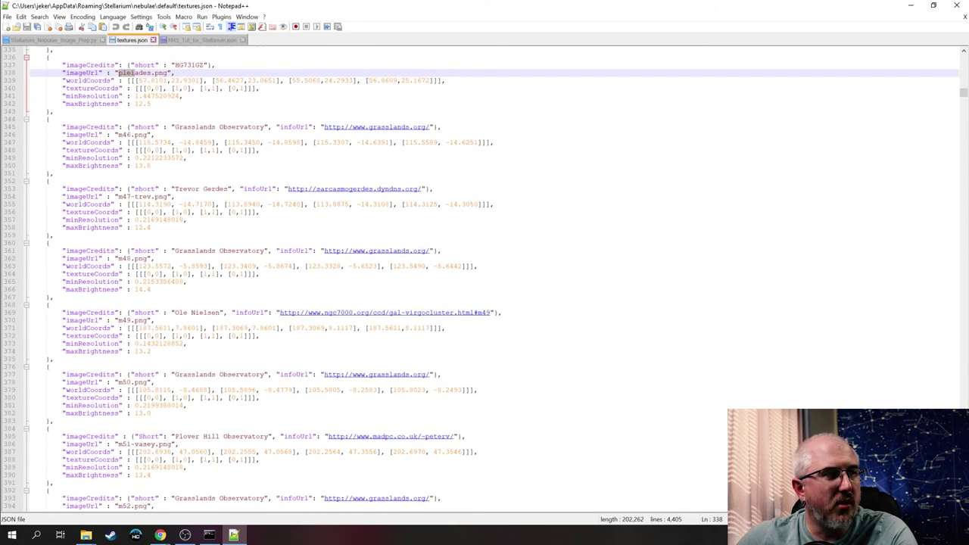
scroll(484, 280, down, 1)
scroll(484, 280, up, 15)
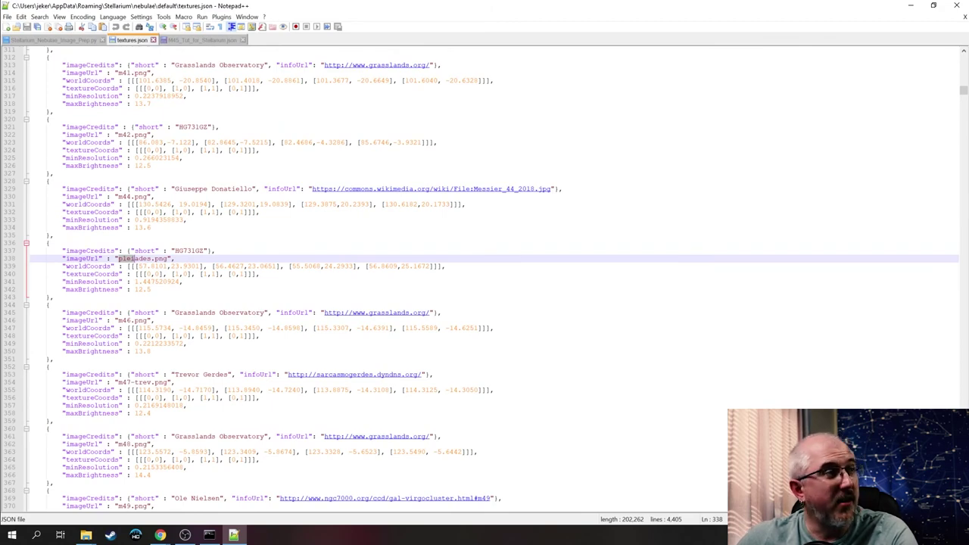
scroll(484, 280, down, 20)
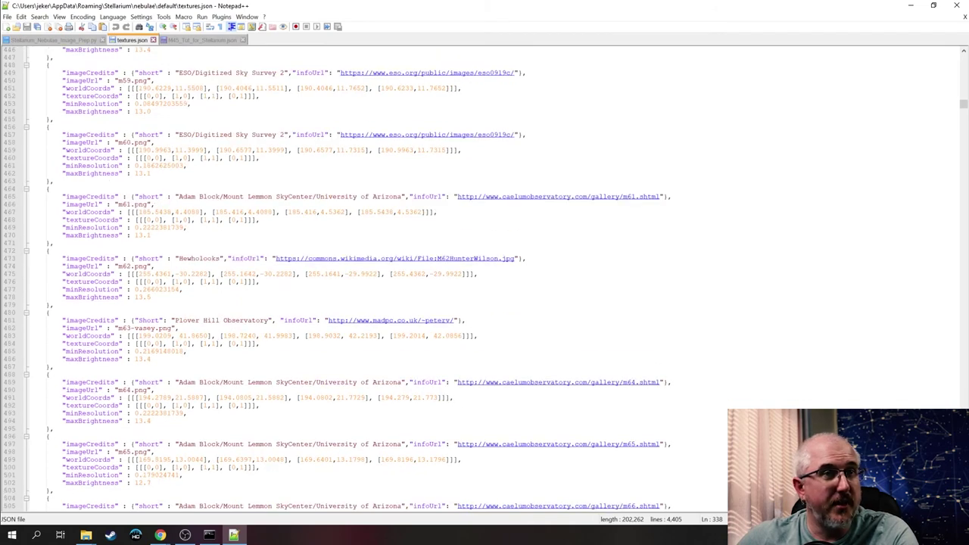
drag(963, 108, 963, 149)
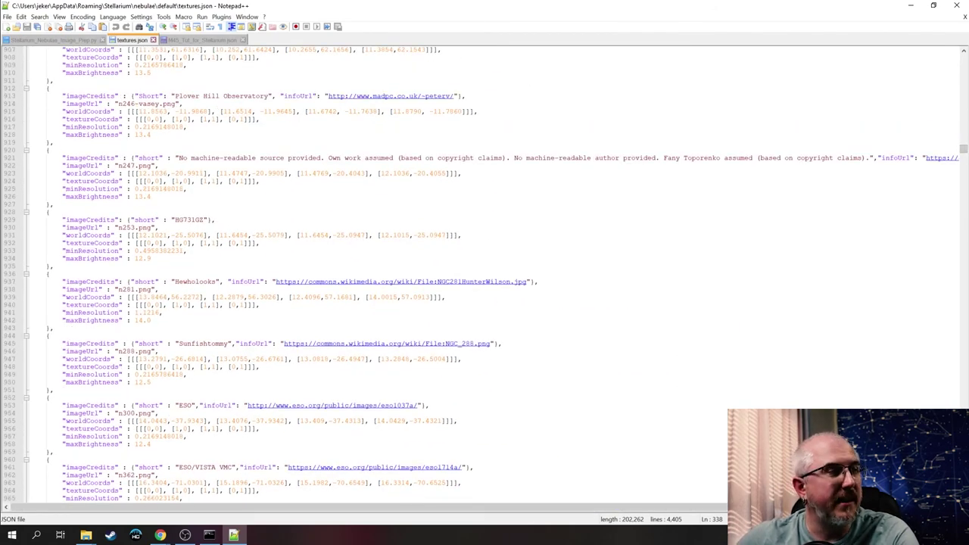
drag(963, 152, 963, 424)
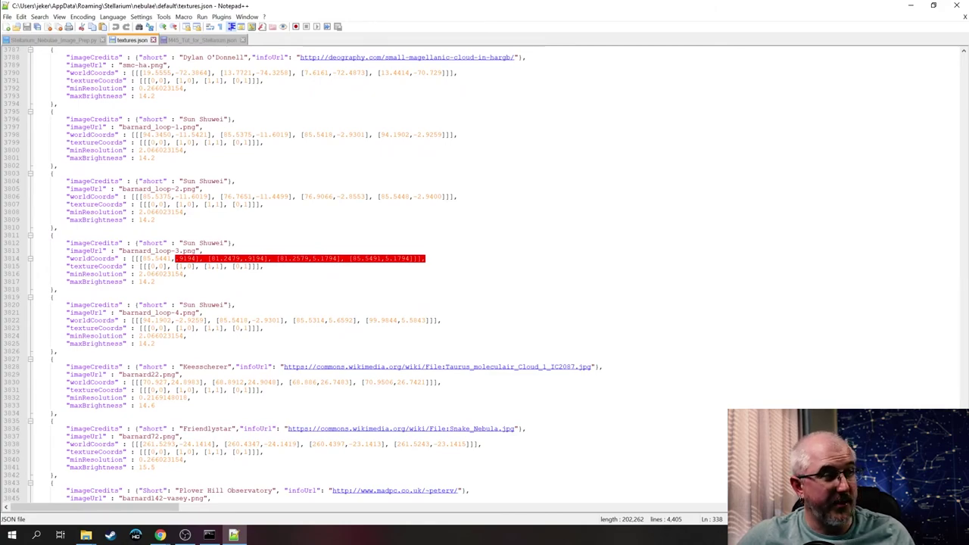
drag(964, 424, 964, 89)
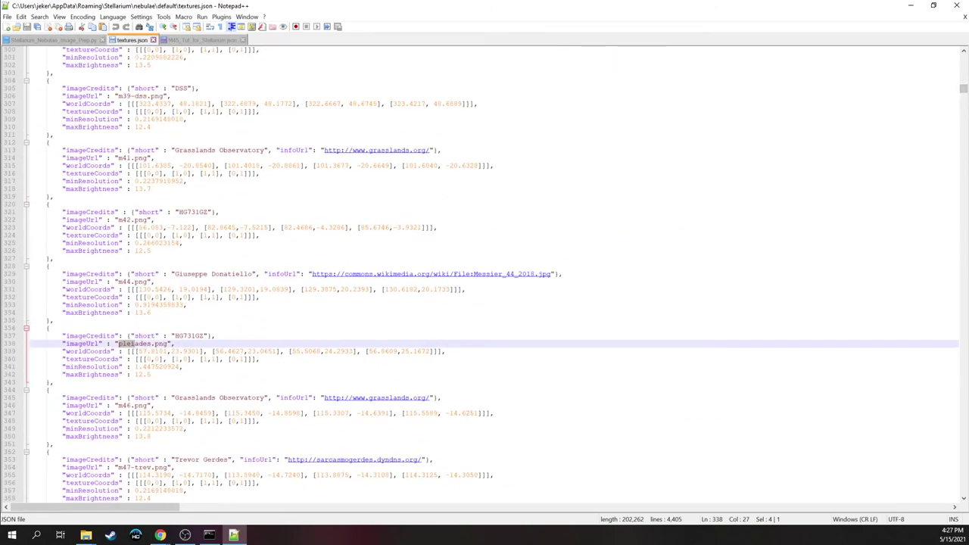
Step: Replace the HG731GZ pleiades.png block (lines 336–343) with the pasted M45 entry and save textures.json
drag(55, 382, 47, 327)
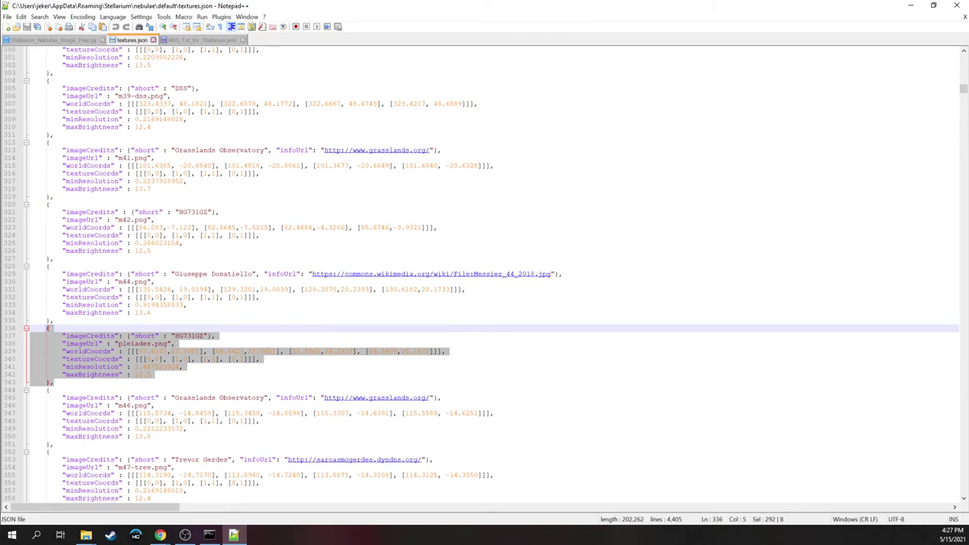
key(ctrl+v)
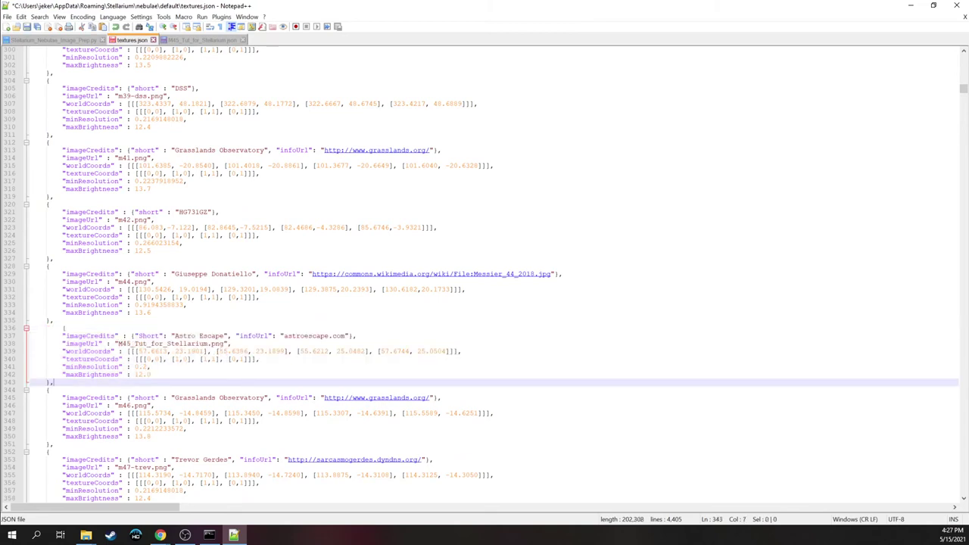
click(27, 27)
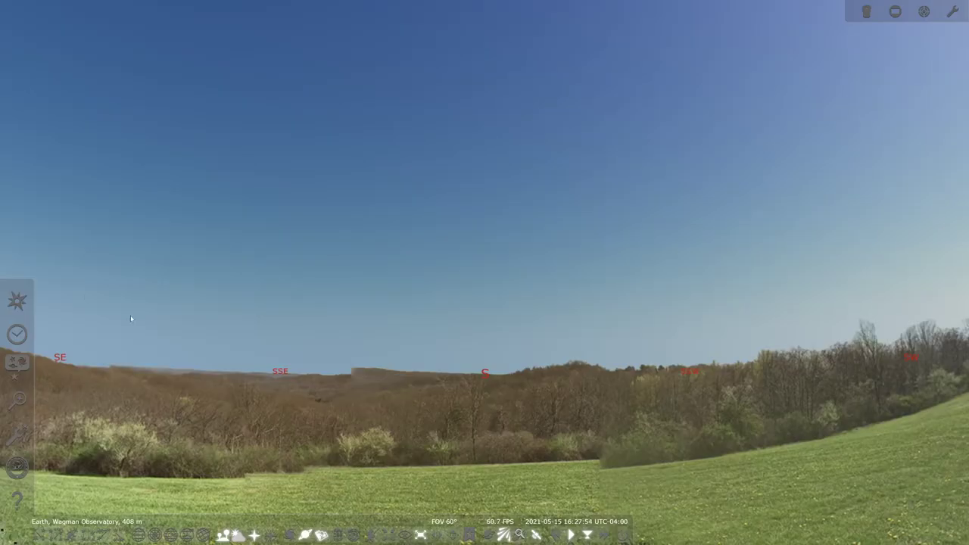
click(16, 334)
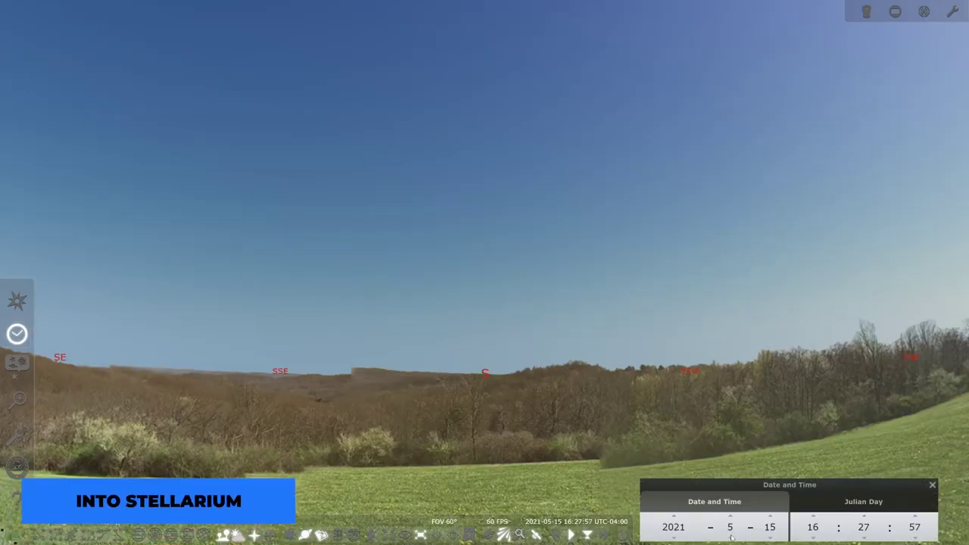
scroll(730, 534, down, 6)
scroll(730, 534, down, 1)
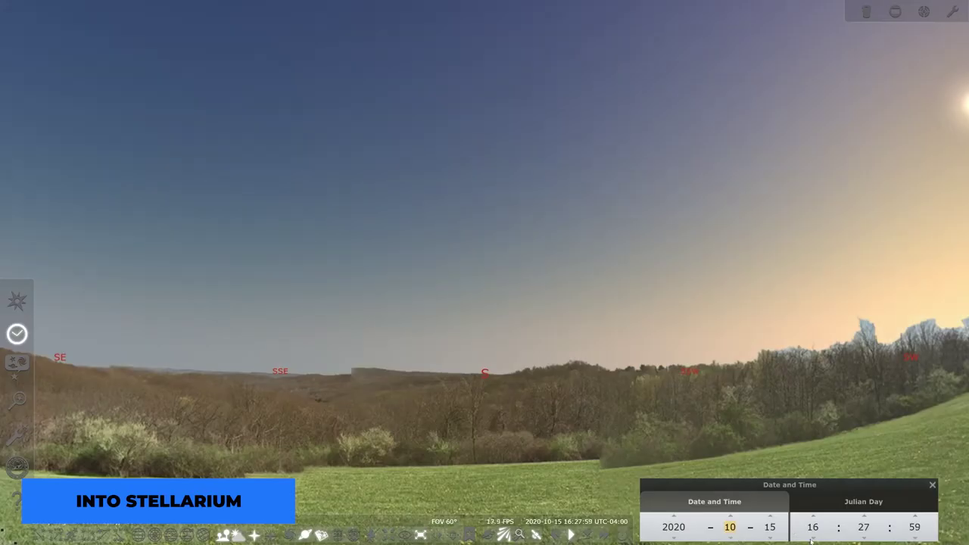
scroll(813, 517, up, 7)
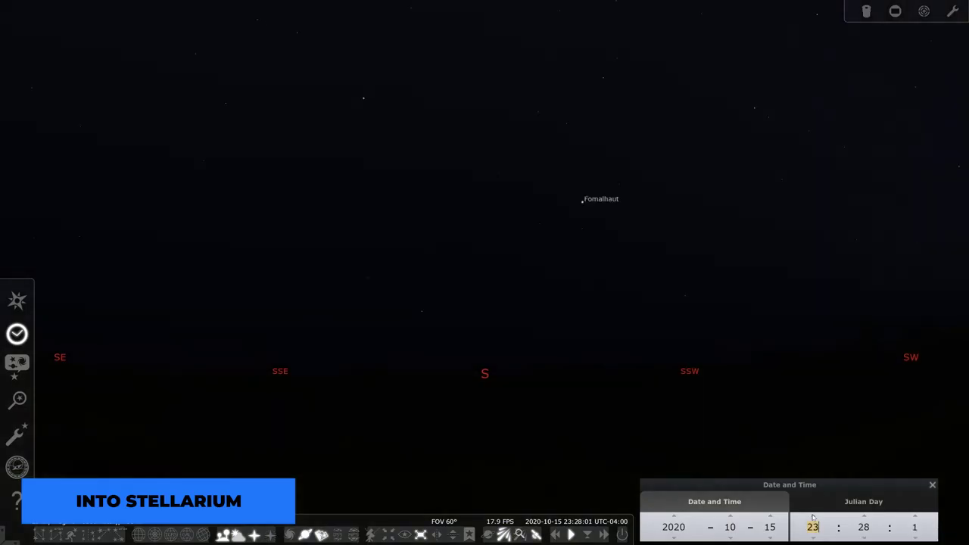
scroll(813, 517, up, 1)
Step: Pan and zoom onto the Pleiades near Aldebaran to see the new image, then quit Stellarium
drag(608, 264, 567, 460)
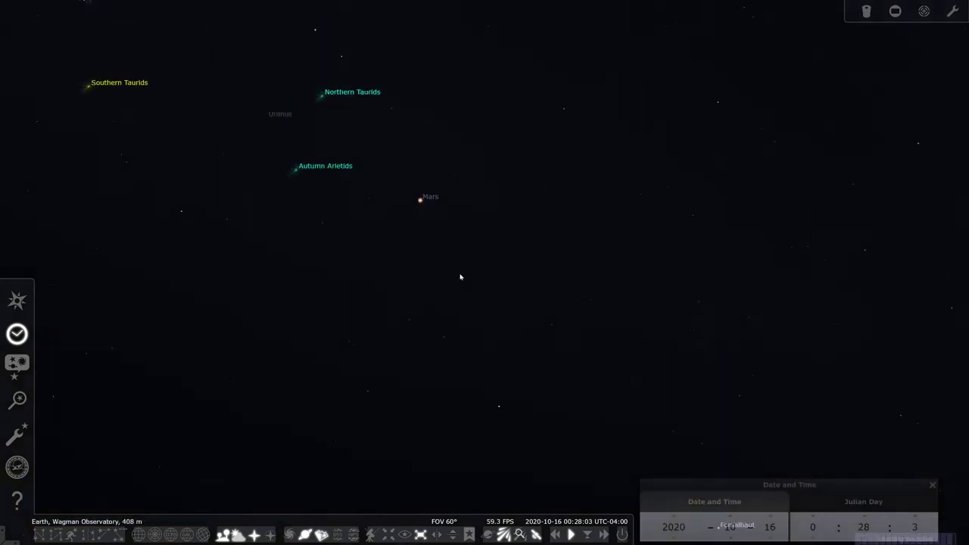
drag(449, 175, 461, 318)
scroll(409, 180, up, 3)
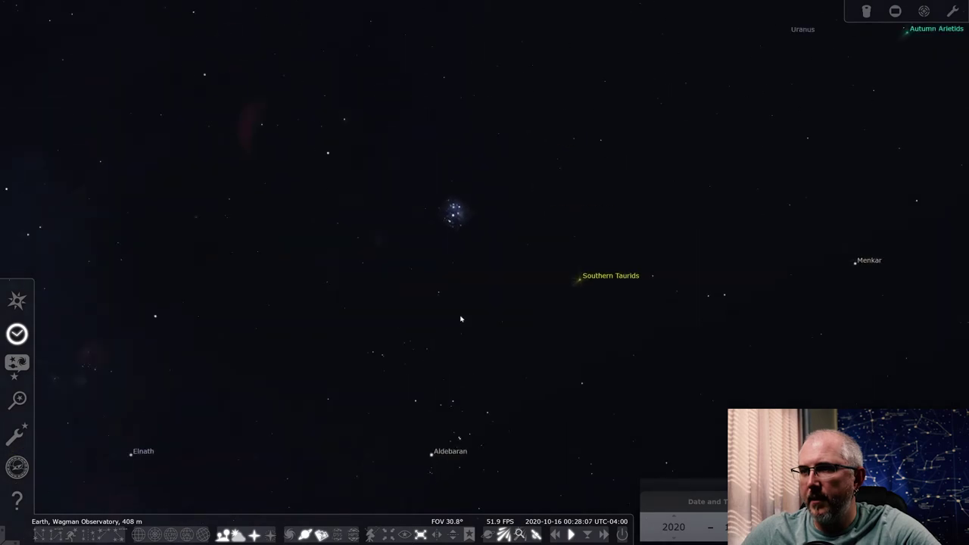
scroll(454, 273, up, 3)
scroll(446, 232, up, 5)
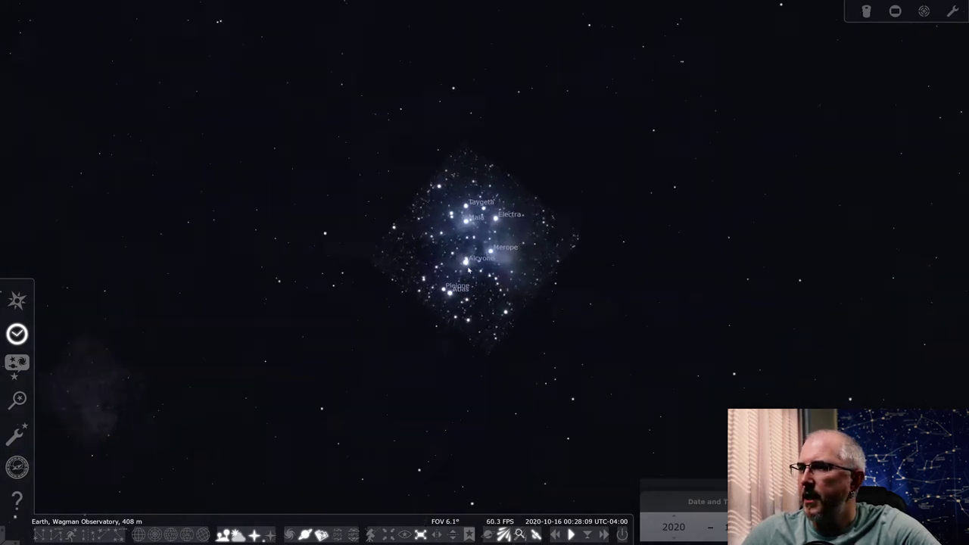
scroll(467, 269, up, 3)
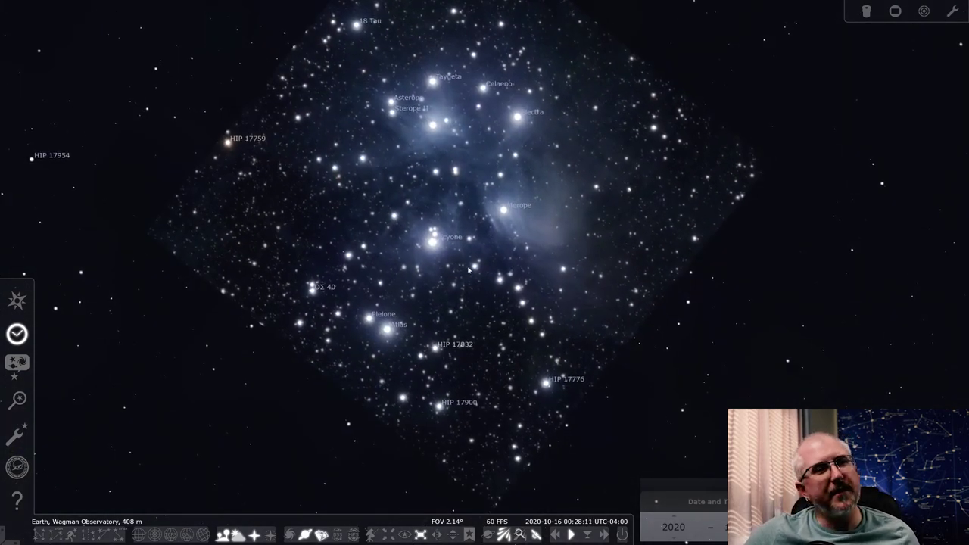
scroll(467, 269, down, 4)
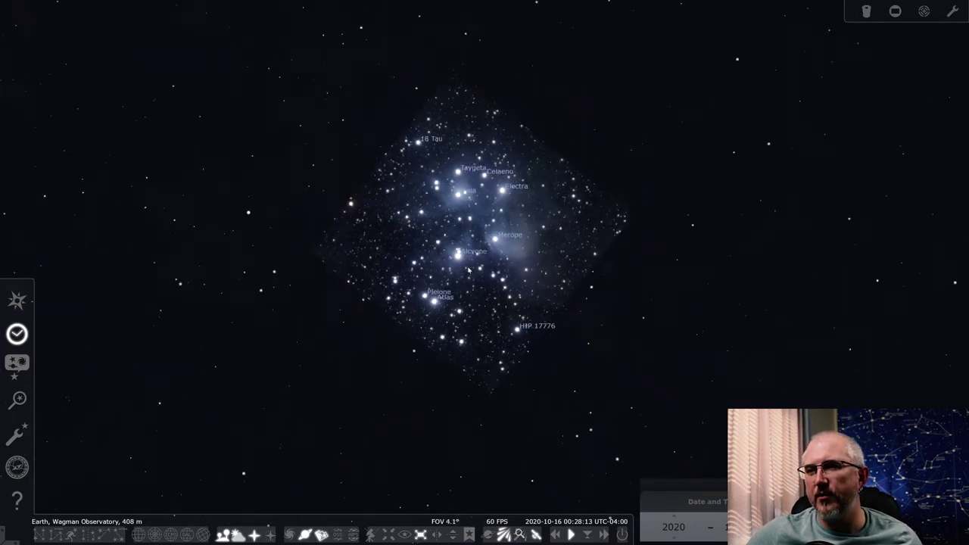
scroll(470, 268, down, 3)
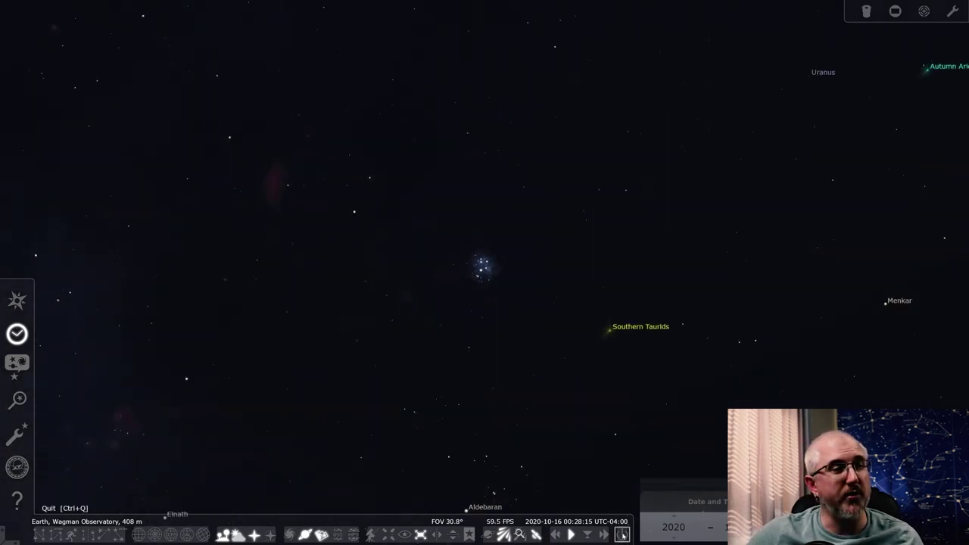
click(621, 534)
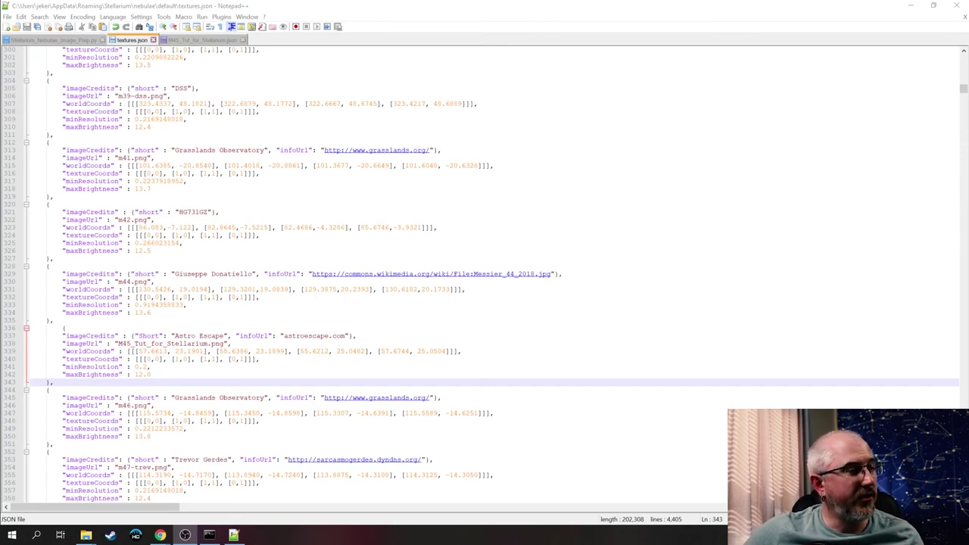
Step: Replace the M45 entry's maxBrightness value 12.0 with 30 in textures.json
key(Left)
key(shift+Left)
key(shift+Left)
key(shift+Left)
key(shift+Left)
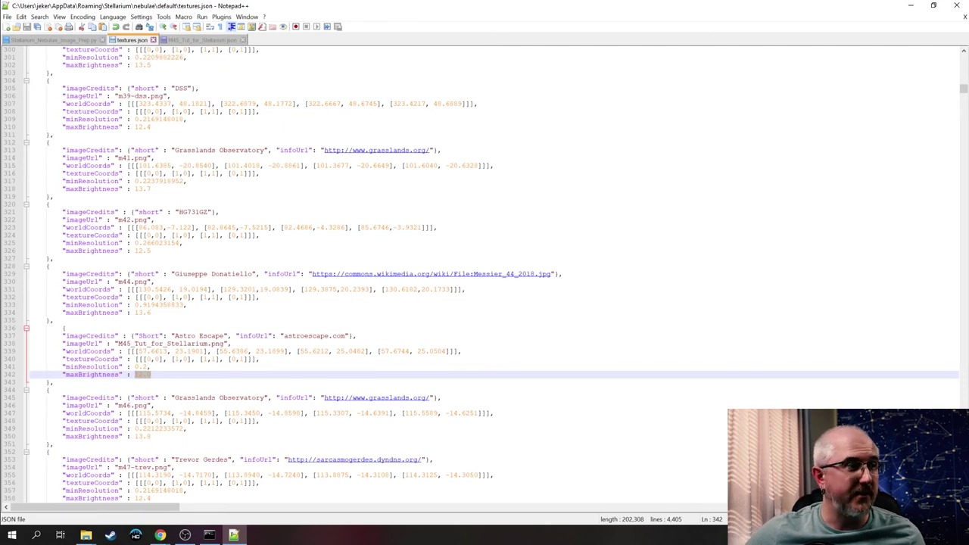
text(12.0)
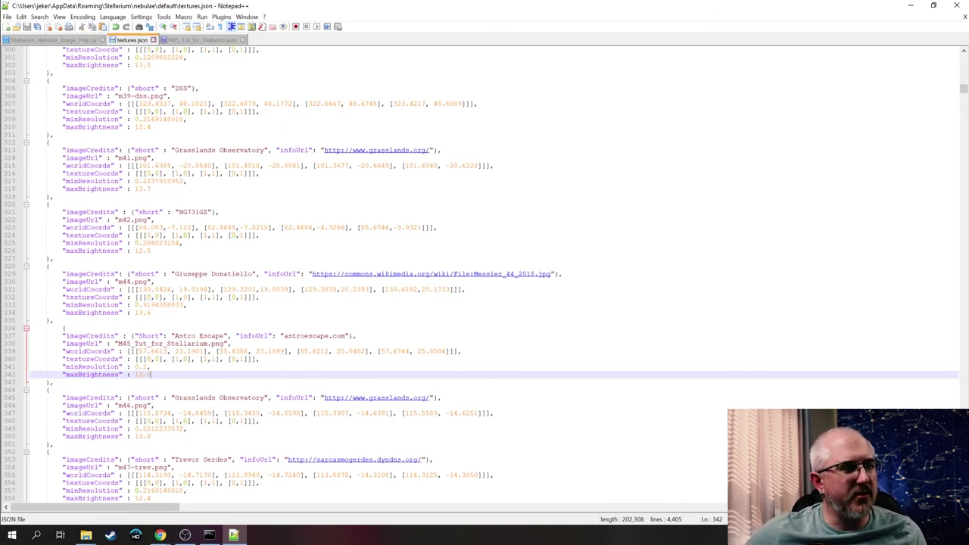
key(shift+Left)
key(shift+Left)
key(shift+Left)
key(shift+Left)
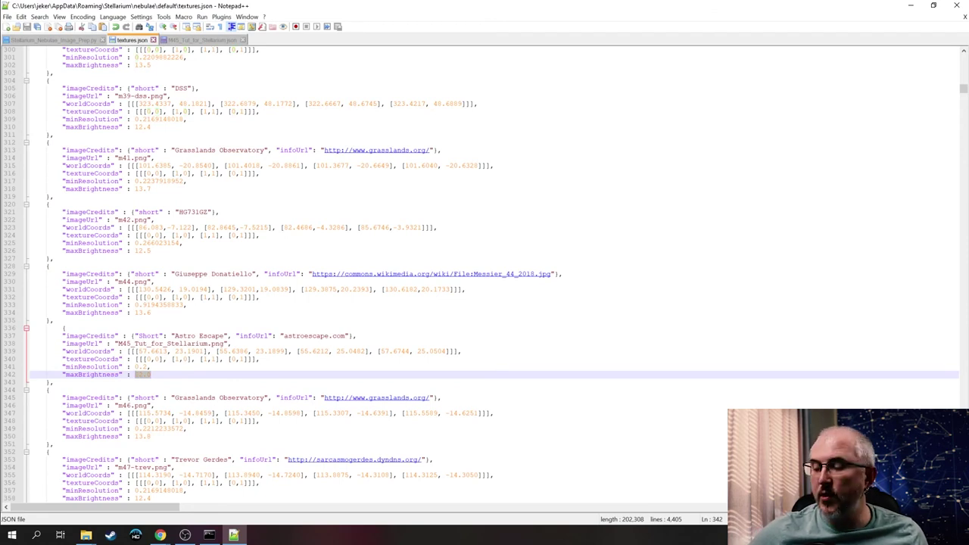
text(30)
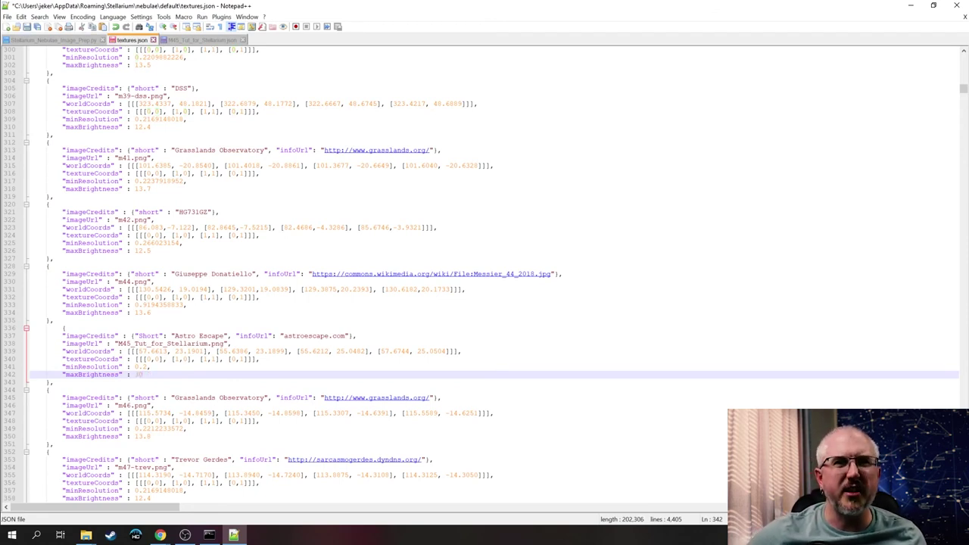
click(48, 389)
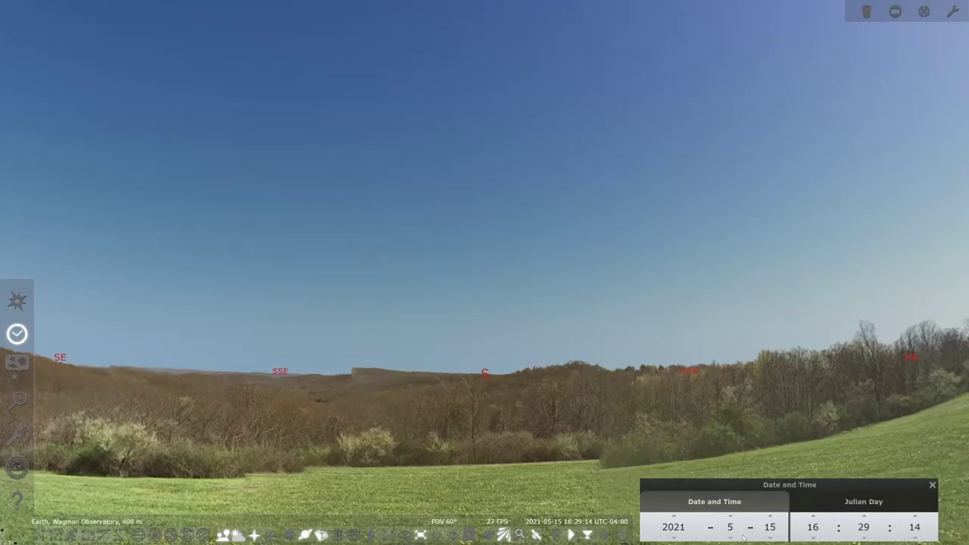
scroll(729, 527, down, 5)
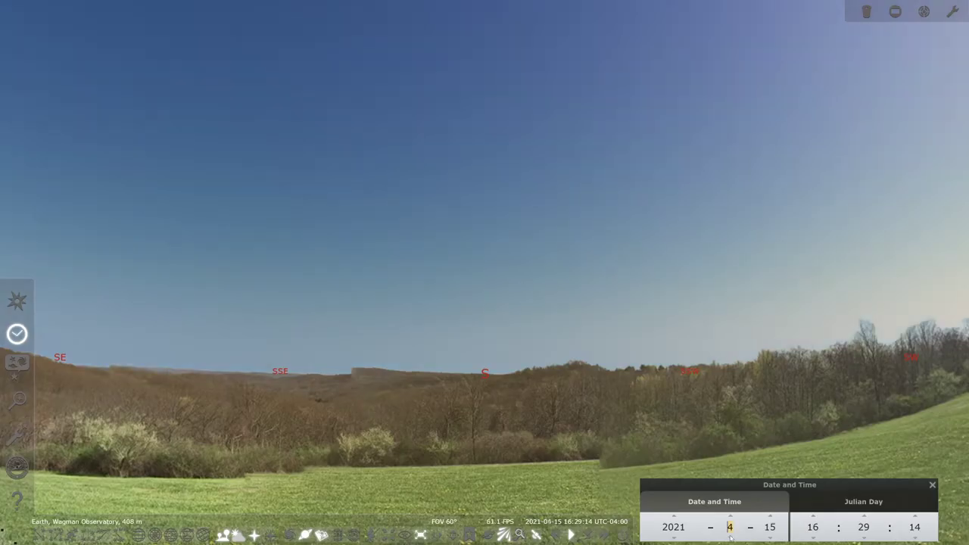
scroll(730, 530, down, 2)
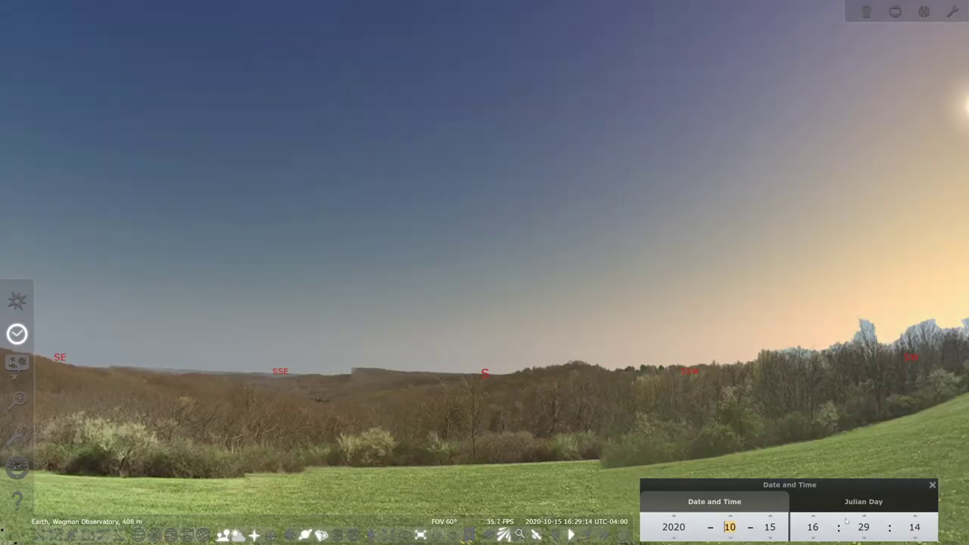
scroll(817, 517, up, 1)
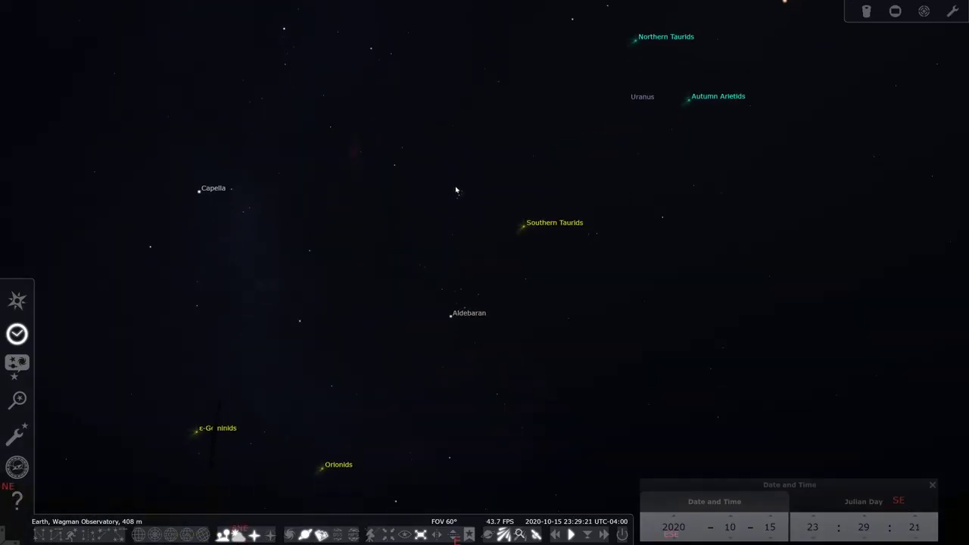
scroll(469, 182, up, 3)
drag(469, 181, 407, 215)
scroll(465, 219, up, 5)
scroll(407, 215, up, 6)
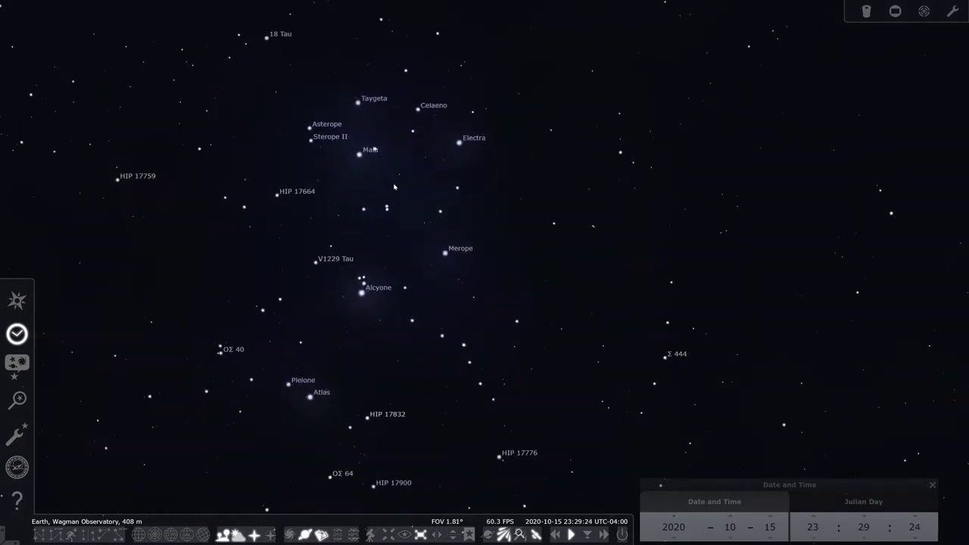
scroll(394, 187, down, 5)
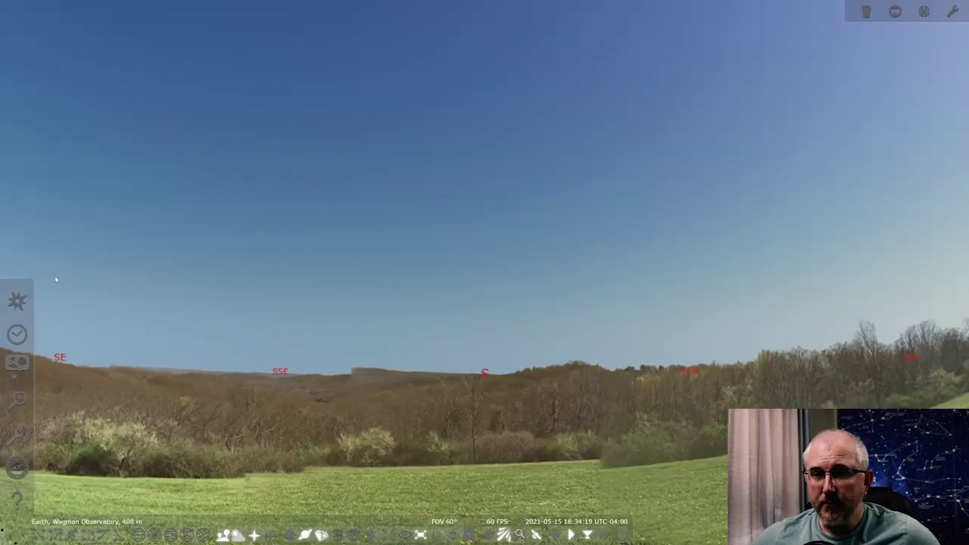
Step: Set the date and time back to the night of 16 October 2020, 00:34
click(18, 334)
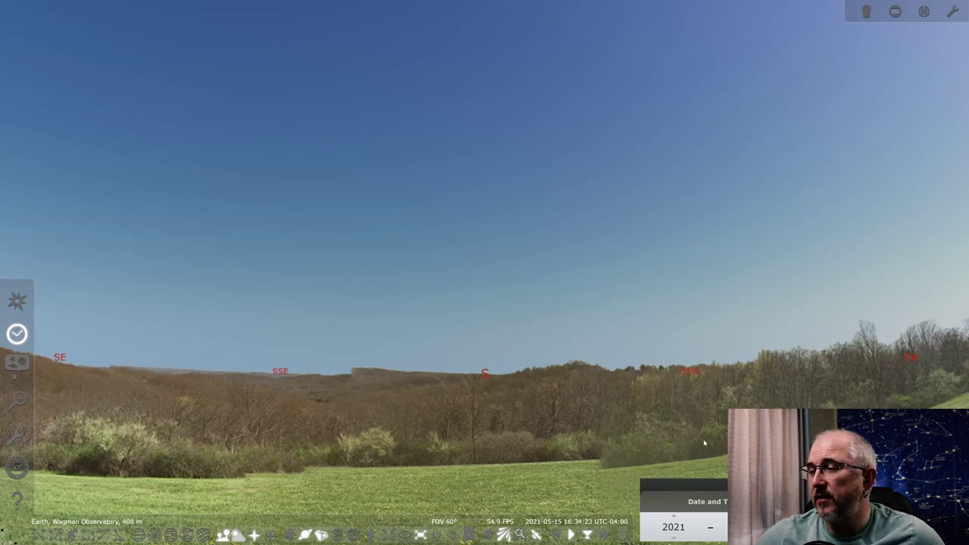
scroll(738, 526, down, 7)
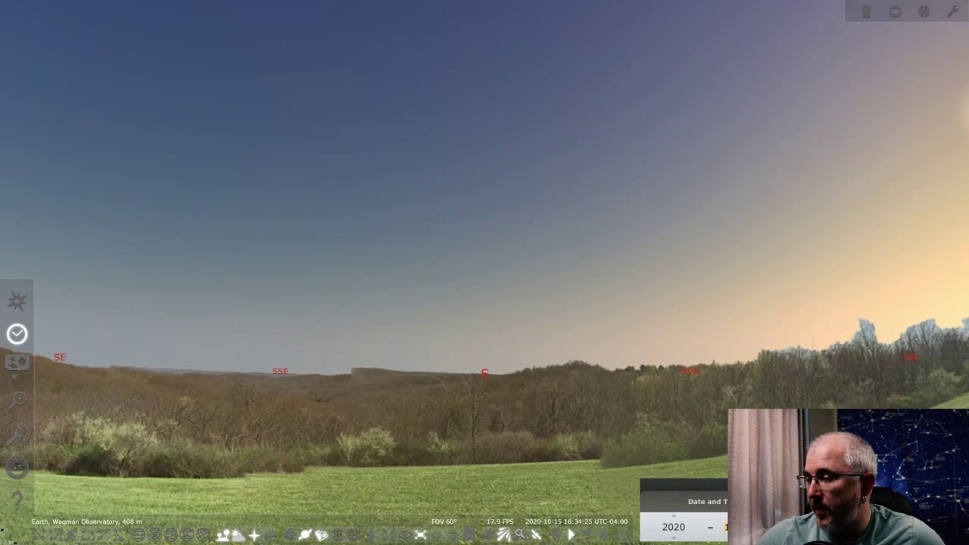
scroll(825, 526, up, 8)
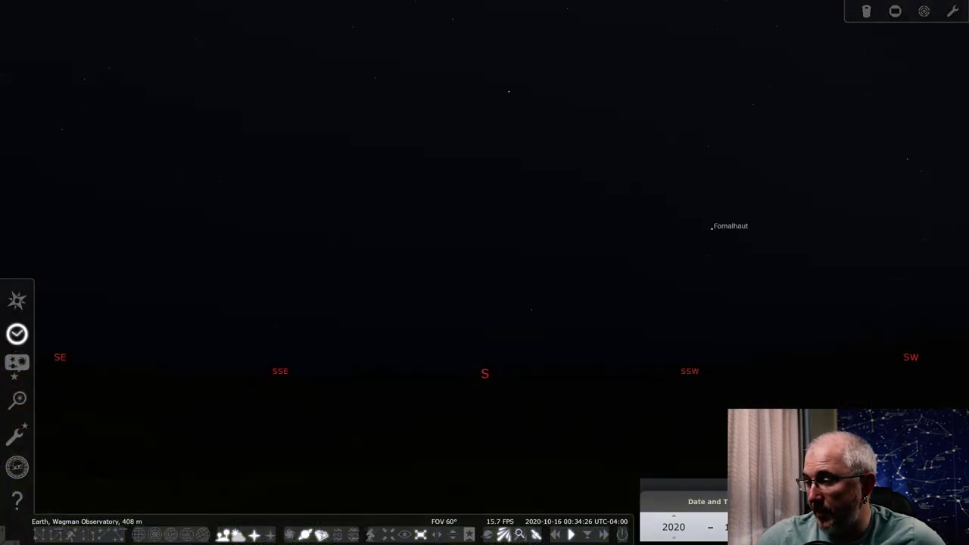
Step: Bring Aldebaran into view and zoom into the custom Pleiades image in Taurus
drag(568, 391, 501, 193)
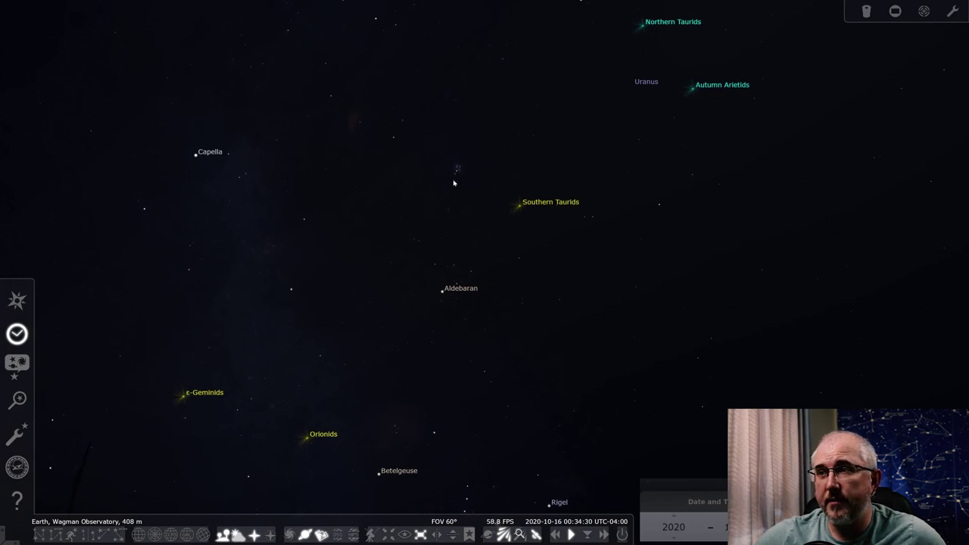
scroll(454, 184, down, 5)
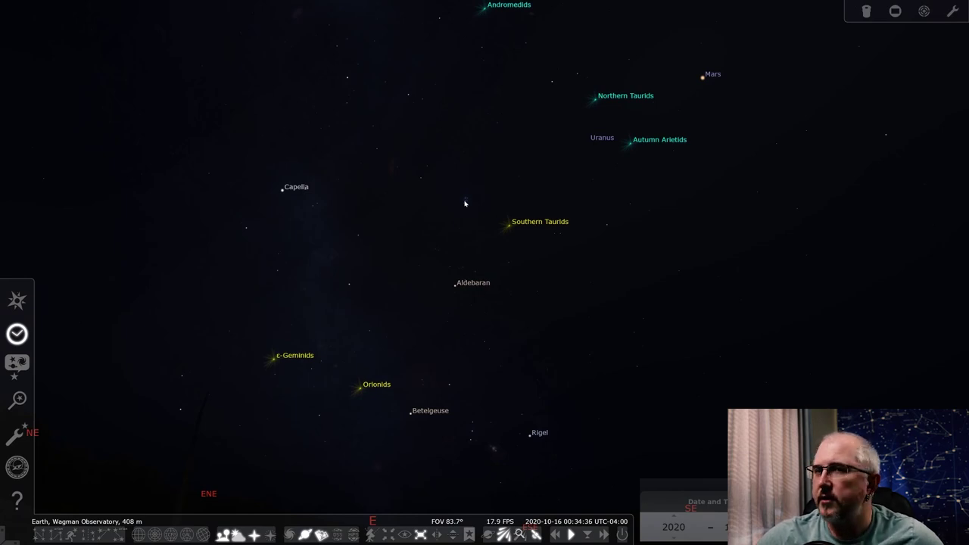
scroll(464, 202, up, 5)
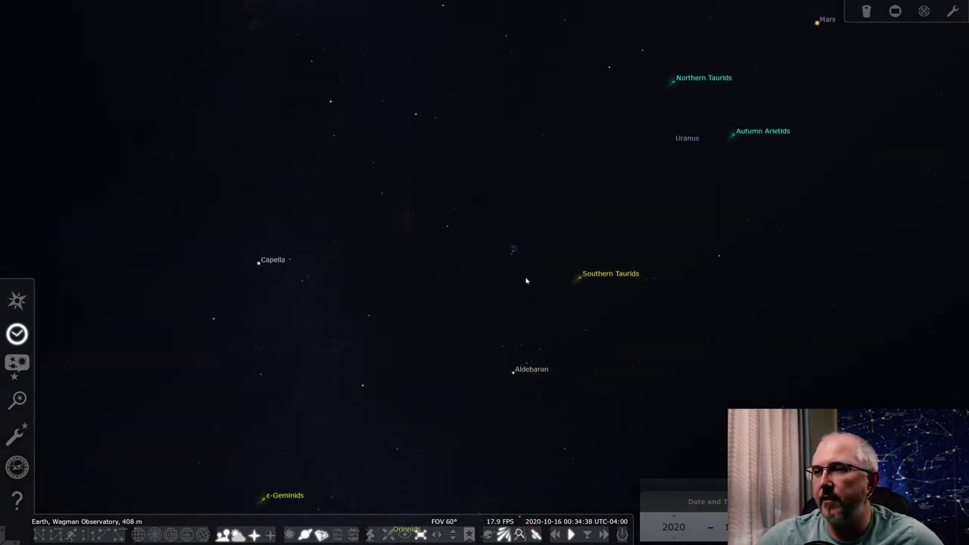
scroll(461, 214, up, 5)
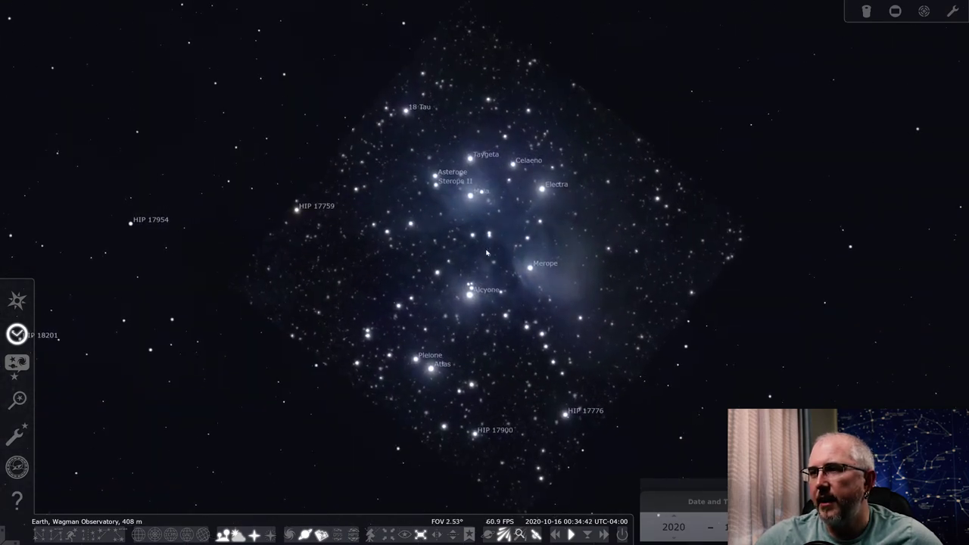
scroll(486, 252, up, 2)
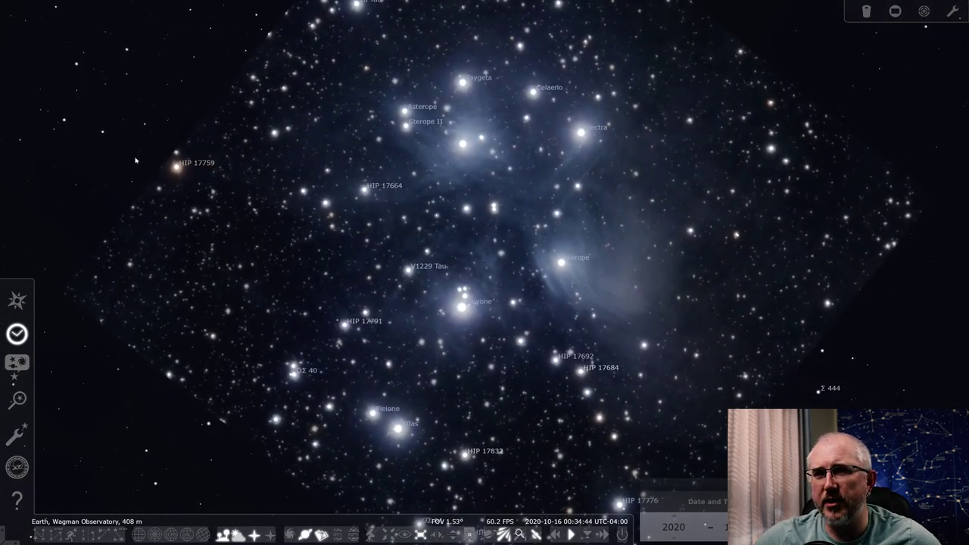
scroll(487, 252, down, 2)
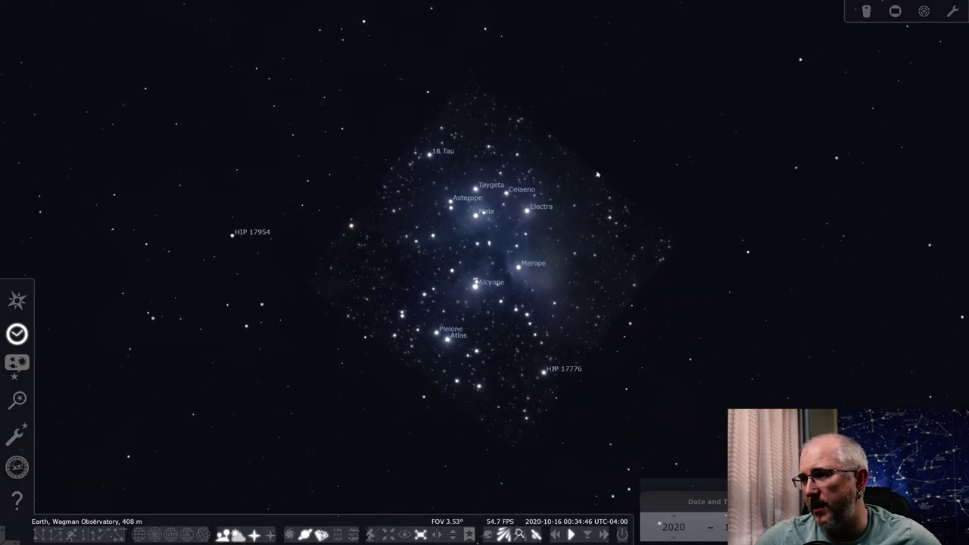
scroll(604, 371, down, 2)
Step: Zoom back out to a wide eastern sky with Aldebaran, Capella, Betelgeuse and Rigel
drag(604, 371, 401, 287)
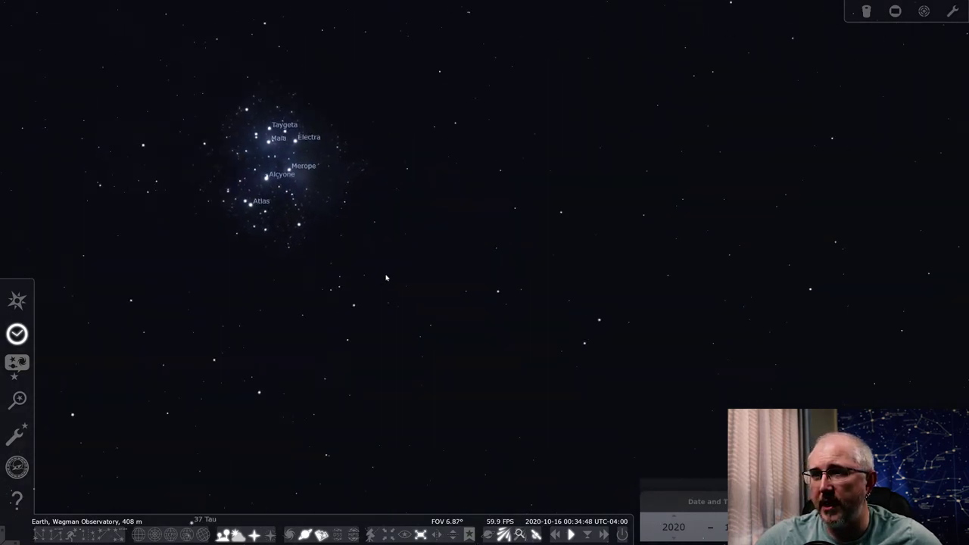
scroll(386, 277, down, 2)
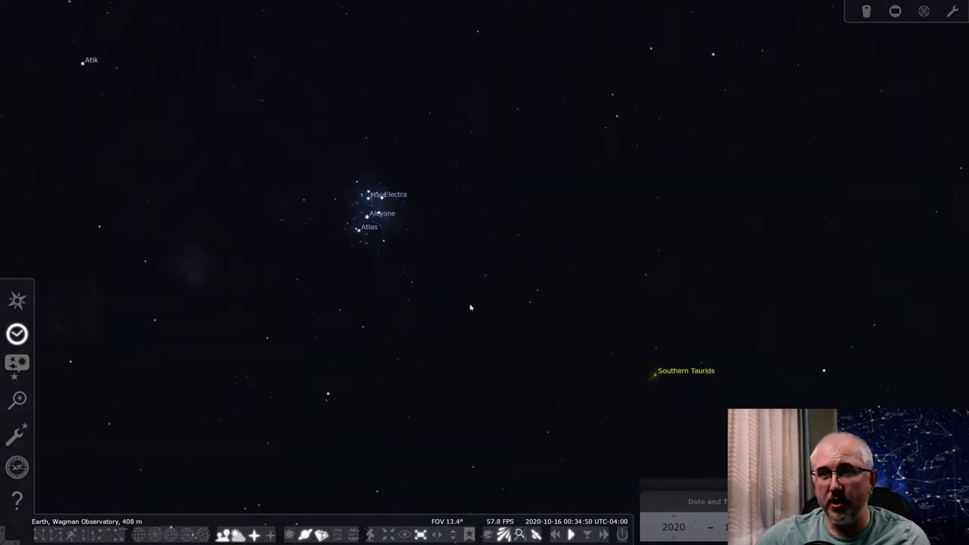
drag(471, 308, 312, 246)
scroll(598, 362, down, 2)
drag(598, 363, 495, 201)
scroll(495, 202, down, 2)
drag(251, 302, 439, 186)
scroll(486, 263, down, 2)
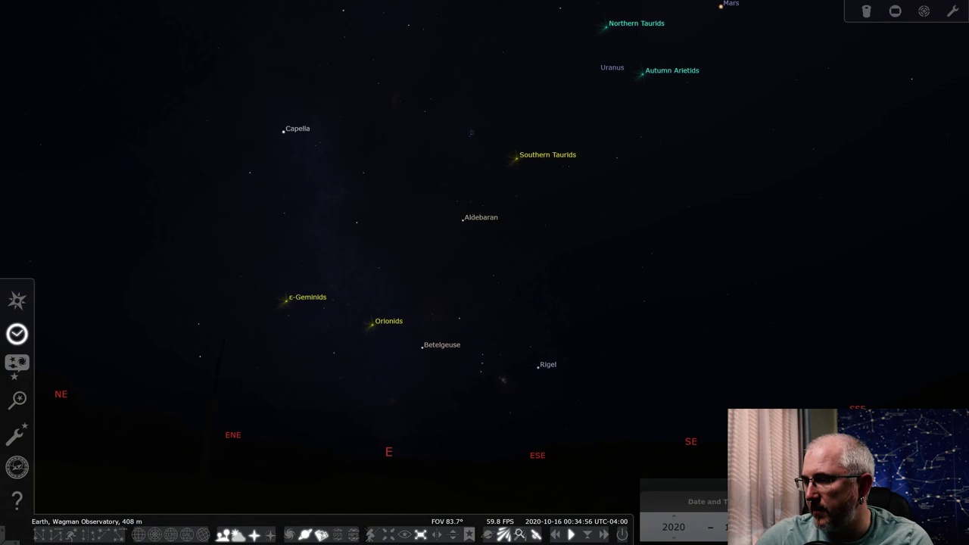
Step: Change the date to the night of 16 May 2021, 00:35
scroll(738, 527, up, 8)
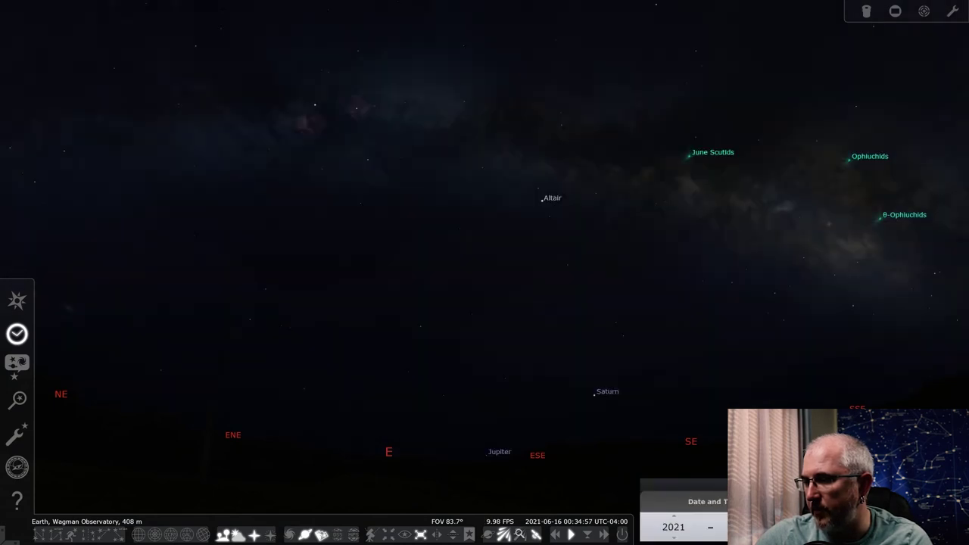
scroll(738, 527, up, 1)
scroll(738, 527, down, 2)
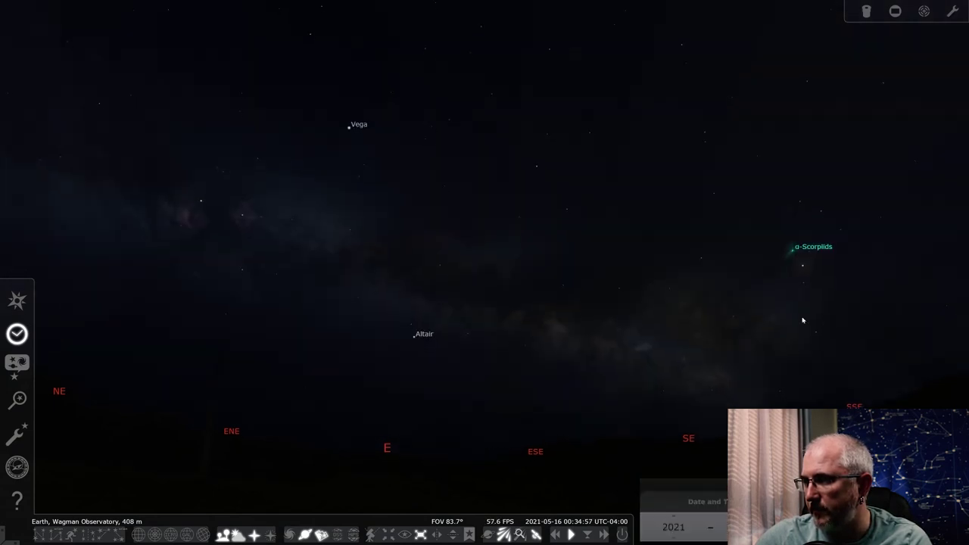
Step: Swing the view south toward Scorpius and zoom onto Antares
drag(802, 320, 480, 295)
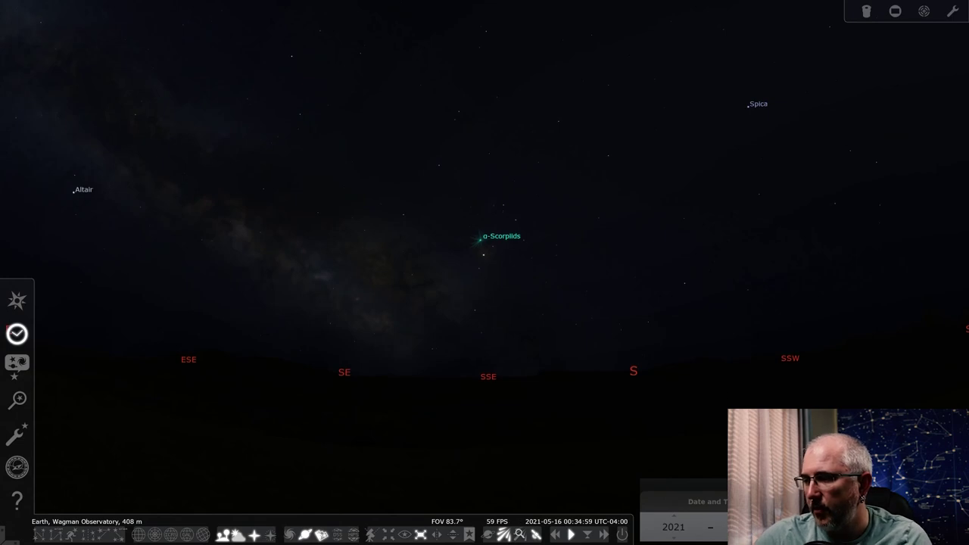
scroll(501, 247, up, 5)
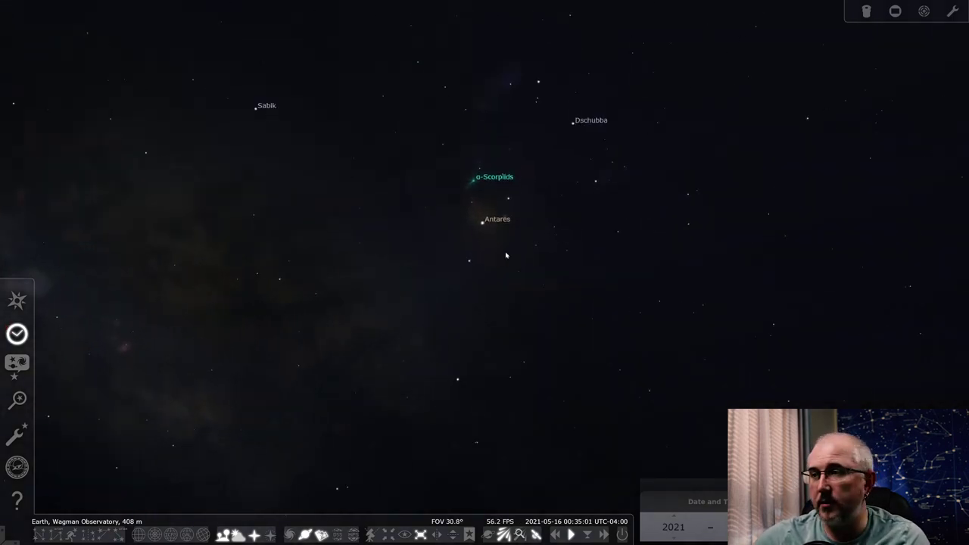
scroll(489, 205, up, 6)
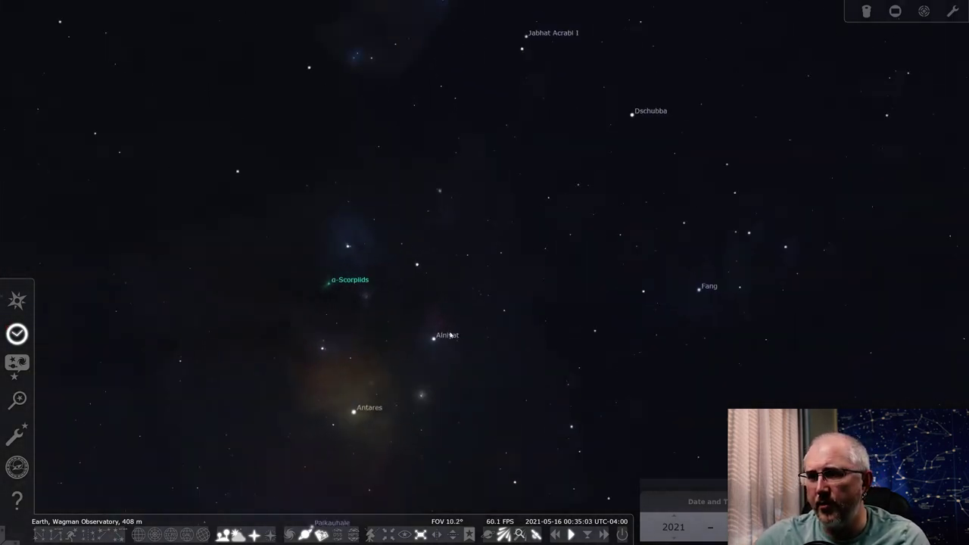
key(Left)
key(Down)
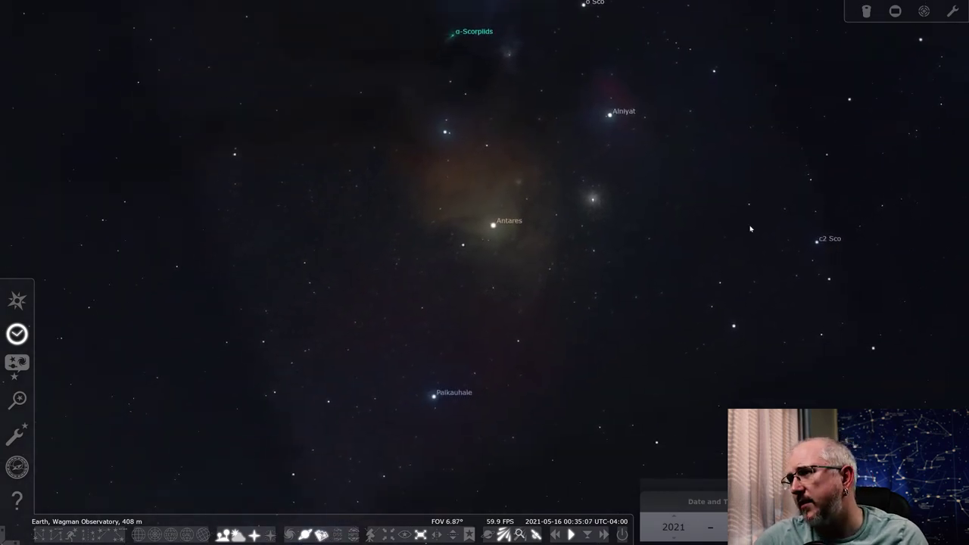
scroll(611, 169, up, 2)
scroll(612, 170, down, 3)
Step: Centre and zoom into the globular cluster beside Antares, then zoom back out
key(Right)
key(Up)
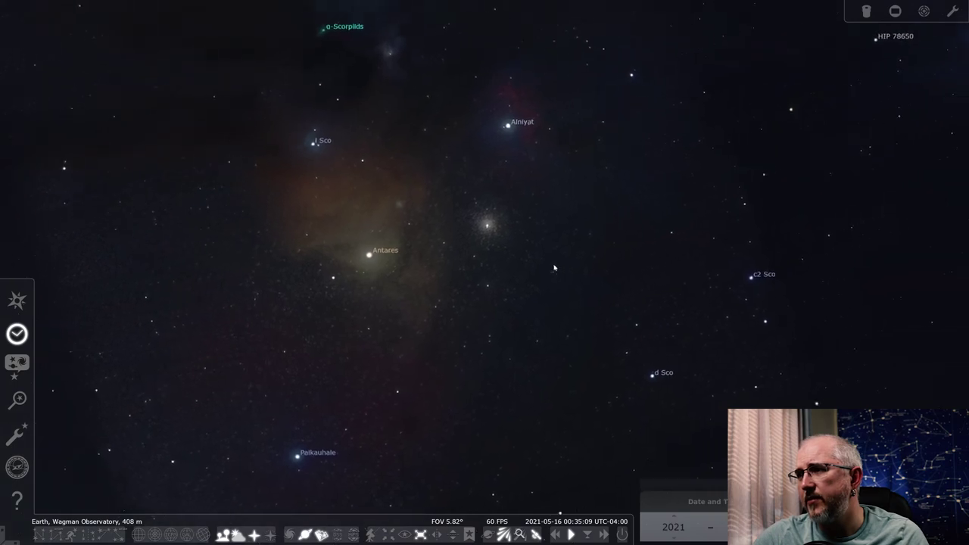
scroll(530, 221, up, 3)
scroll(530, 221, up, 3)
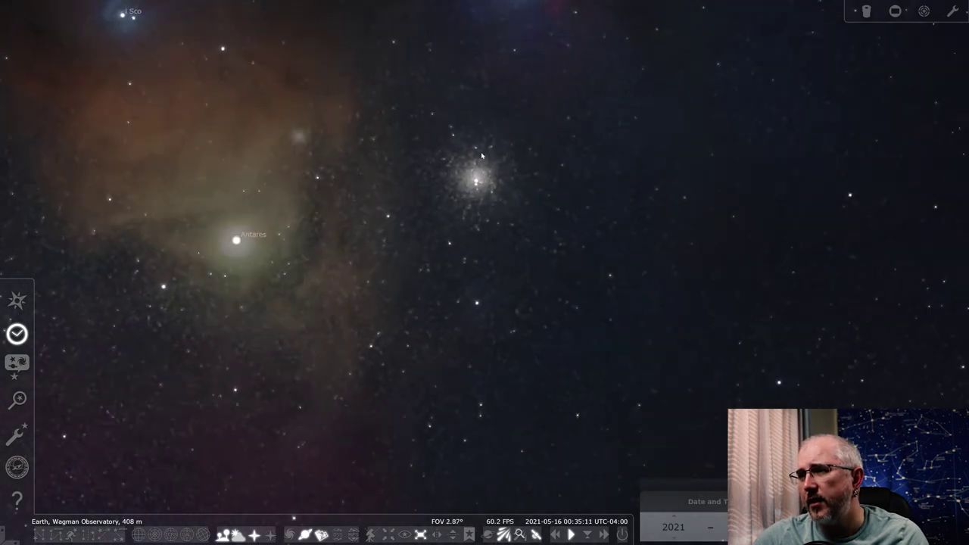
drag(479, 150, 485, 336)
scroll(250, 198, up, 2)
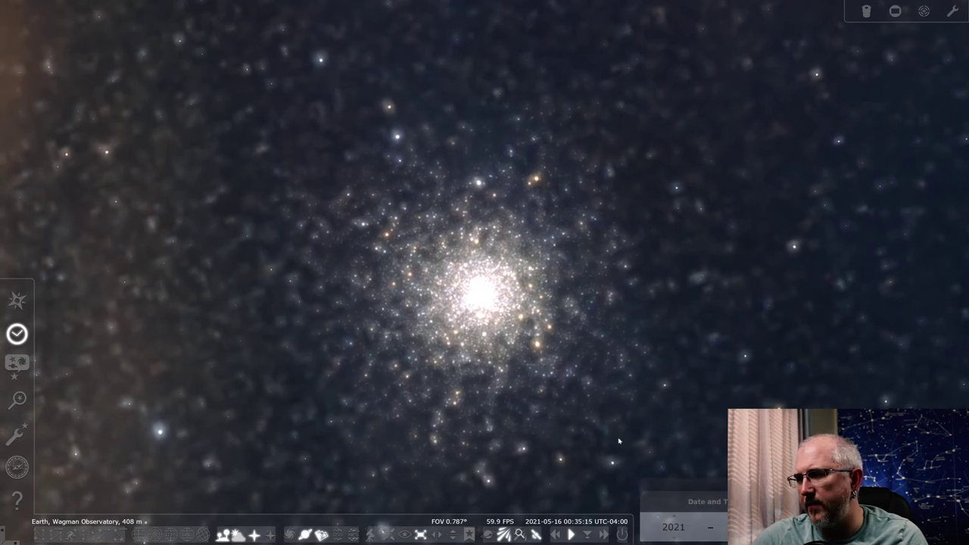
scroll(361, 249, down, 5)
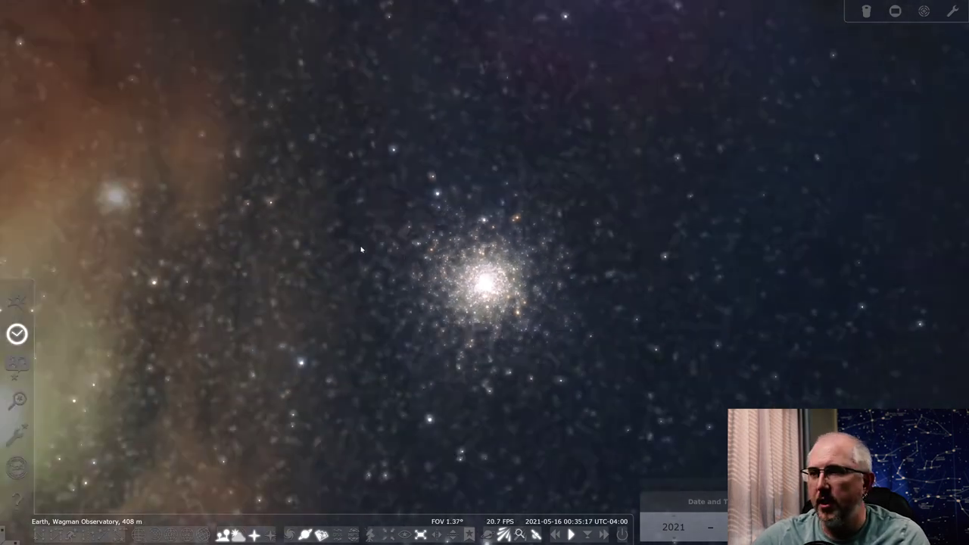
scroll(360, 249, down, 3)
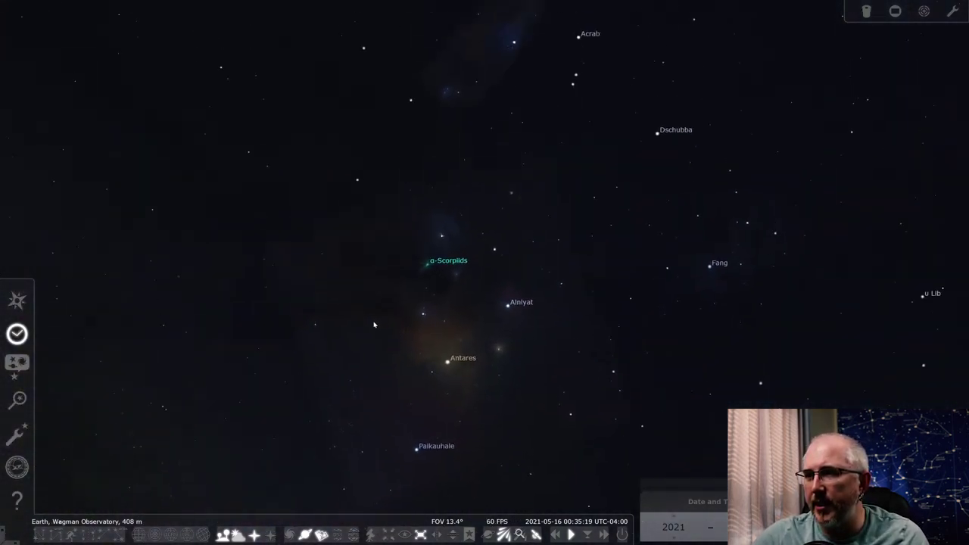